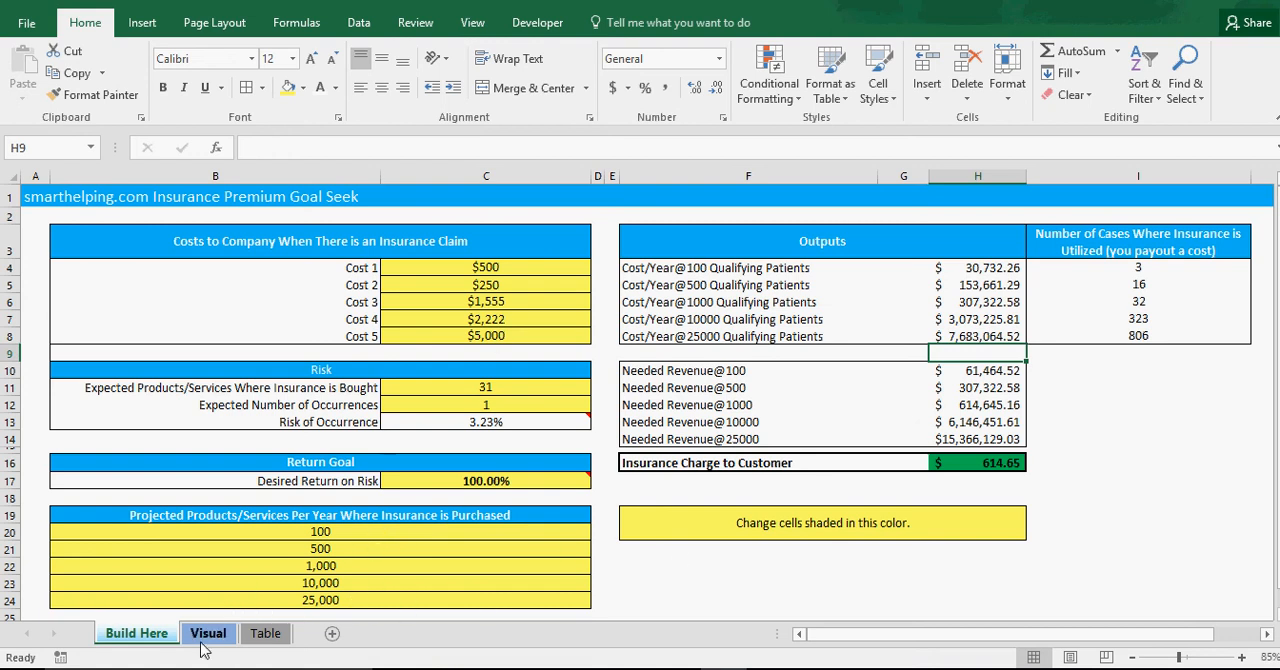
- Review the charts on the Visual sheet and the return table on the Table sheet, returning to the Build Here sheet
{"action": "left_click", "coordinate": [213, 634]}
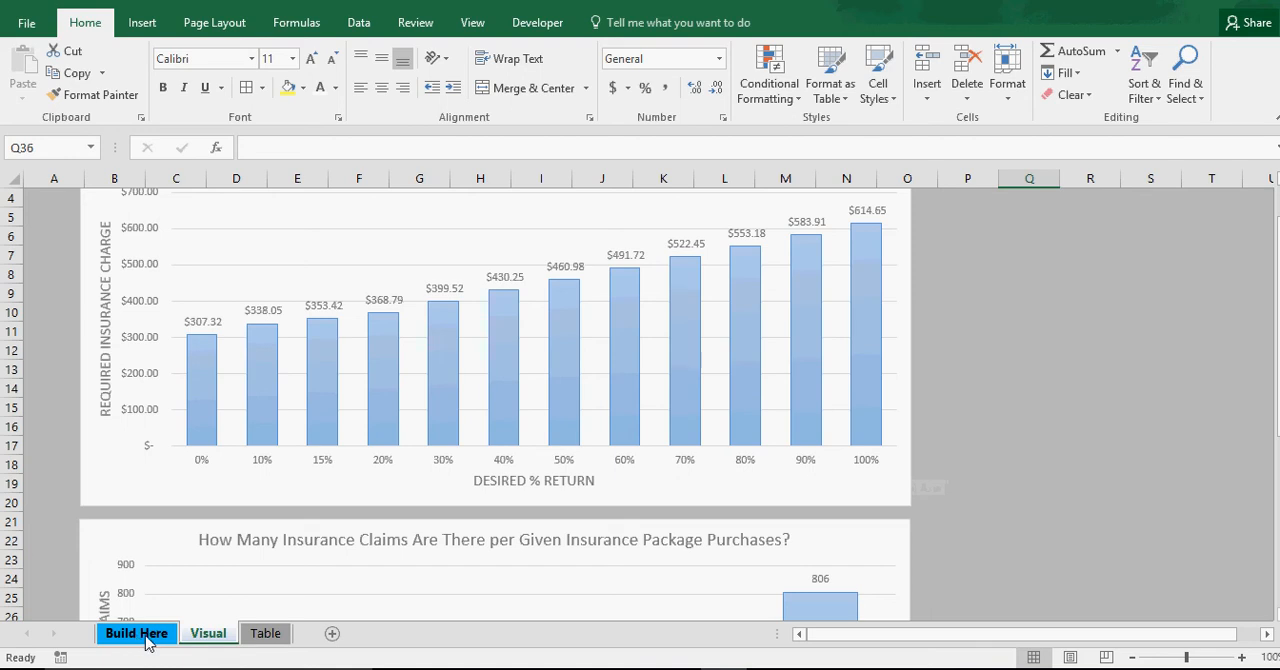
{"action": "scroll", "coordinate": [471, 580], "scroll_direction": "down", "scroll_amount": 3}
{"action": "scroll", "coordinate": [405, 590], "scroll_direction": "down", "scroll_amount": 2}
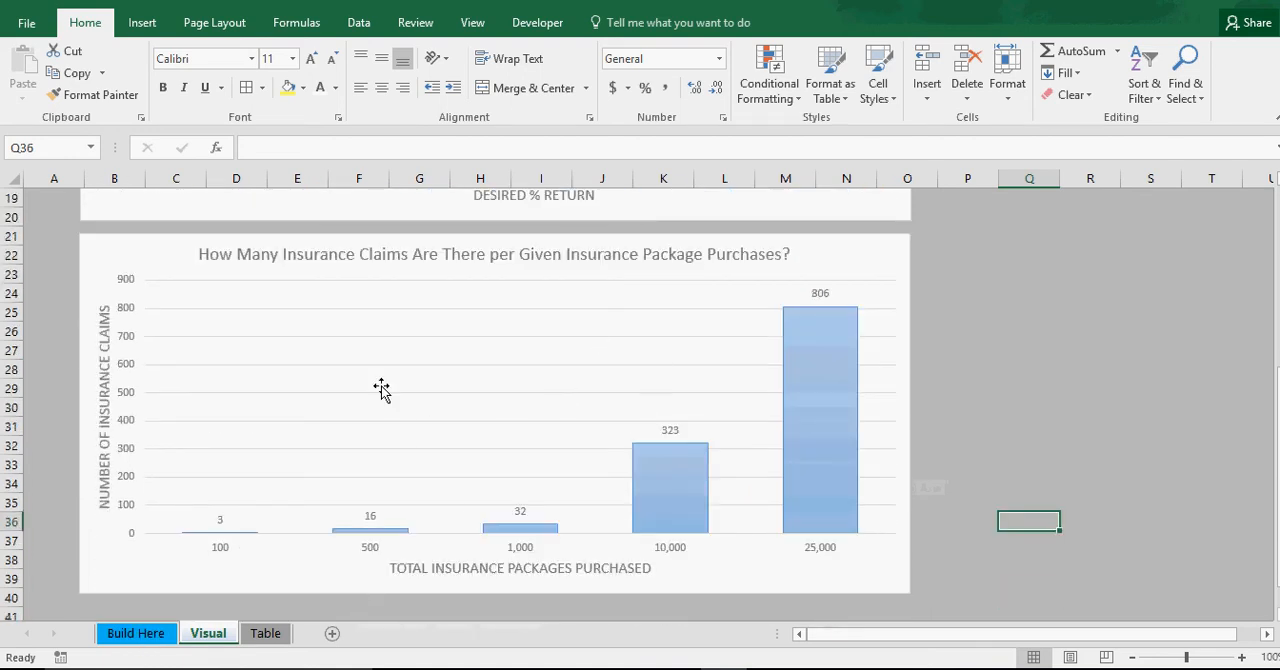
{"action": "left_click", "coordinate": [266, 634]}
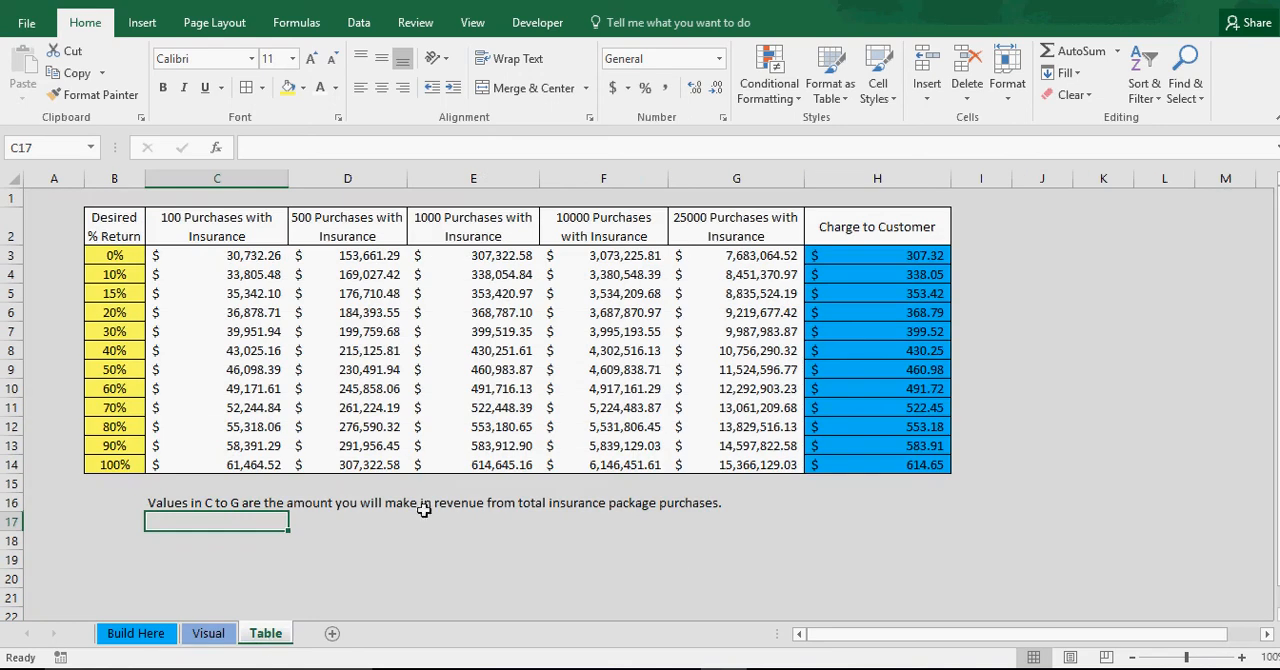
{"action": "left_click", "coordinate": [125, 636]}
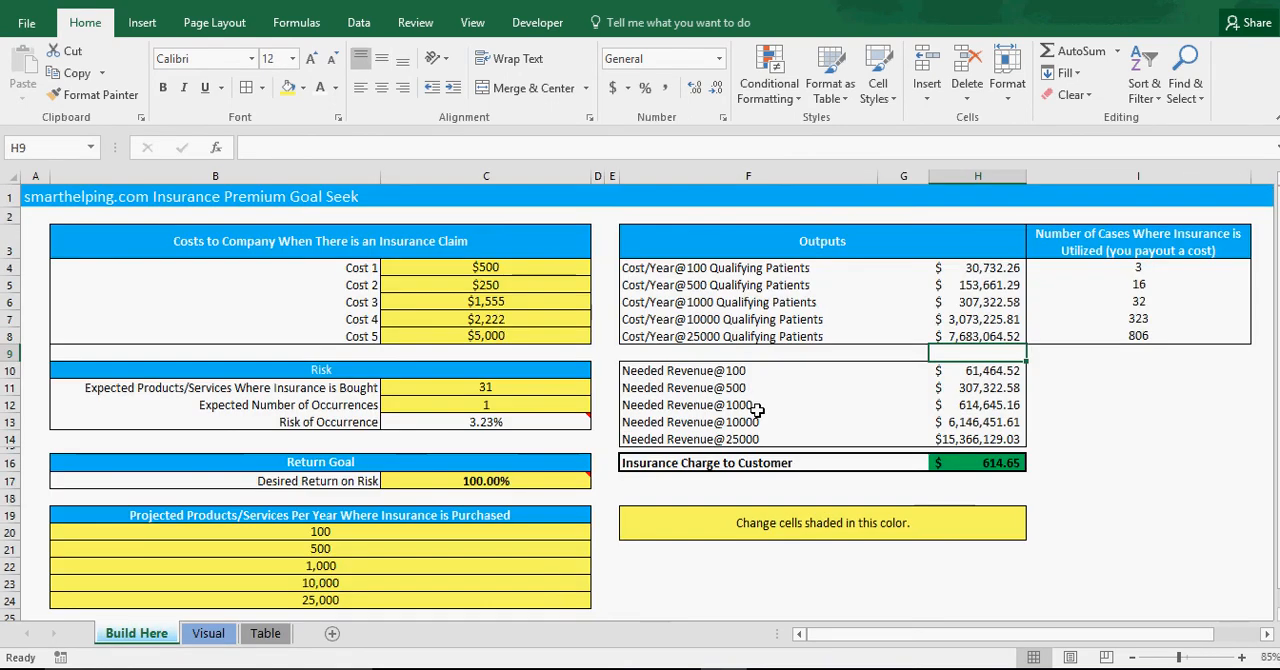
{"action": "left_click", "coordinate": [1134, 474]}
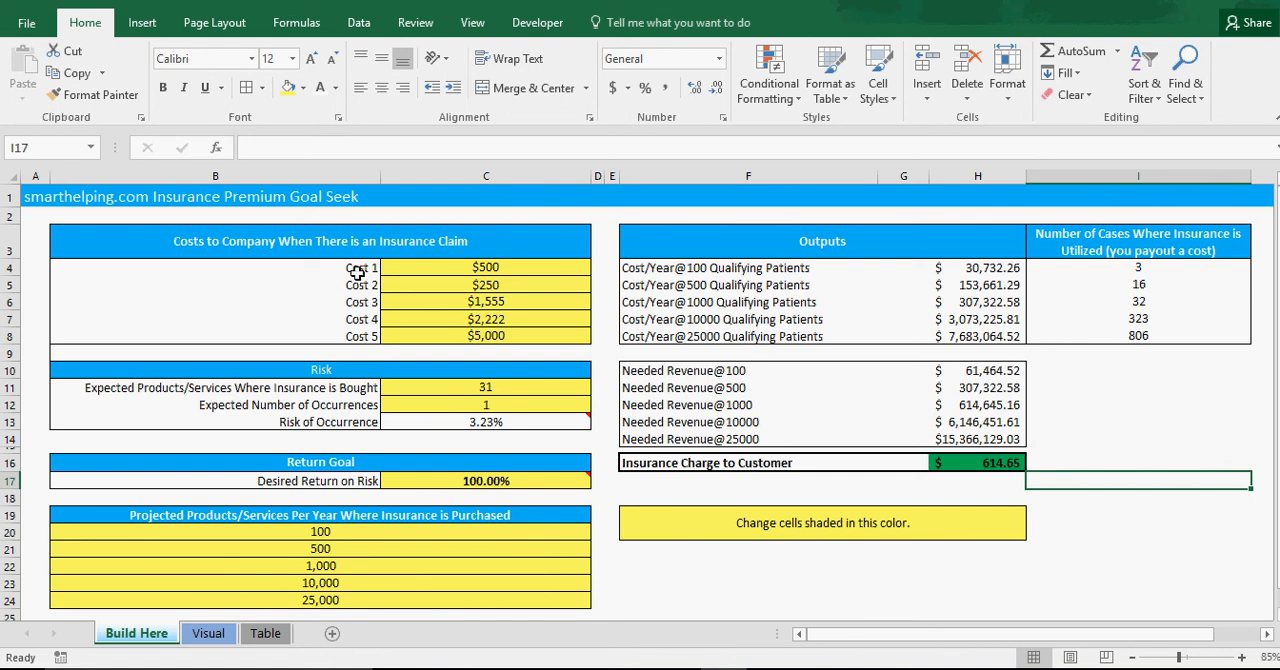
- Examine the labels and amounts of Cost 1 through Cost 5 in the insurance claim costs section
{"action": "left_click", "coordinate": [342, 244]}
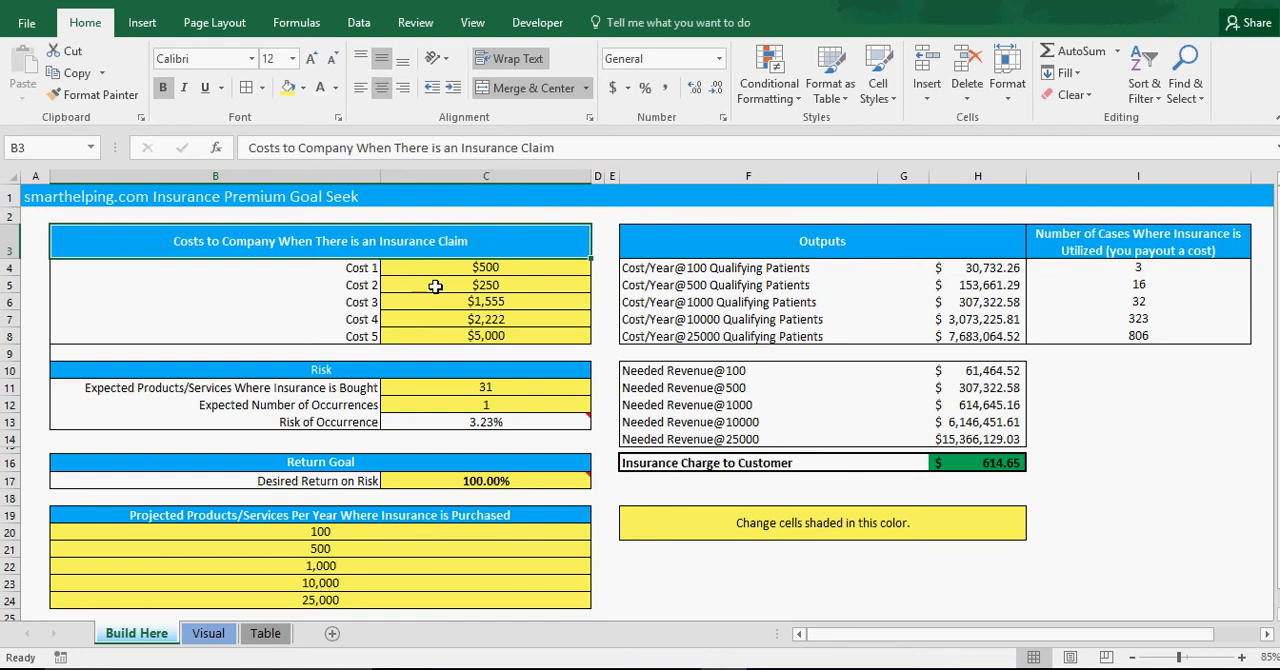
{"action": "left_click", "coordinate": [357, 268]}
{"action": "left_click", "coordinate": [357, 285]}
{"action": "left_click", "coordinate": [358, 300]}
{"action": "left_click_drag", "start_coordinate": [363, 334], "coordinate": [366, 263]}
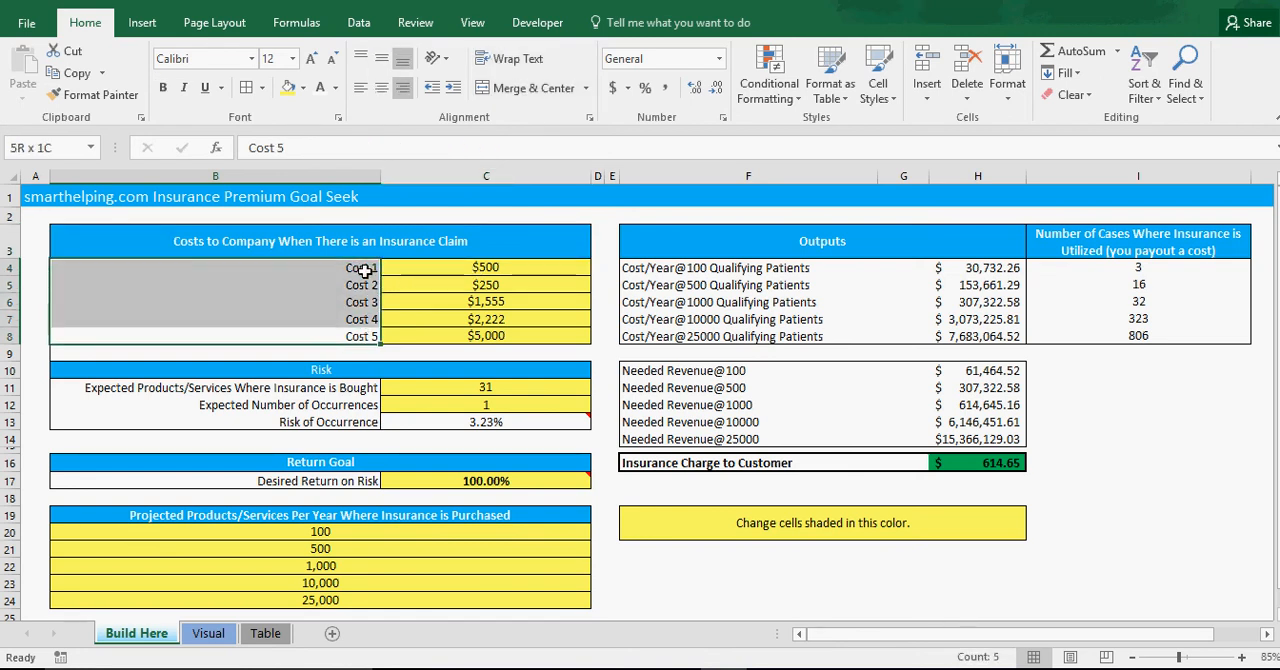
{"action": "left_click", "coordinate": [507, 271]}
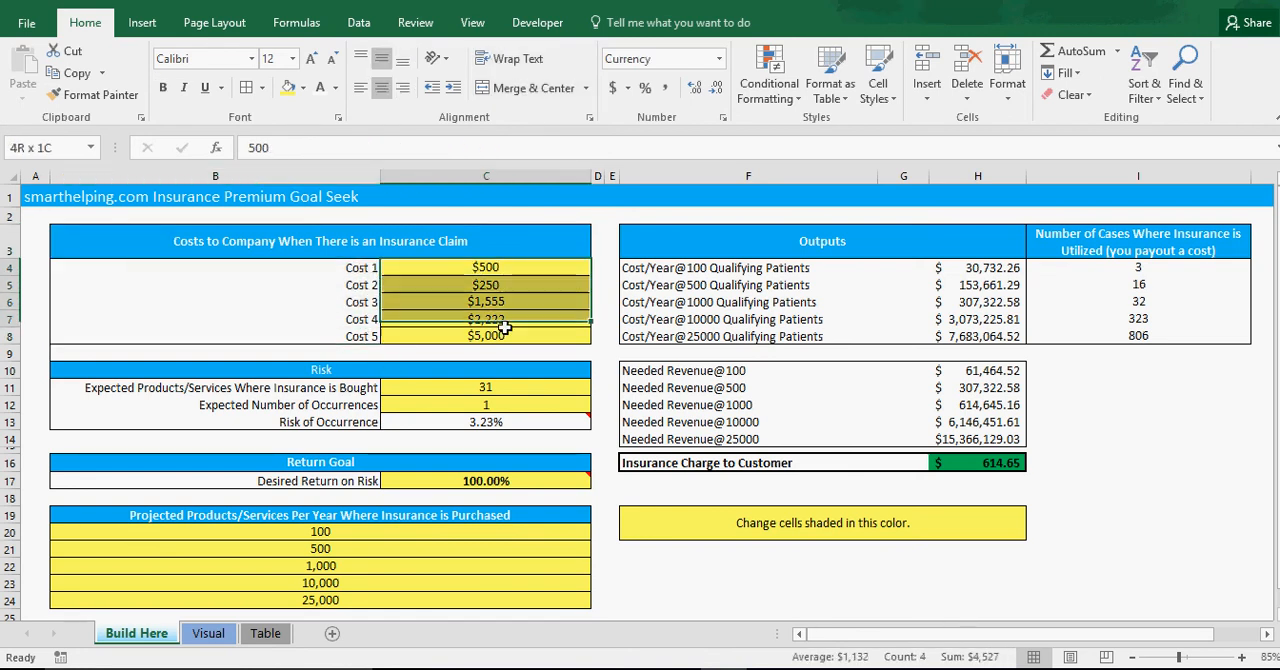
{"action": "left_click_drag", "start_coordinate": [507, 271], "coordinate": [505, 337]}
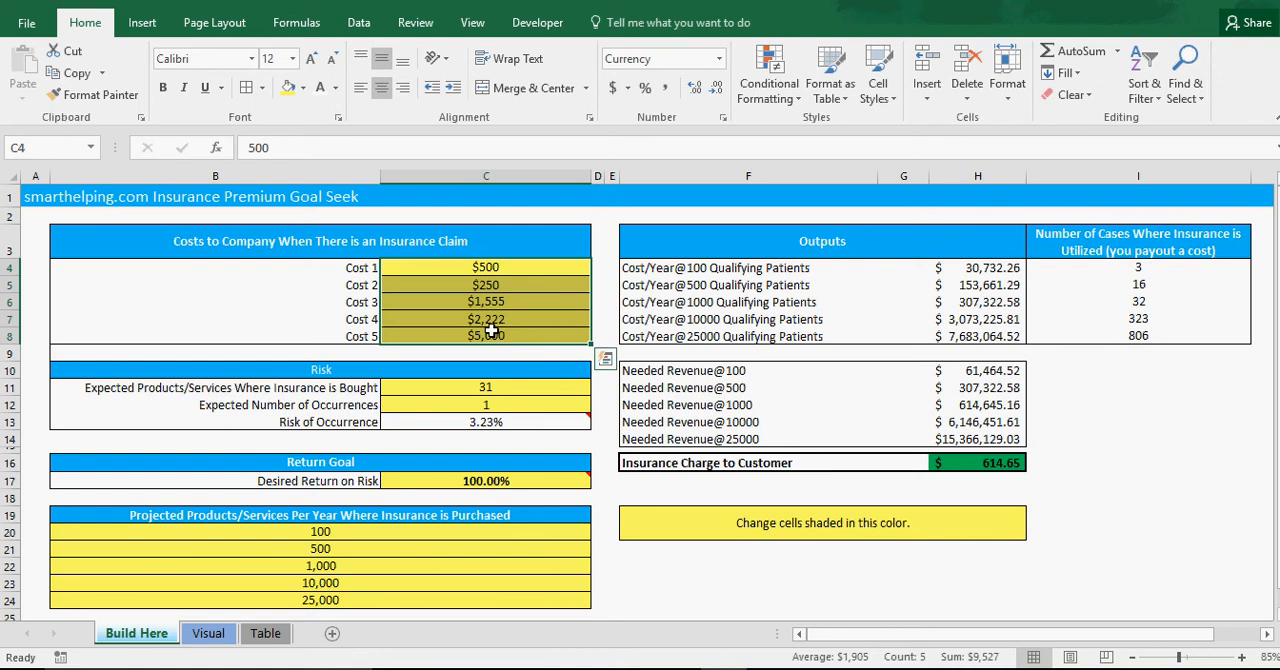
{"action": "left_click", "coordinate": [487, 267]}
{"action": "left_click", "coordinate": [494, 285]}
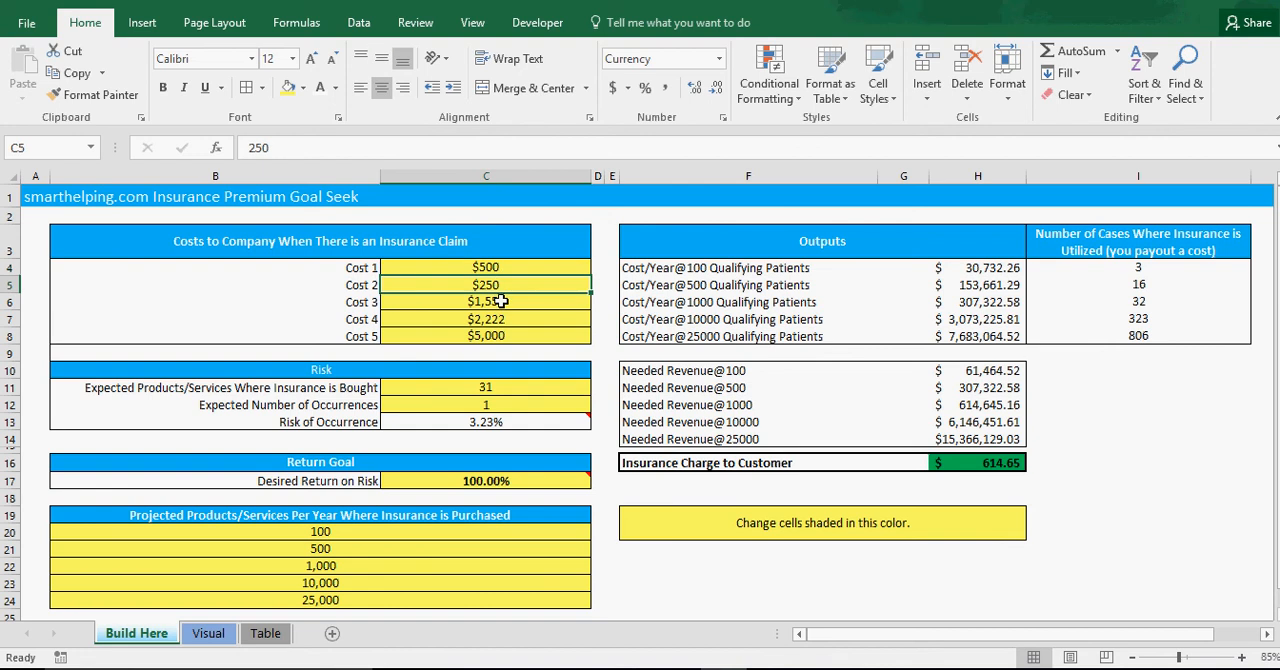
{"action": "left_click_drag", "start_coordinate": [500, 267], "coordinate": [494, 337]}
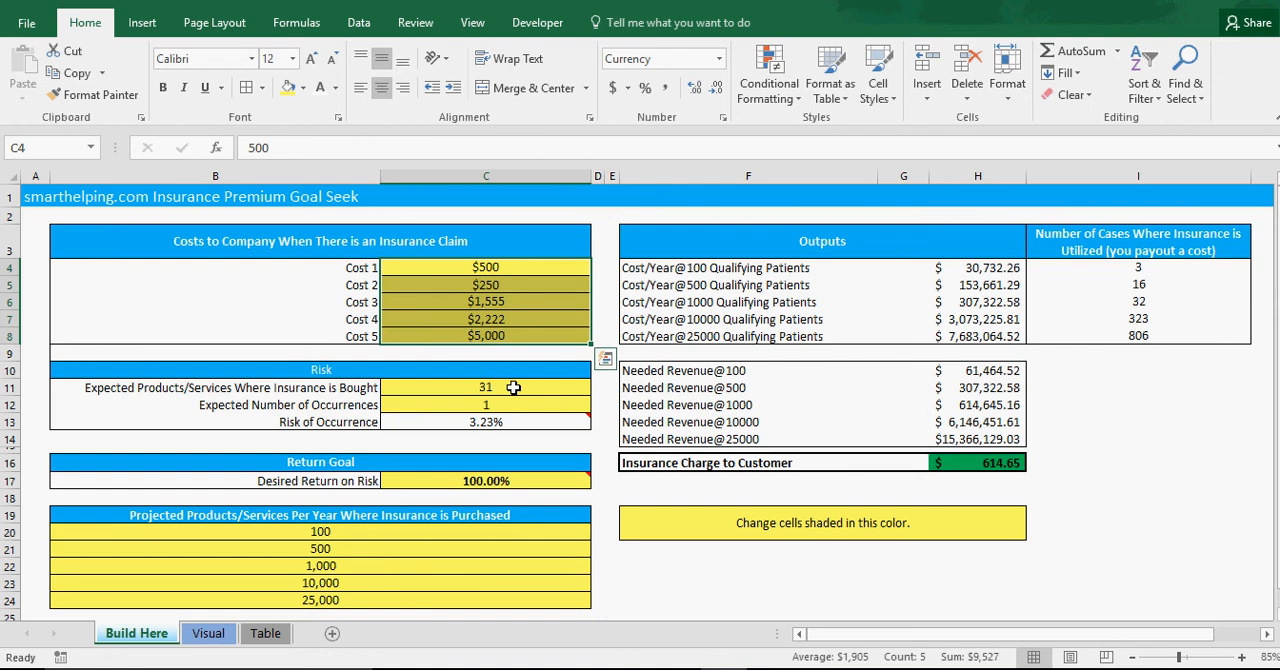
- Set the expected products/services where insurance is bought to 1000
{"action": "left_click", "coordinate": [464, 385]}
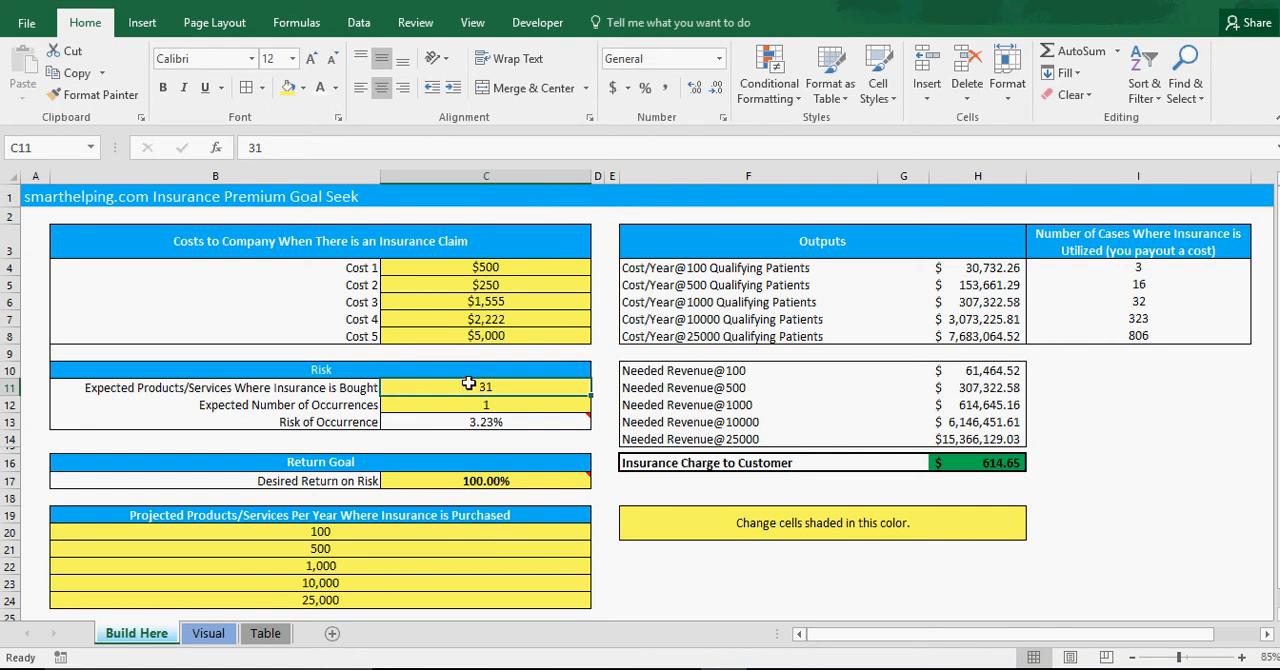
{"action": "type", "text": "1000"}
{"action": "key", "text": "Return"}
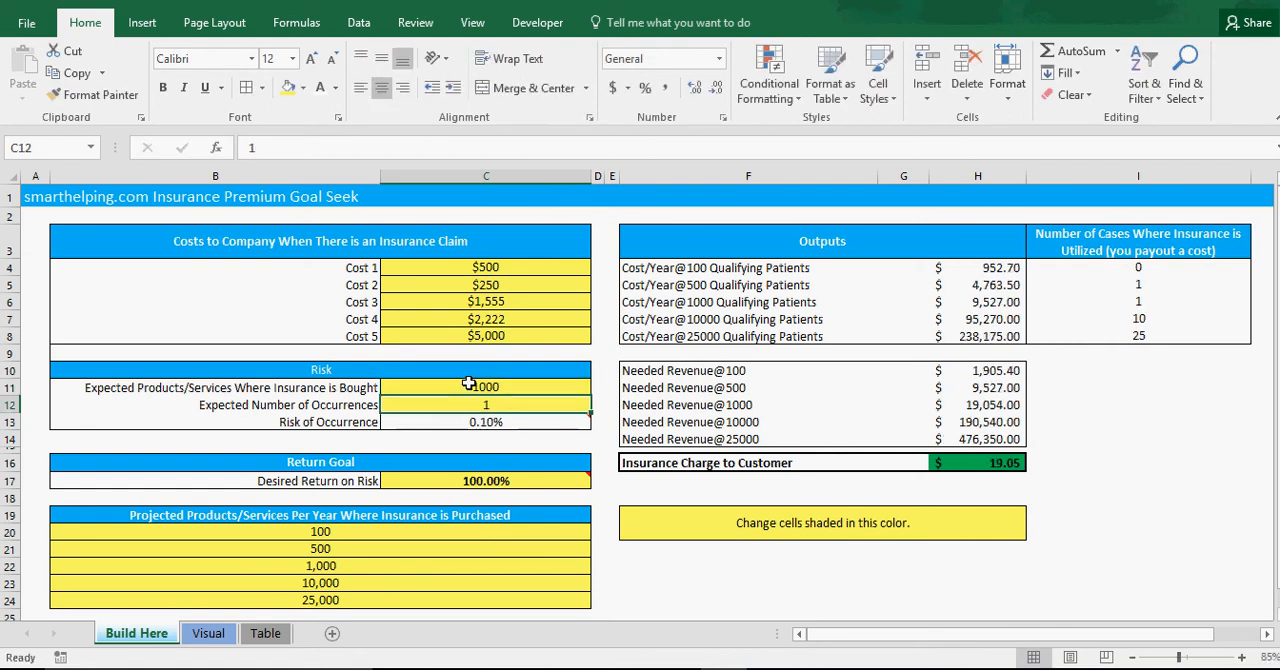
- Format the expected products/services value as a Number with zero decimal places and a thousands separator
{"action": "left_click", "coordinate": [492, 386]}
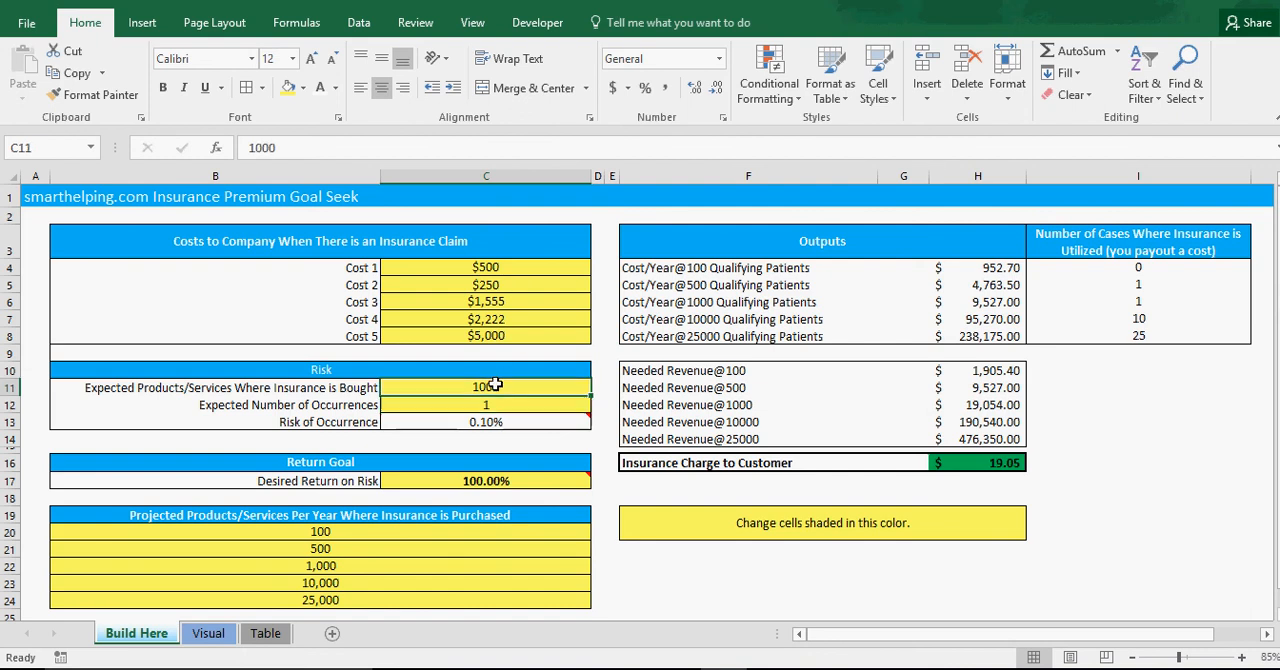
{"action": "left_click", "coordinate": [723, 119]}
{"action": "left_click", "coordinate": [78, 320]}
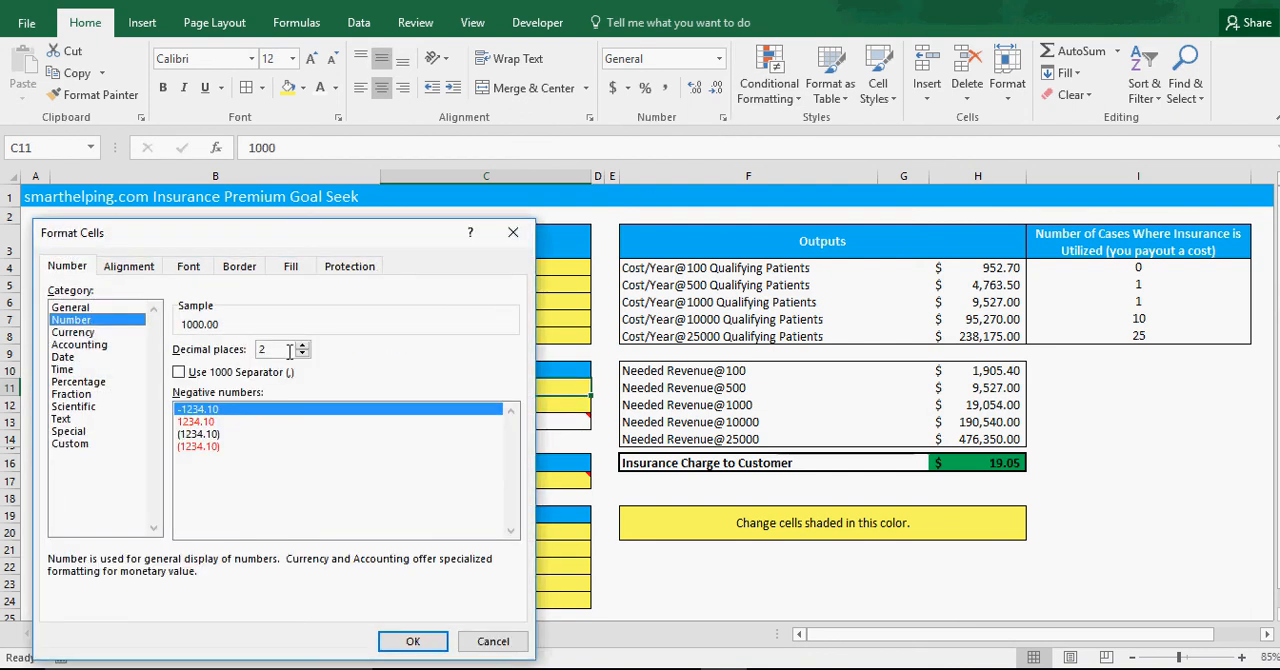
{"action": "left_click", "coordinate": [302, 353]}
{"action": "left_click", "coordinate": [302, 353]}
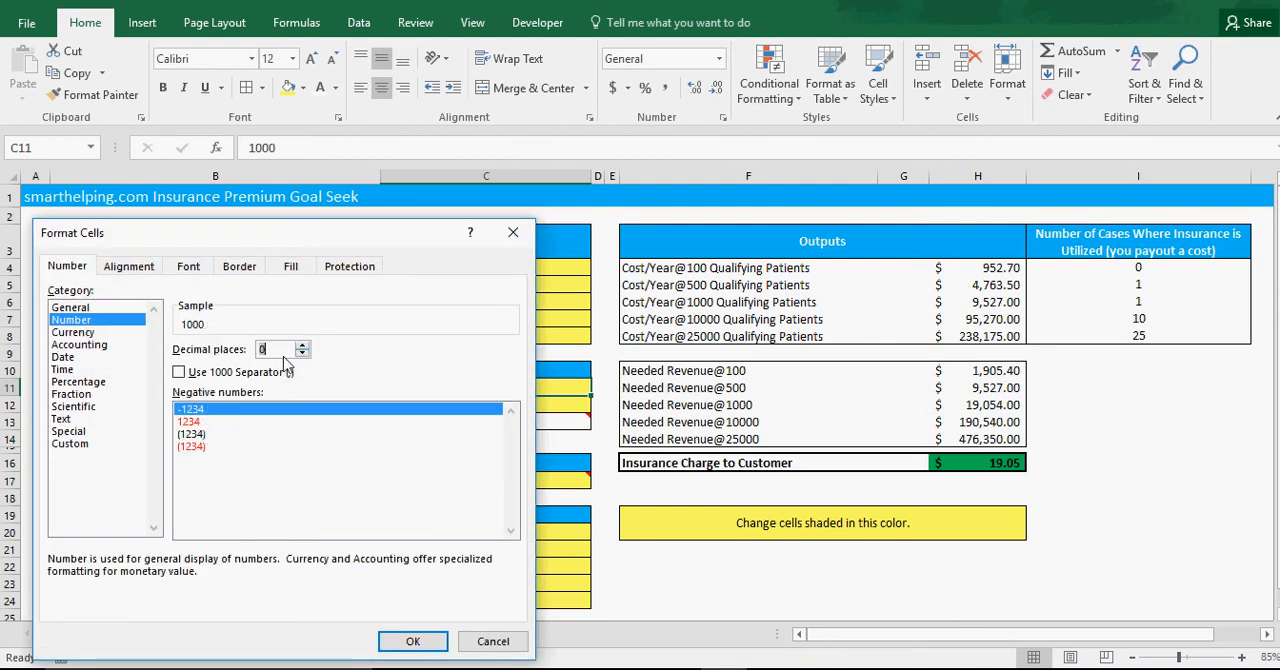
{"action": "left_click", "coordinate": [179, 372]}
{"action": "left_click", "coordinate": [428, 638]}
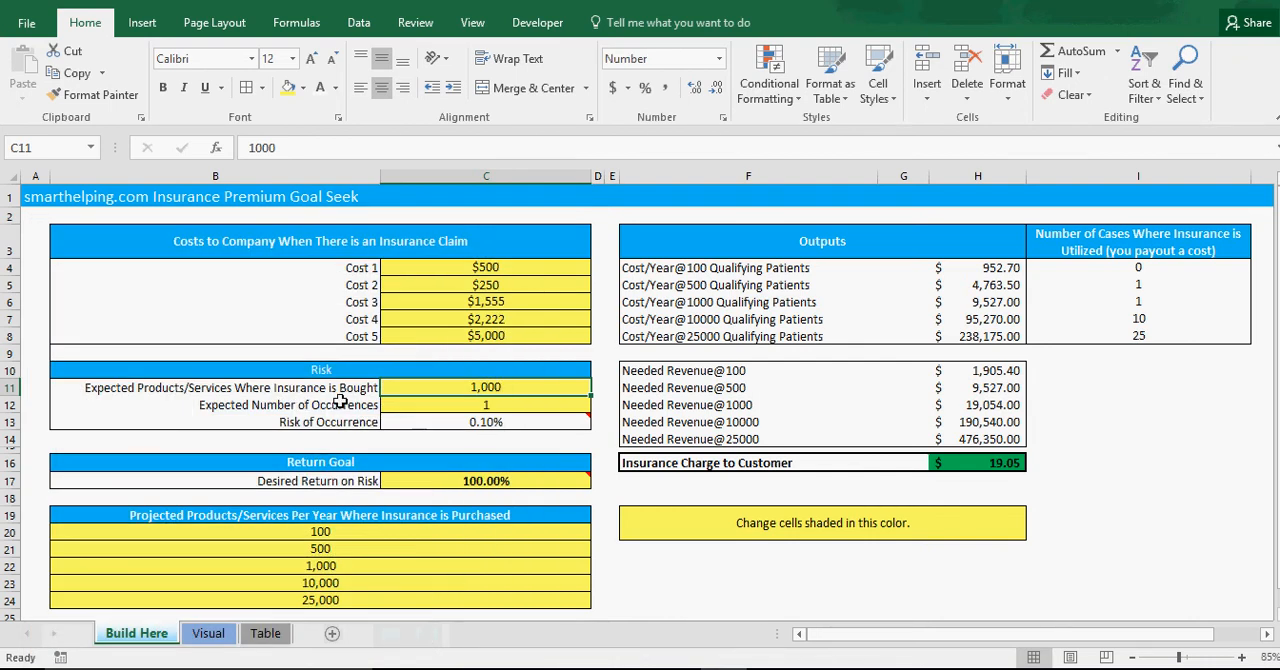
- Extend the label in B12 to read "Expected Number of Occurrences that Claim Happens"
{"action": "left_click", "coordinate": [340, 404]}
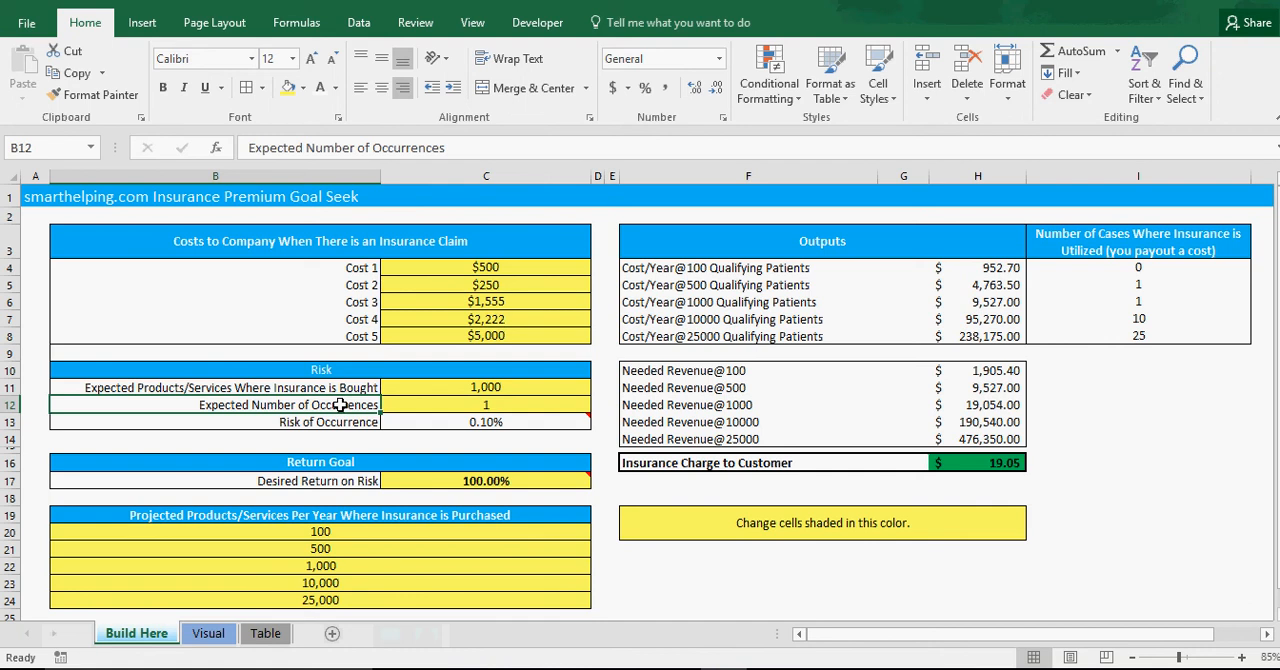
{"action": "left_click", "coordinate": [480, 147]}
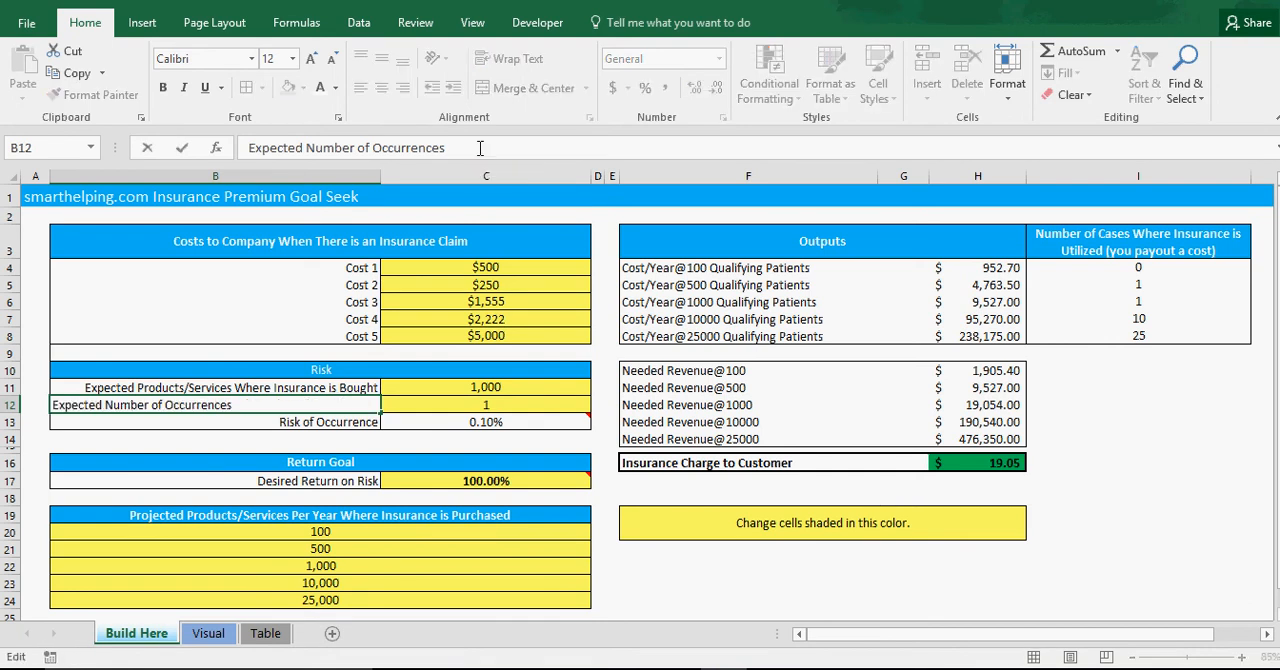
{"action": "type", "text": "that Claim"}
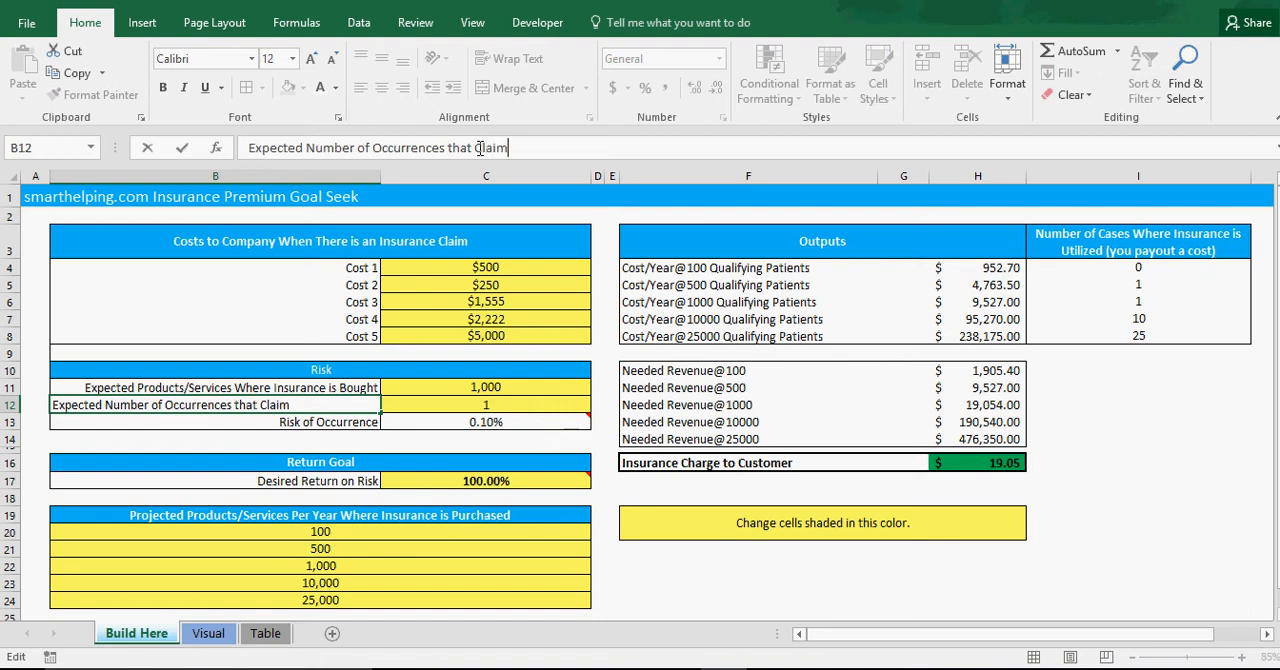
{"action": "type", "text": " Happens"}
{"action": "key", "text": "Return"}
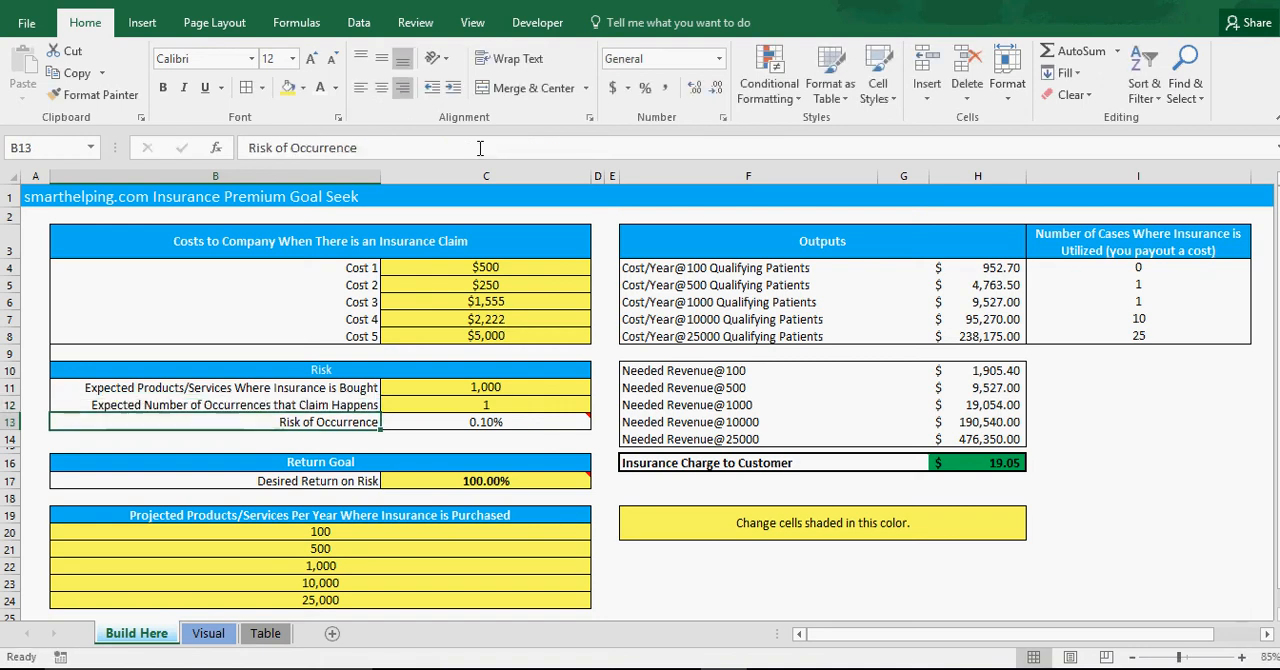
- Set the expected number of occurrences that a claim happens to 50
{"action": "left_click", "coordinate": [486, 405]}
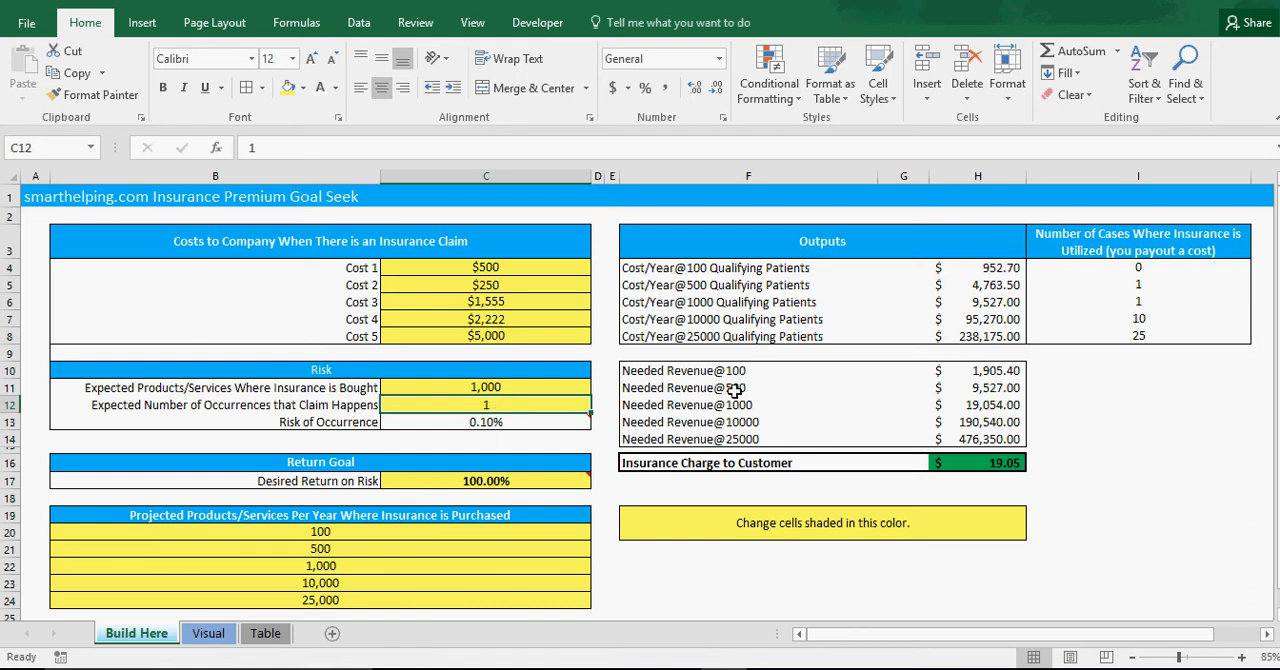
{"action": "type", "text": "50"}
{"action": "key", "text": "Return"}
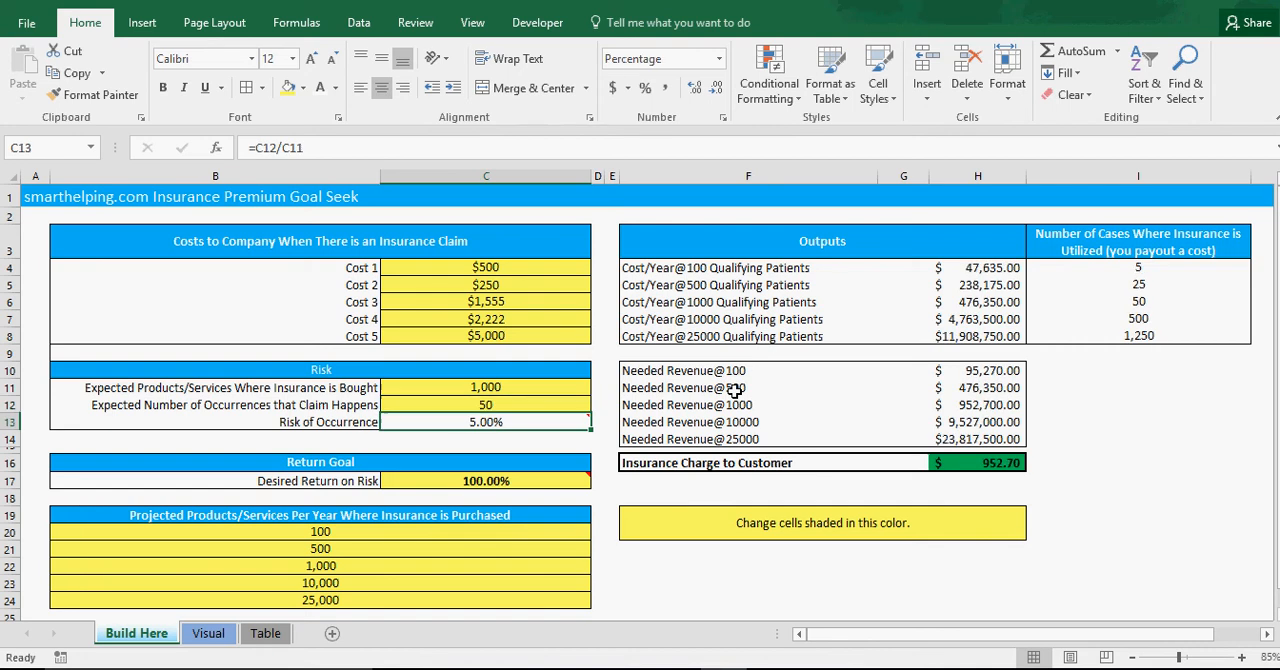
- Set the expected number of occurrences that a claim happens to 25
{"action": "left_click", "coordinate": [534, 404]}
{"action": "type", "text": "25"}
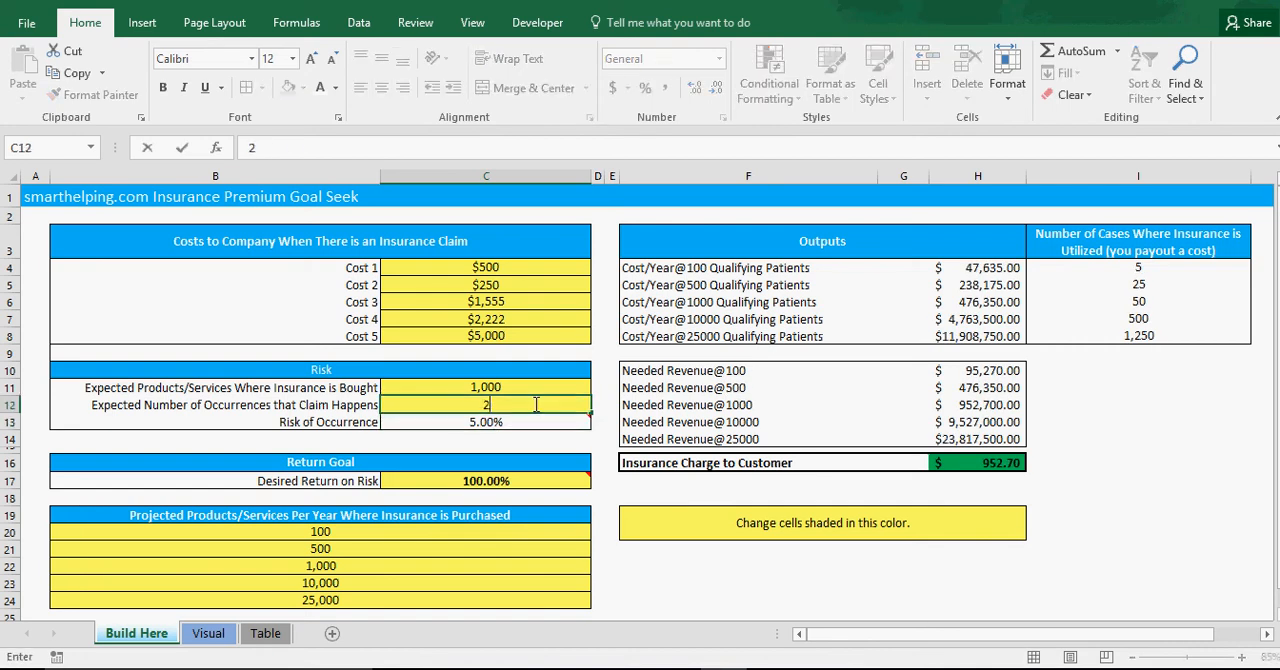
{"action": "key", "text": "Return"}
- Examine the desired return on risk together with the formulas for yearly costs and needed revenue at each purchase volume
{"action": "mouse_move", "coordinate": [502, 421]}
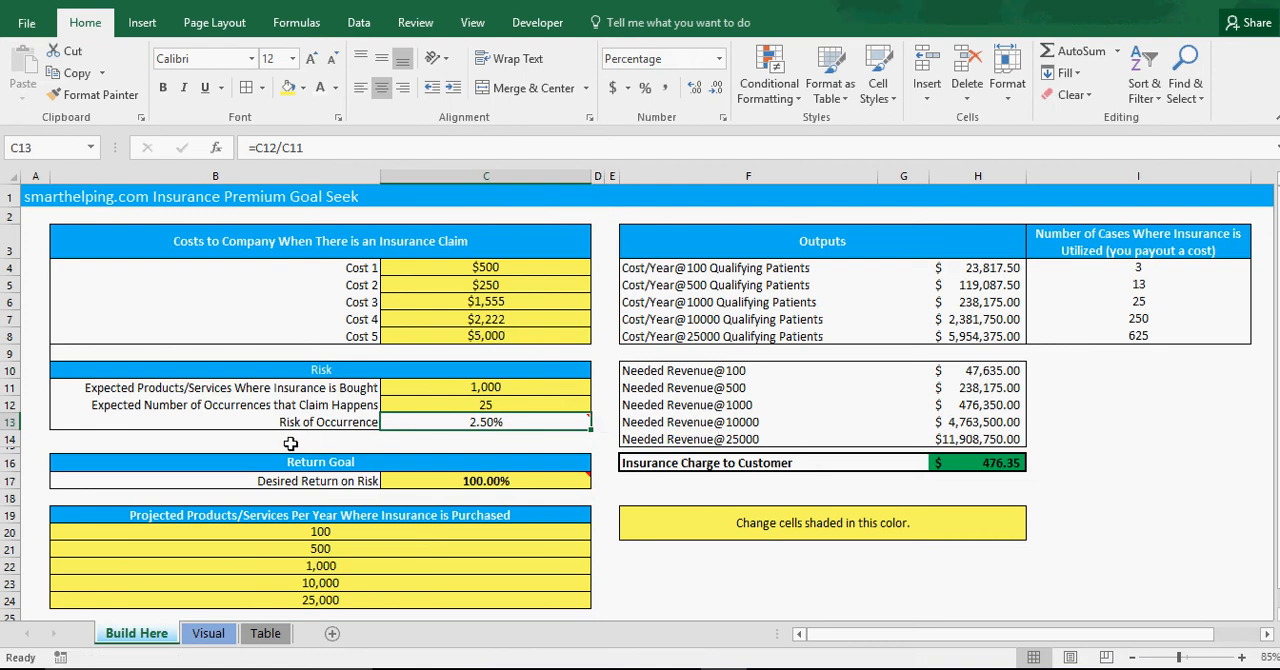
{"action": "left_click", "coordinate": [446, 481]}
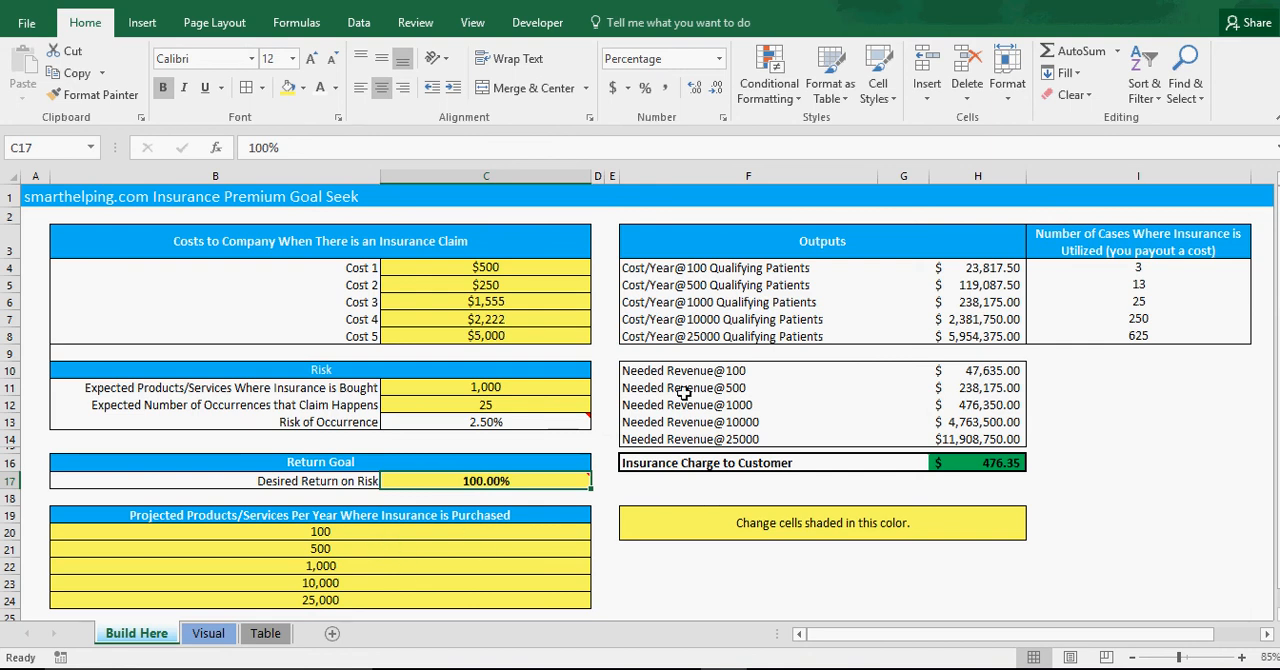
{"action": "left_click", "coordinate": [989, 265]}
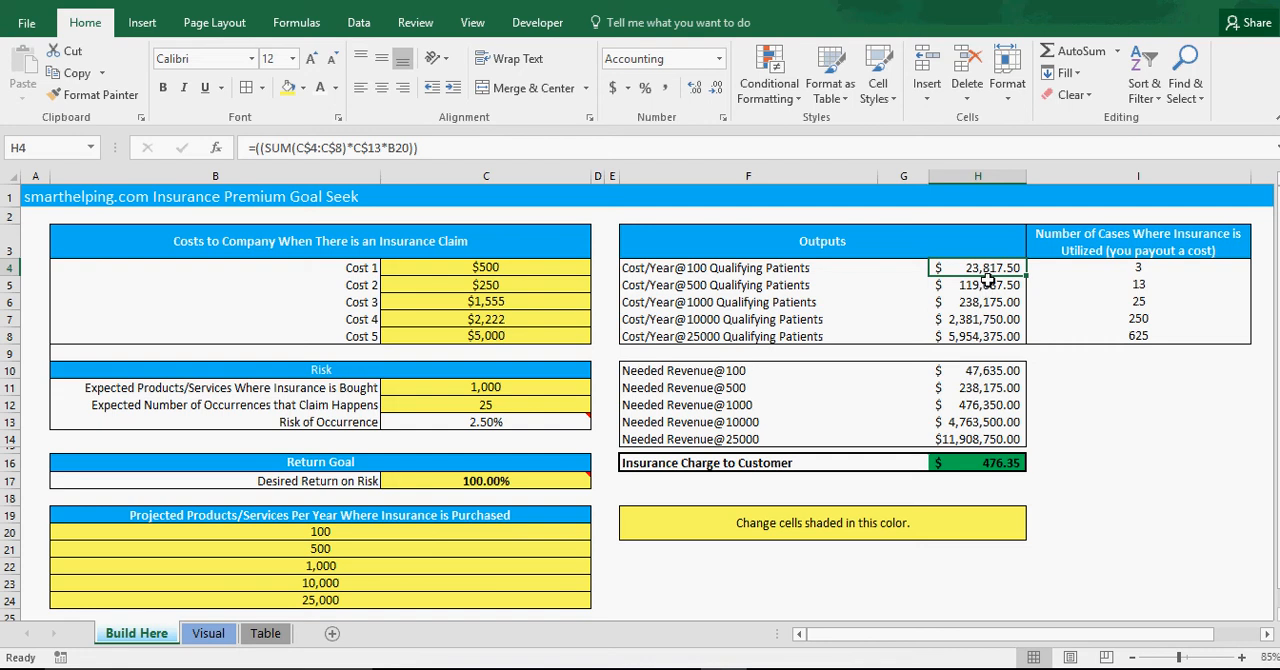
{"action": "left_click", "coordinate": [505, 480]}
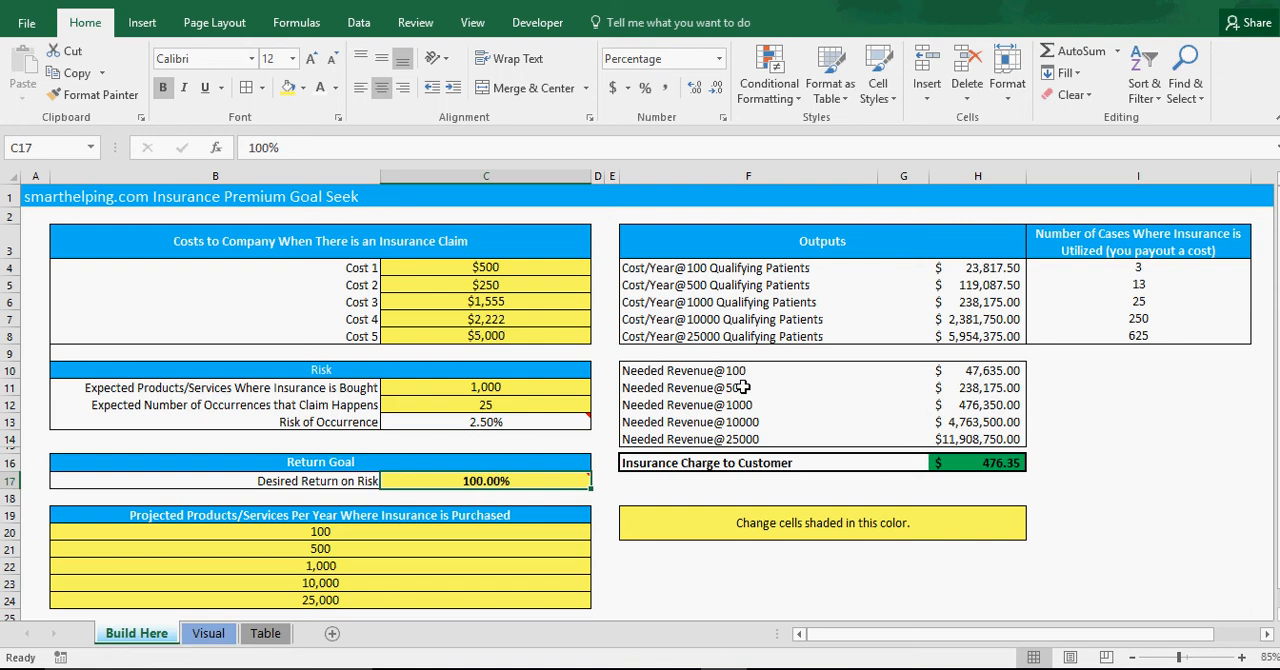
{"action": "left_click", "coordinate": [1004, 370]}
{"action": "left_click", "coordinate": [993, 267]}
{"action": "left_click", "coordinate": [990, 285]}
{"action": "left_click", "coordinate": [985, 319]}
{"action": "left_click", "coordinate": [976, 337]}
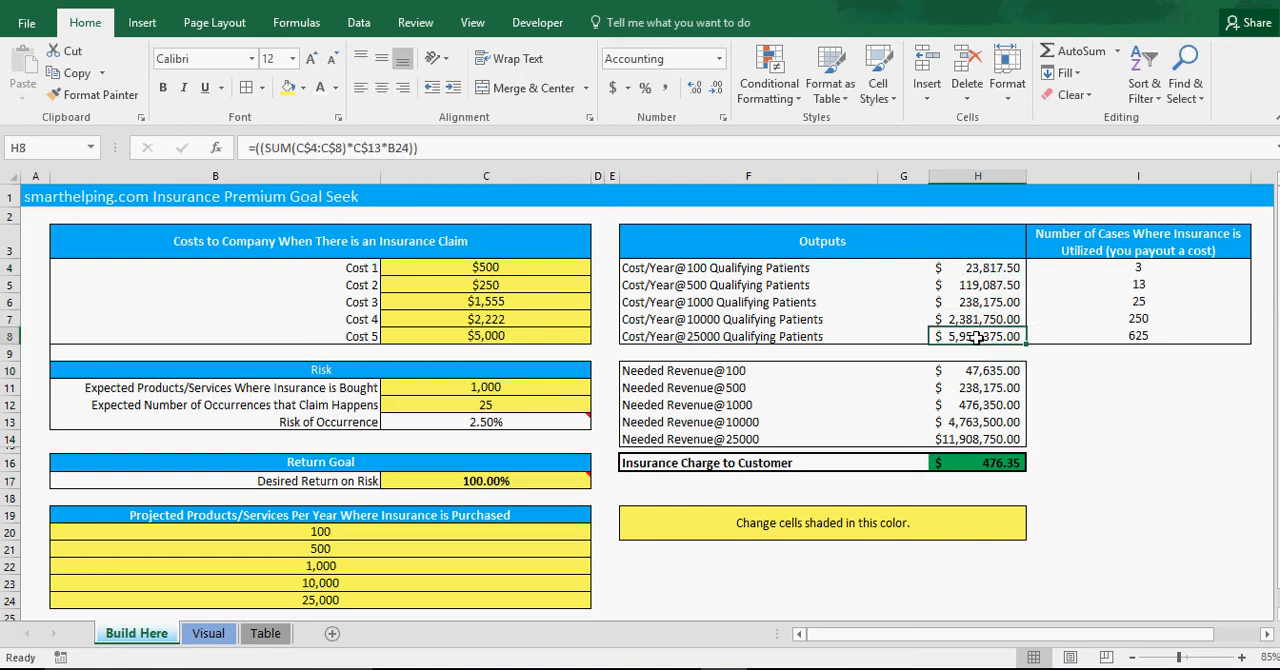
{"action": "left_click", "coordinate": [976, 440]}
{"action": "left_click", "coordinate": [990, 371]}
{"action": "left_click", "coordinate": [990, 388]}
{"action": "left_click", "coordinate": [988, 405]}
{"action": "left_click", "coordinate": [984, 422]}
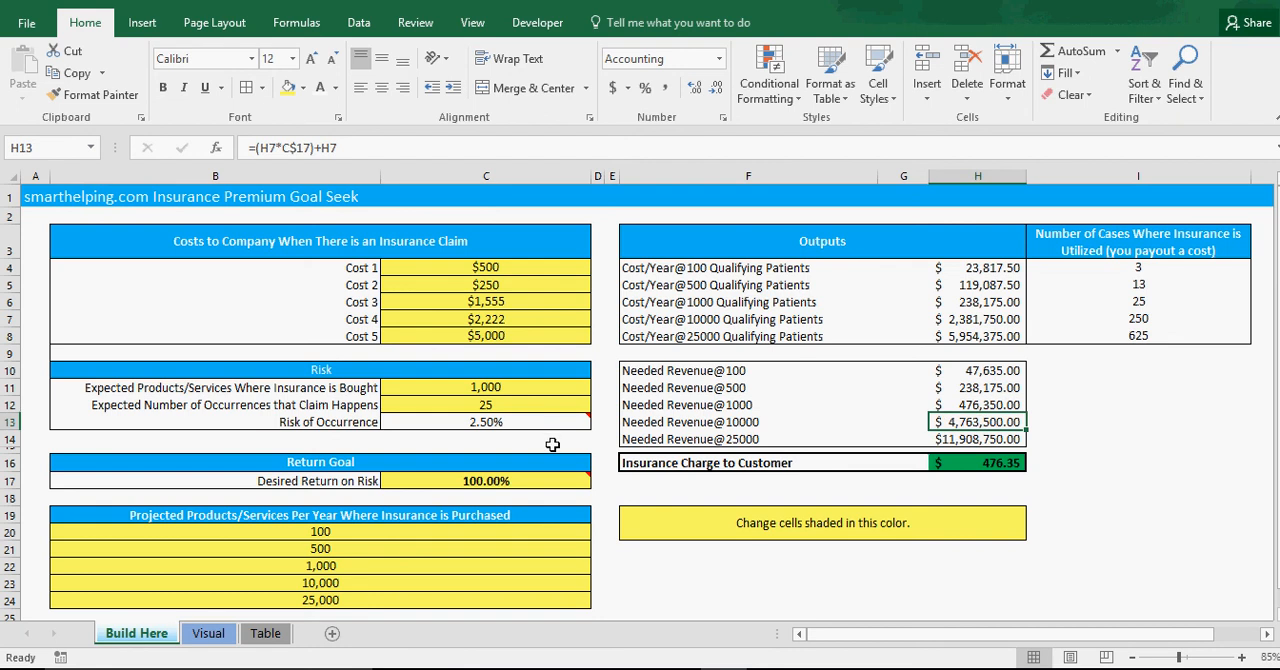
- Set the desired return on risk to 0% and compare the needed revenues with the yearly costs
{"action": "left_click", "coordinate": [520, 479]}
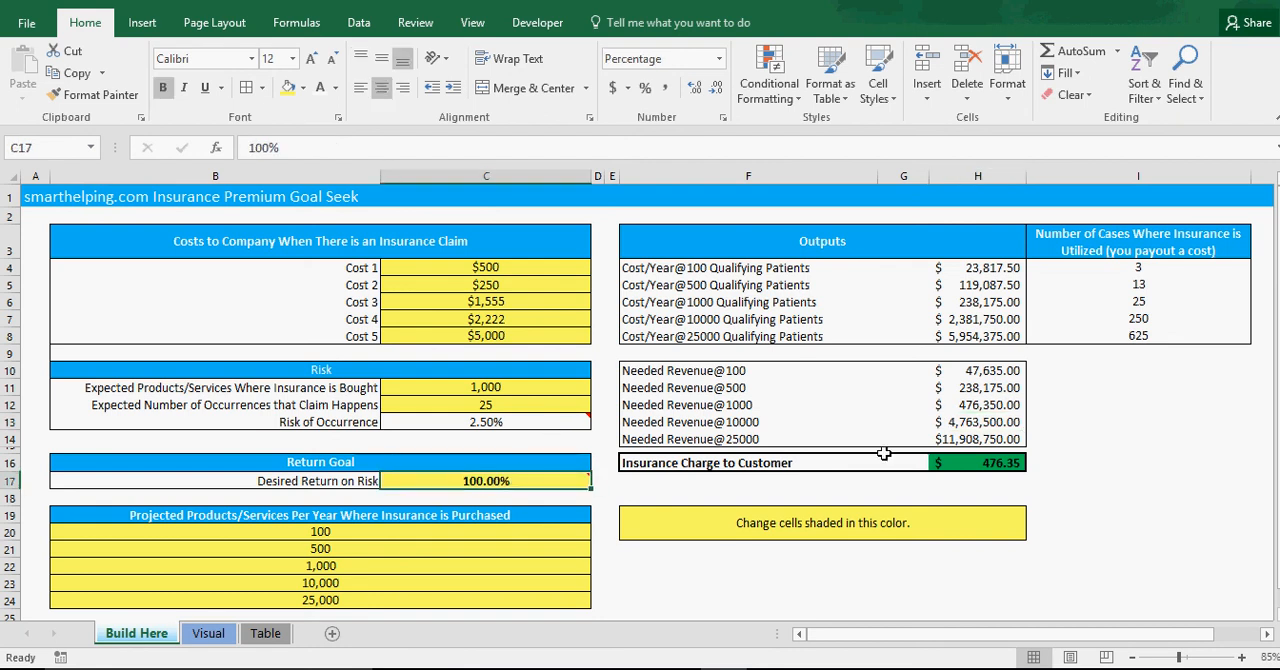
{"action": "type", "text": "0"}
{"action": "key", "text": "Return"}
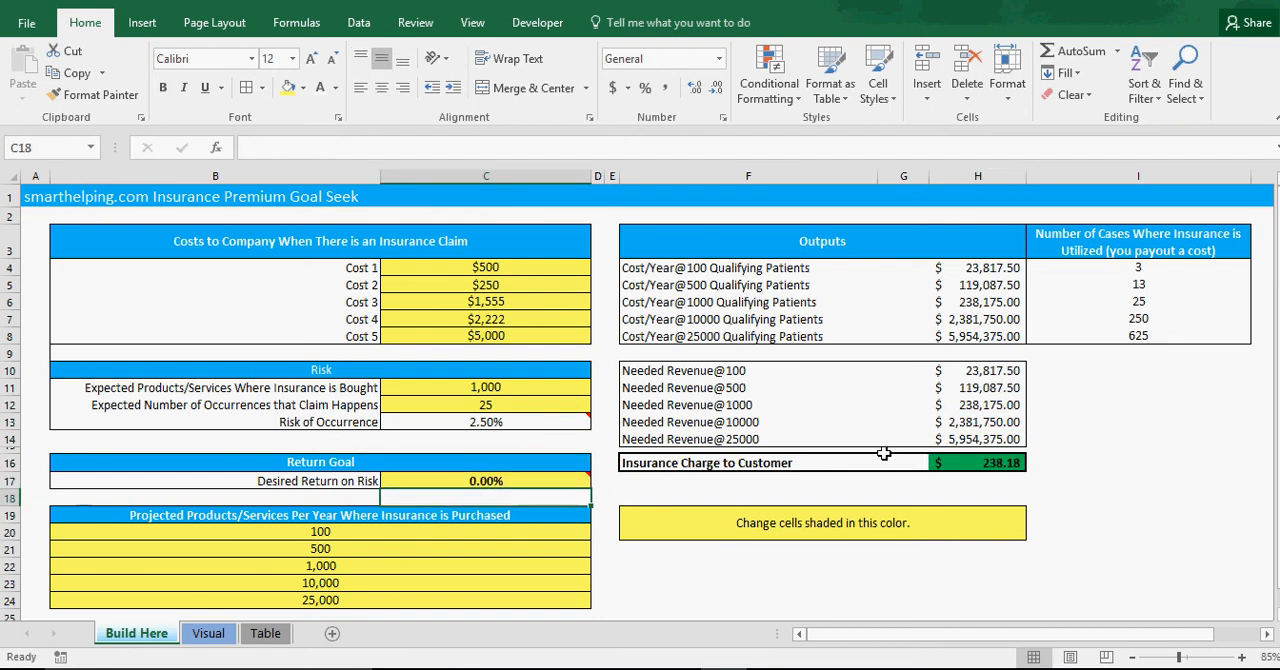
{"action": "left_click_drag", "start_coordinate": [988, 370], "coordinate": [988, 440]}
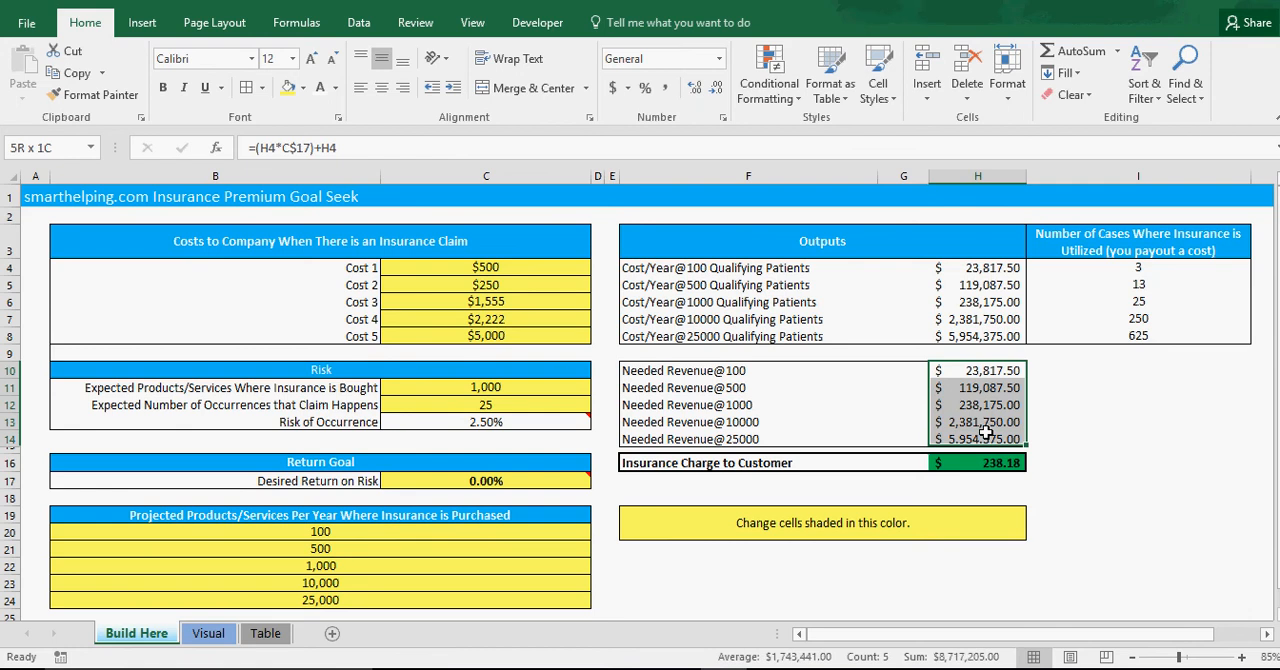
{"action": "left_click_drag", "start_coordinate": [988, 268], "coordinate": [998, 338]}
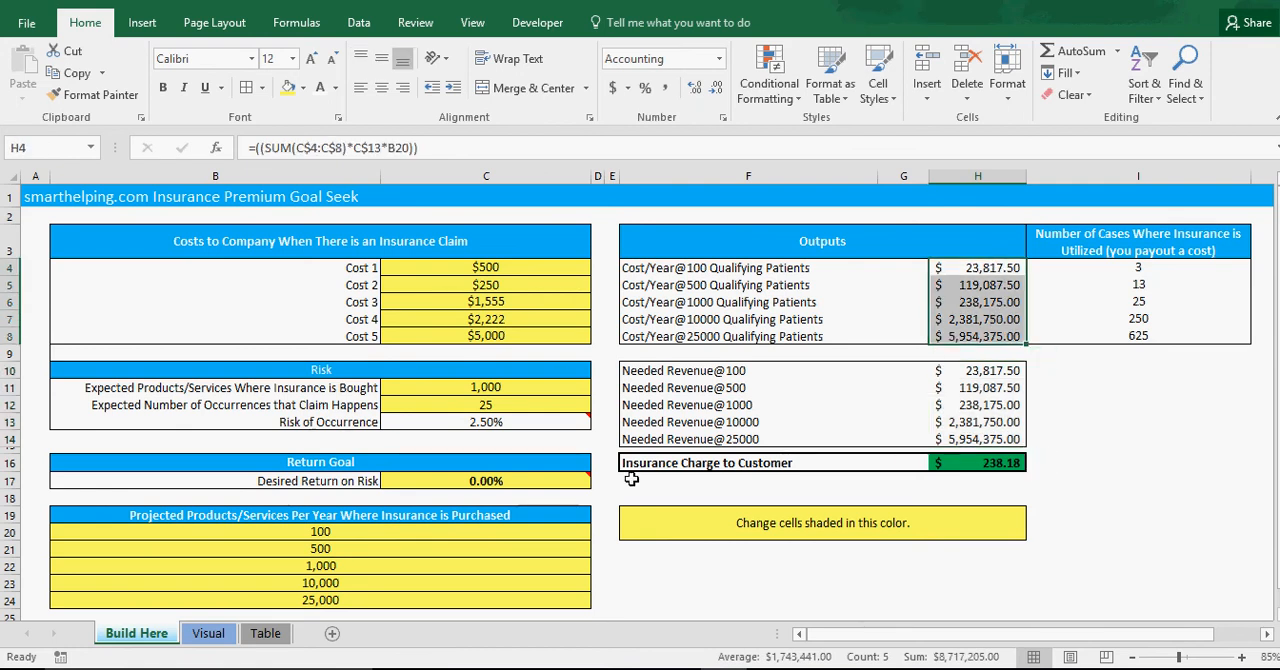
- Set the desired return on risk to 25%
{"action": "left_click", "coordinate": [530, 481]}
{"action": "type", "text": "25"}
{"action": "key", "text": "Return"}
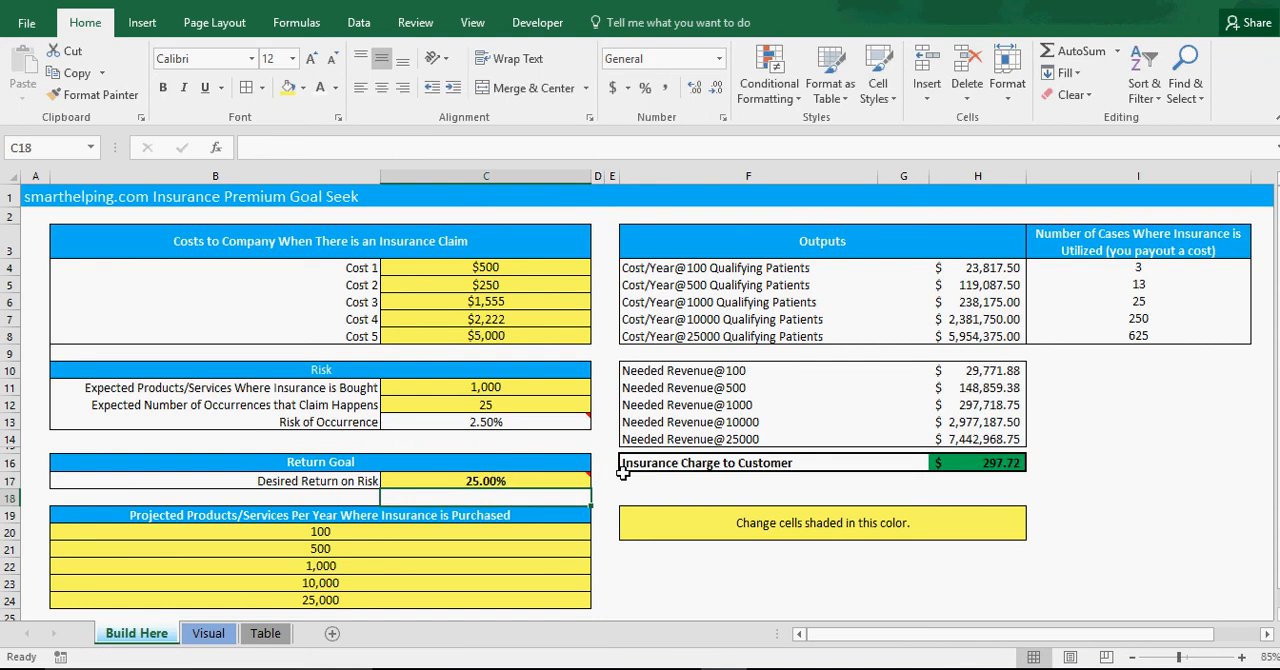
- Examine the needed revenues and the insurance charge formula that divides their sum by the projected purchases
{"action": "left_click", "coordinate": [1005, 371]}
{"action": "left_click", "coordinate": [972, 388]}
{"action": "left_click", "coordinate": [972, 405]}
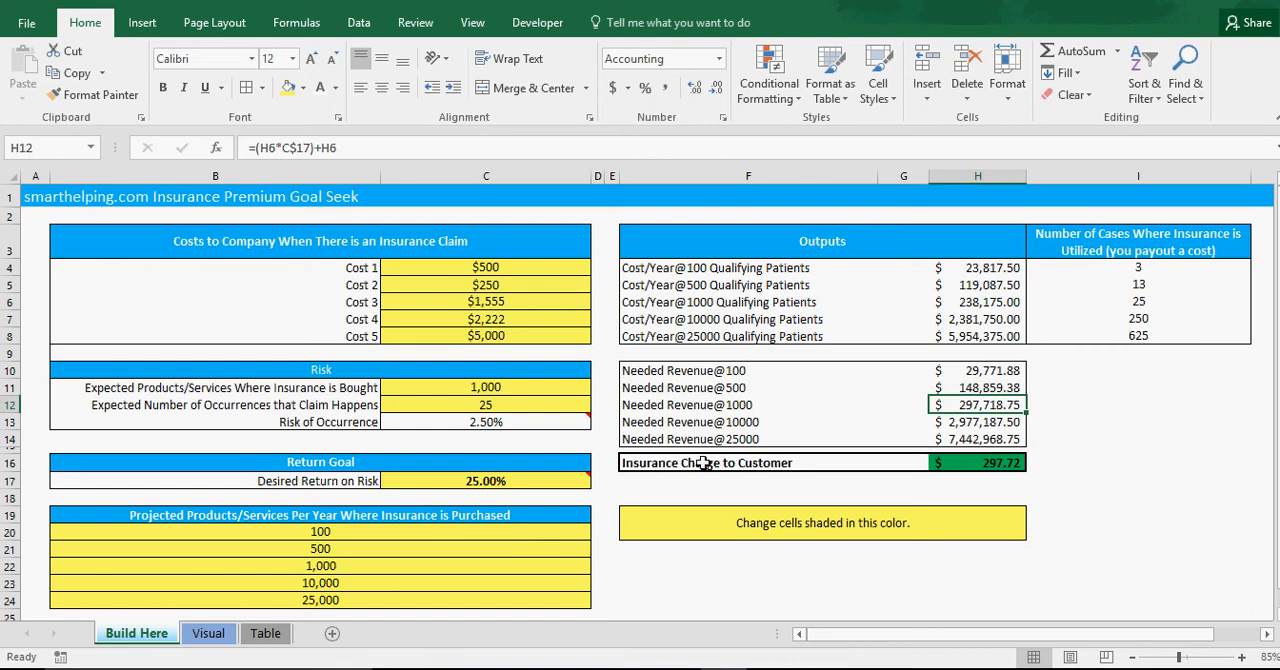
{"action": "left_click", "coordinate": [950, 463]}
{"action": "double_click", "coordinate": [950, 463]}
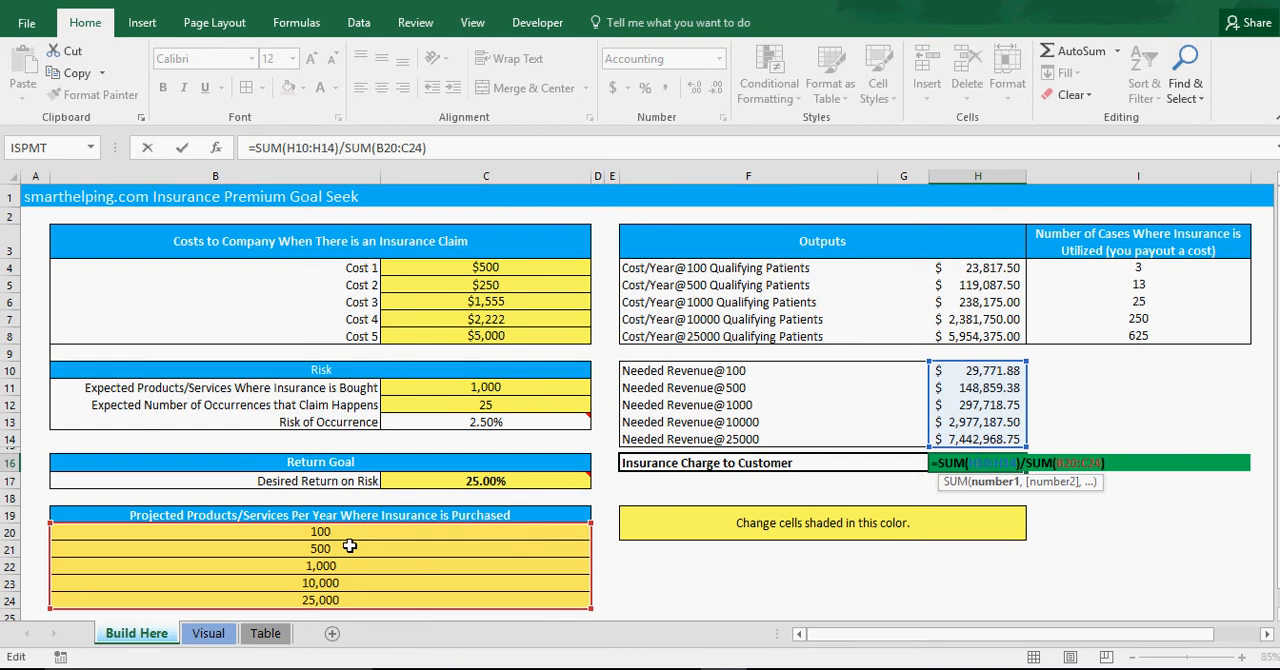
{"action": "key", "text": "Return"}
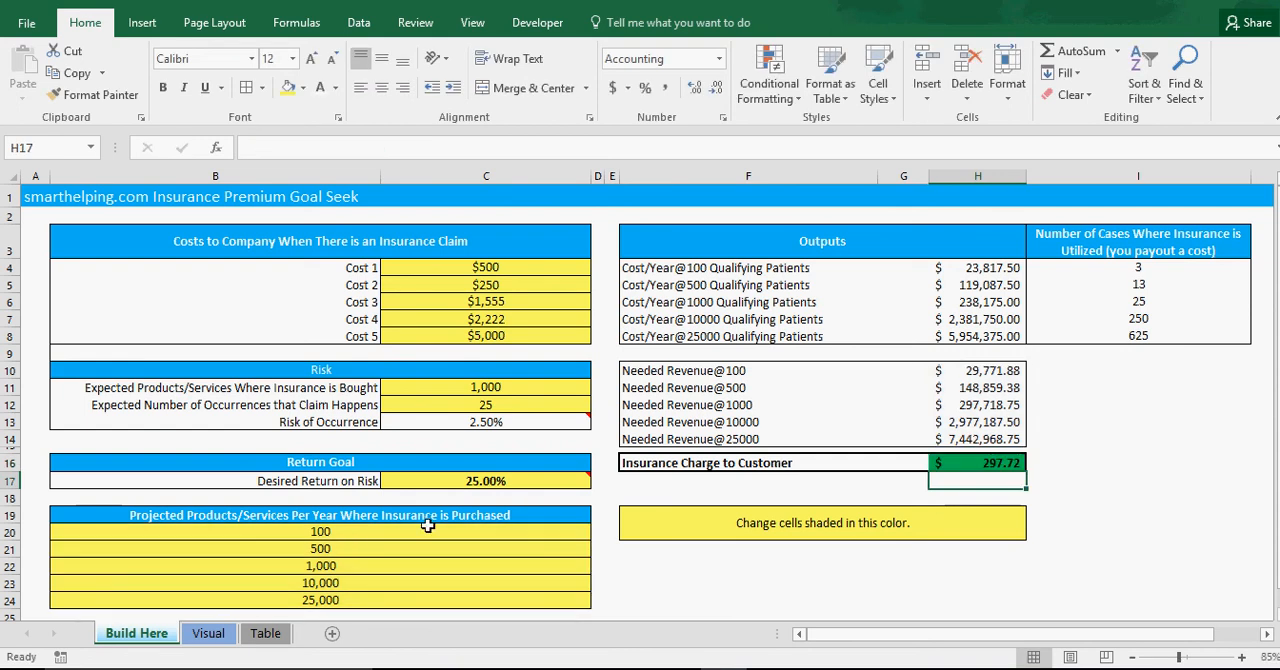
{"action": "left_click", "coordinate": [990, 462]}
{"action": "key", "text": "ctrl+b"}
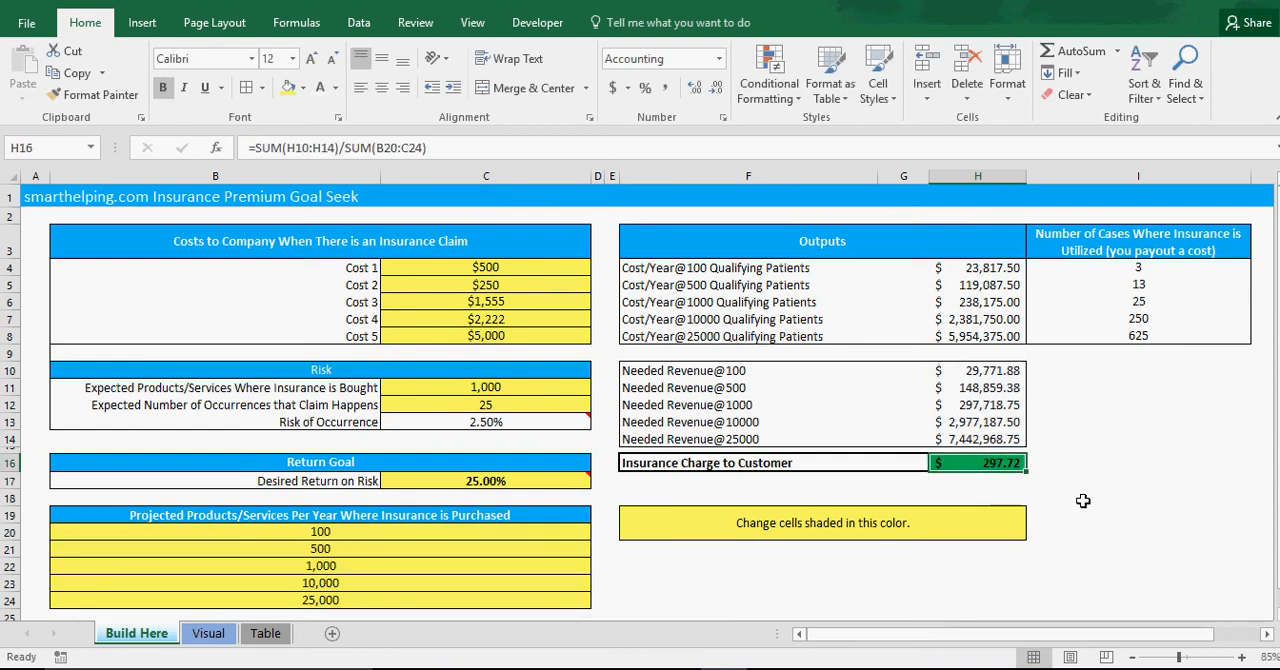
{"action": "left_click", "coordinate": [1083, 501]}
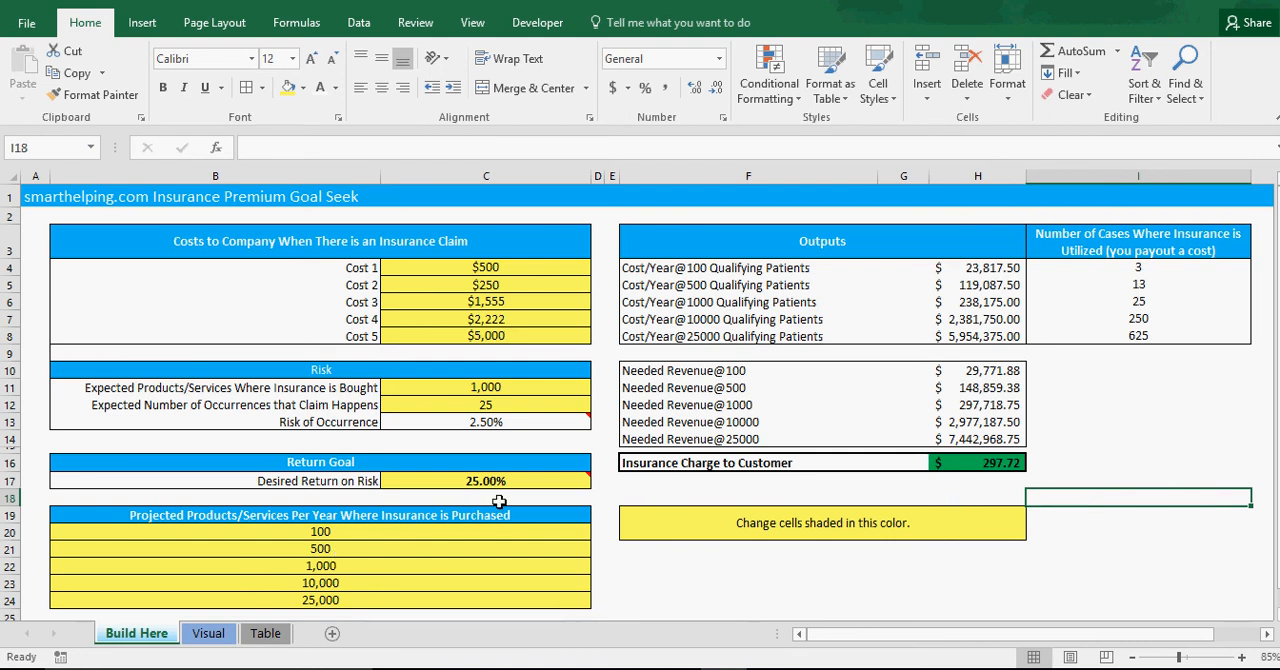
- Compare the insurance charge to customer with the five claim costs, the number of utilized cases and the yearly cost at 100 patients
{"action": "mouse_move", "coordinate": [495, 481]}
{"action": "left_click", "coordinate": [977, 463]}
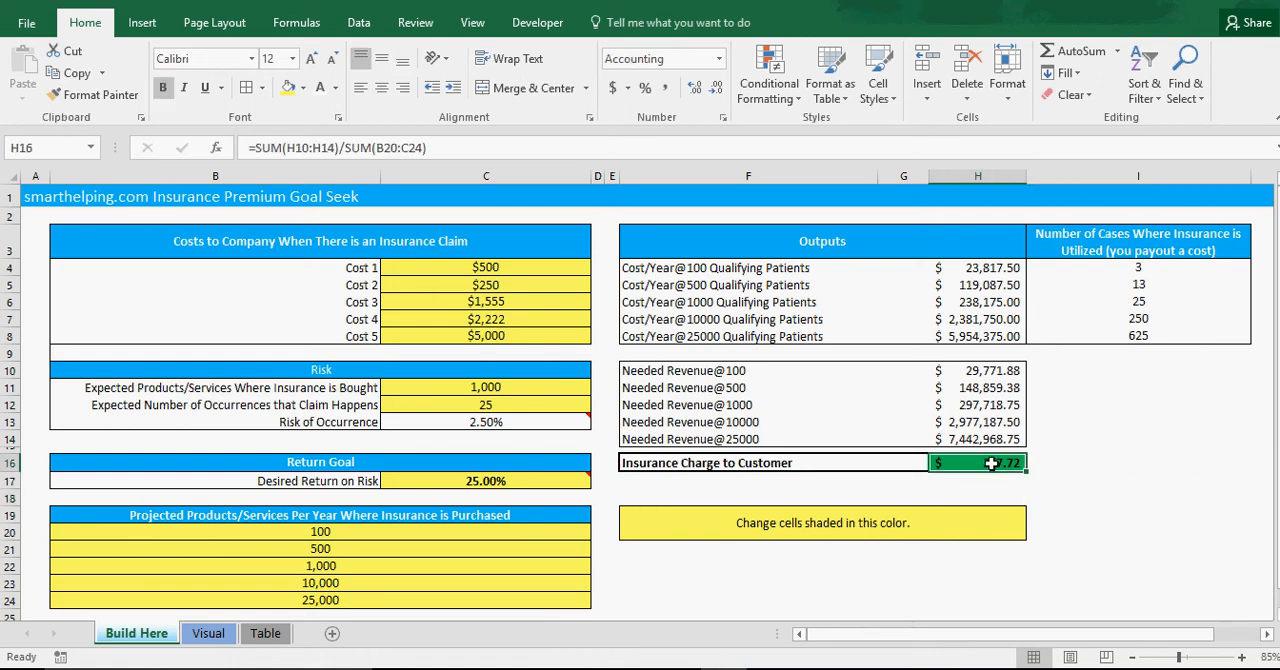
{"action": "left_click_drag", "start_coordinate": [486, 267], "coordinate": [495, 337]}
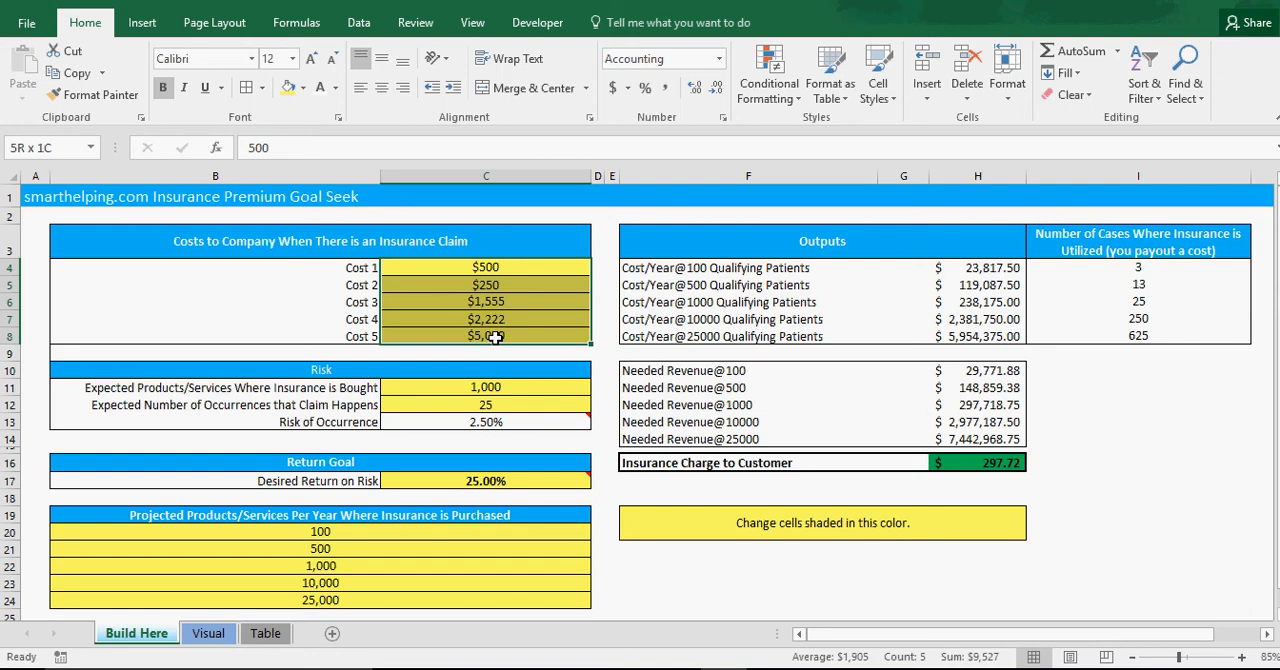
{"action": "left_click_drag", "start_coordinate": [495, 337], "coordinate": [495, 337]}
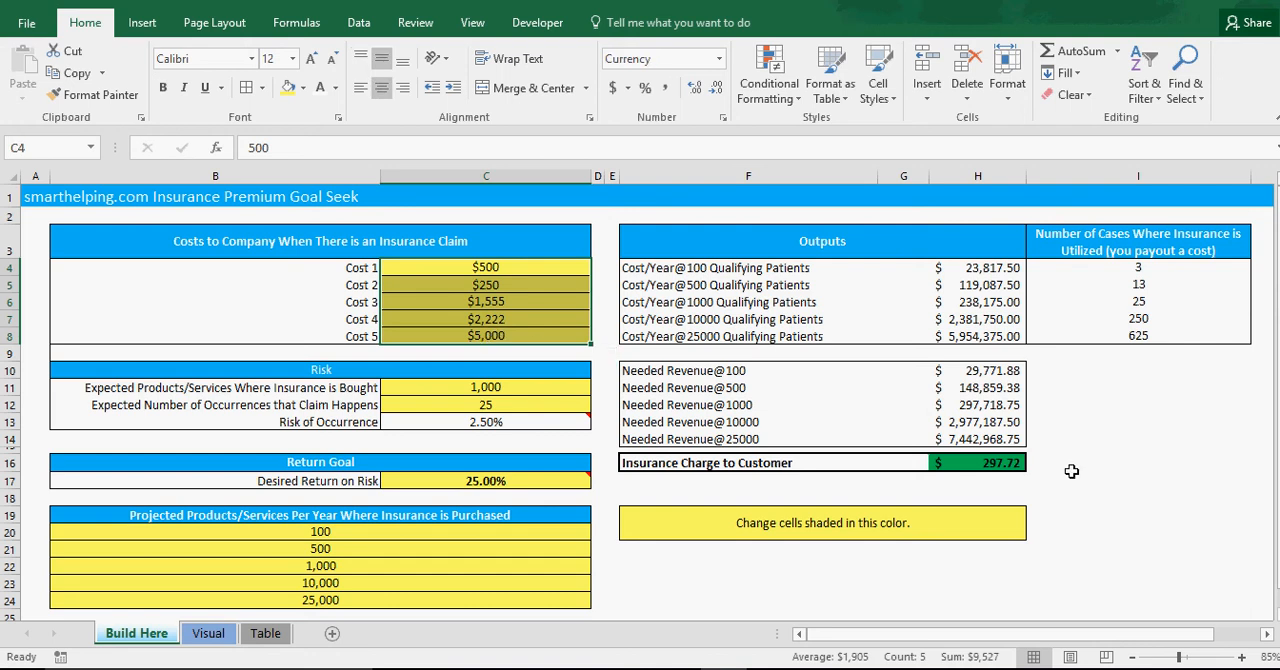
{"action": "left_click", "coordinate": [995, 464]}
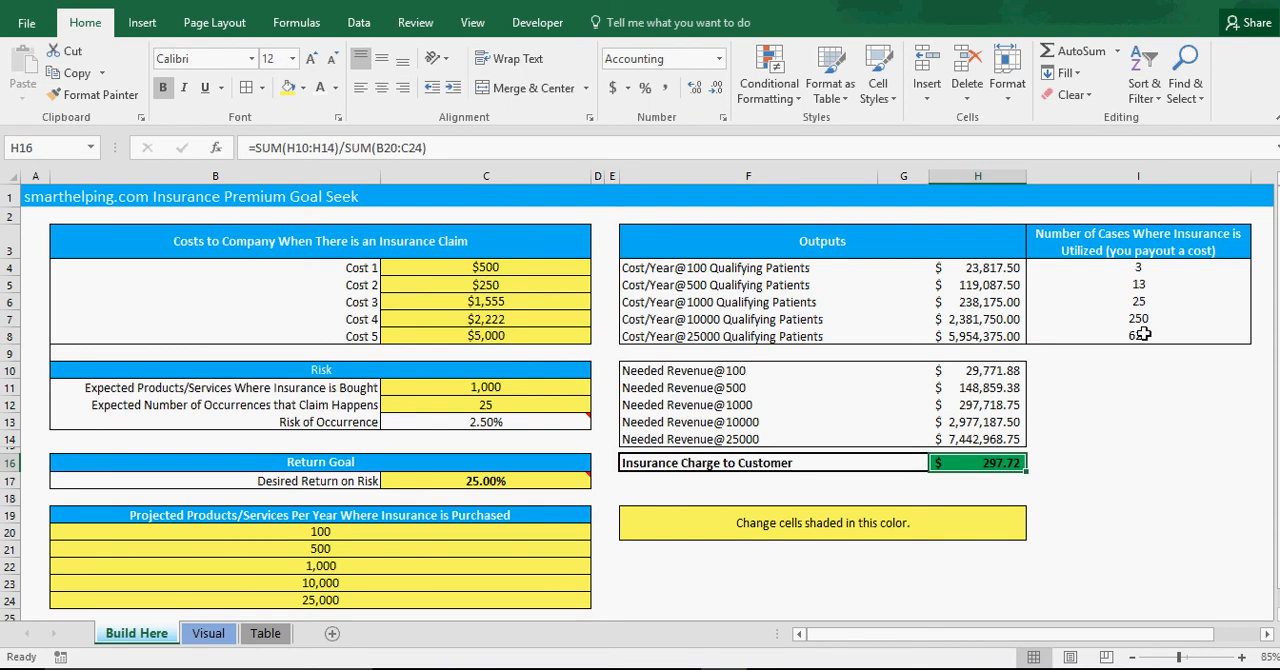
{"action": "left_click", "coordinate": [1177, 270]}
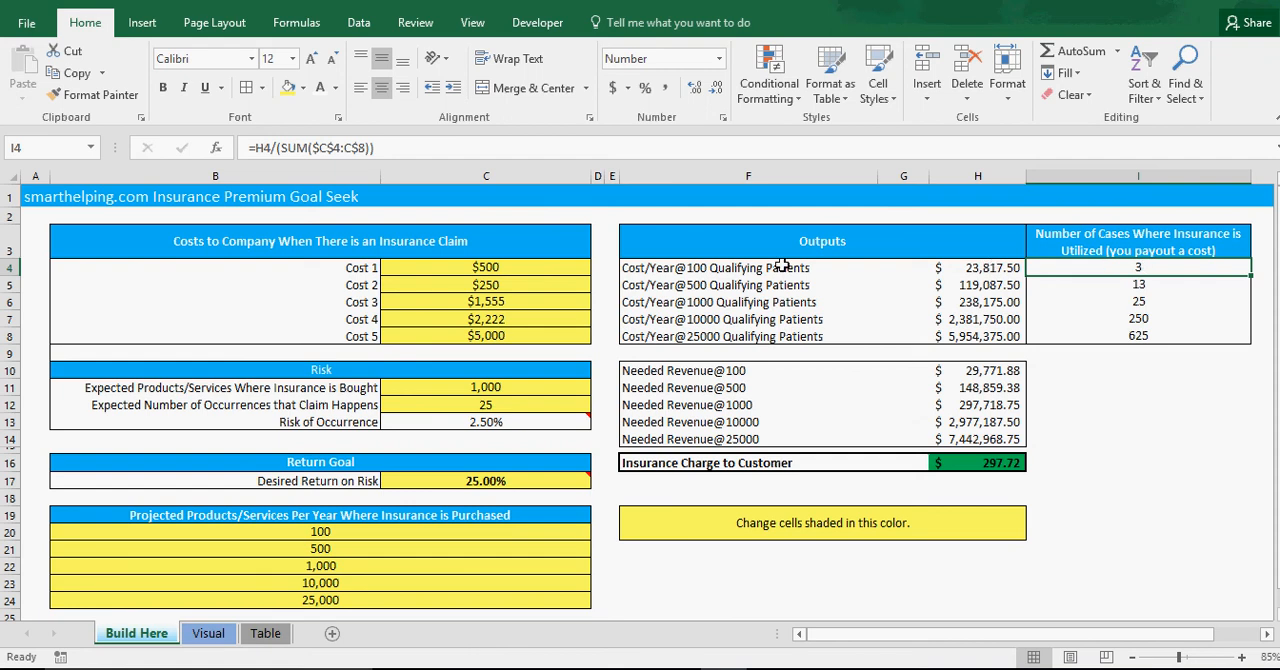
{"action": "left_click_drag", "start_coordinate": [512, 262], "coordinate": [511, 336]}
{"action": "left_click", "coordinate": [982, 270]}
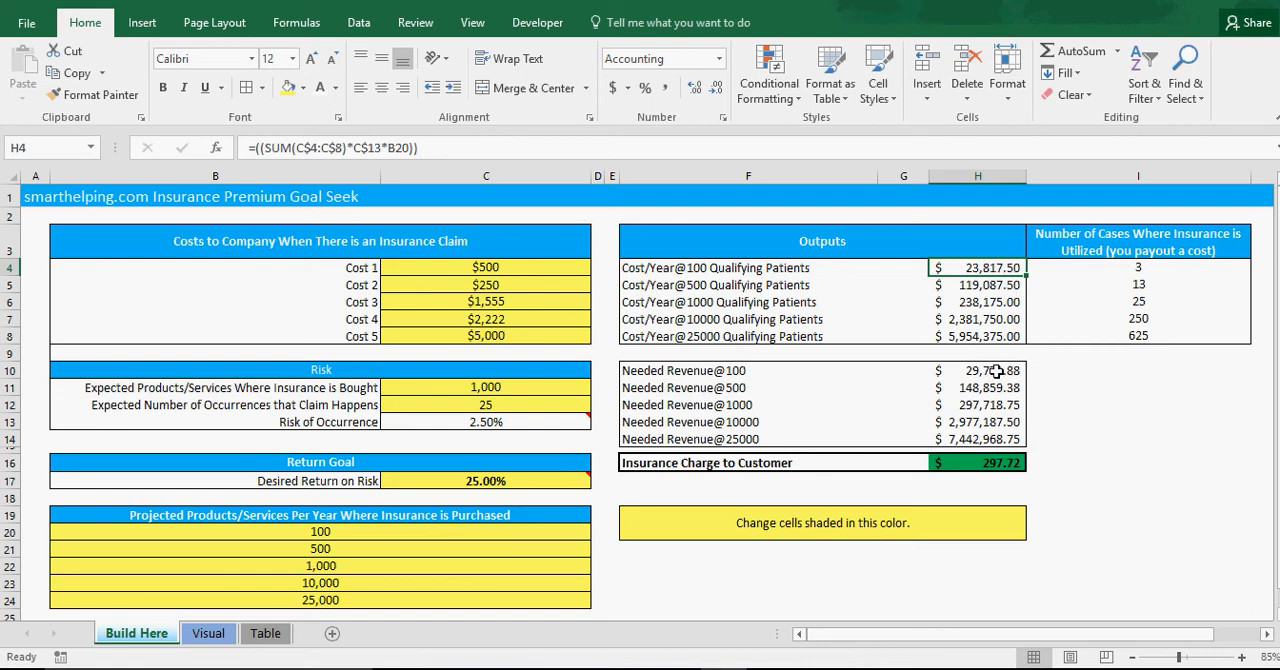
- Set the expected products/services where insurance is bought to 100 and check the risk of occurrence
{"action": "left_click", "coordinate": [507, 421]}
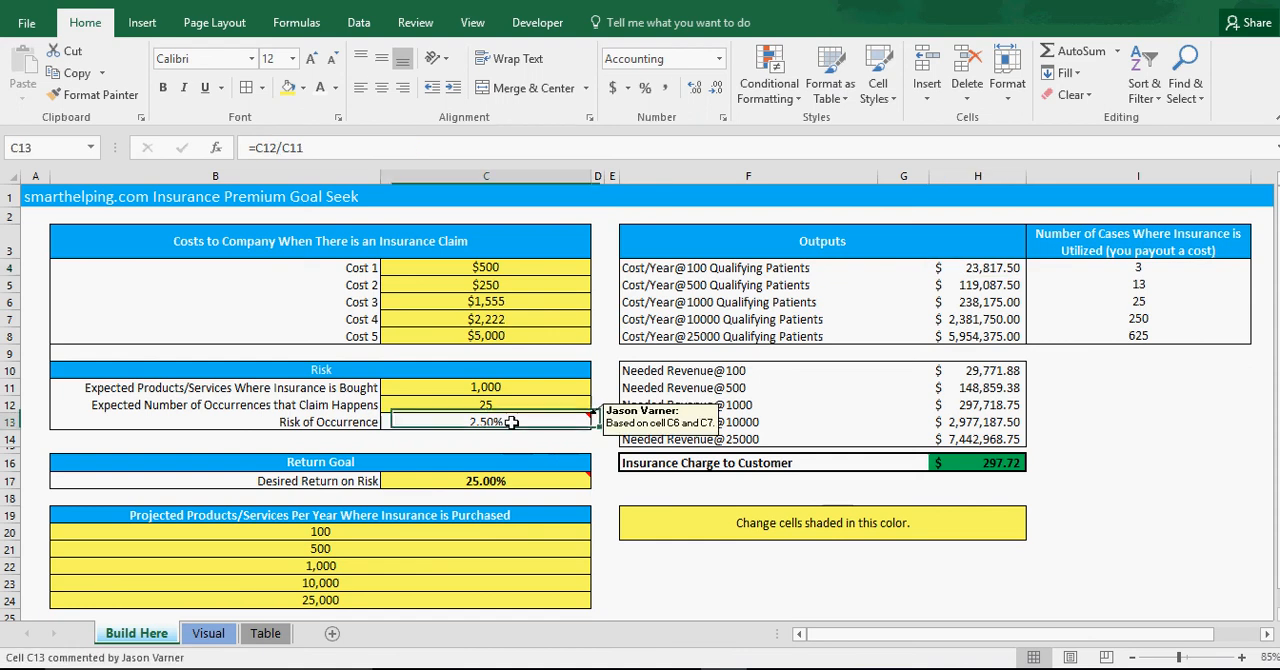
{"action": "left_click", "coordinate": [570, 387]}
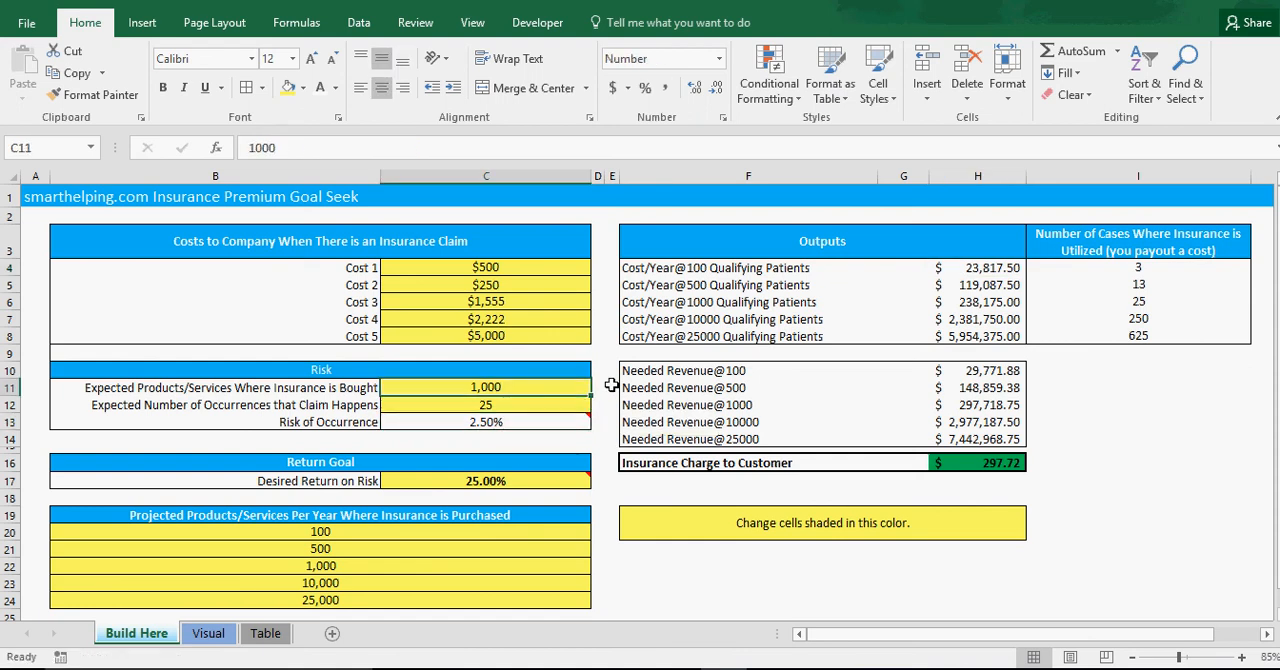
{"action": "type", "text": "100"}
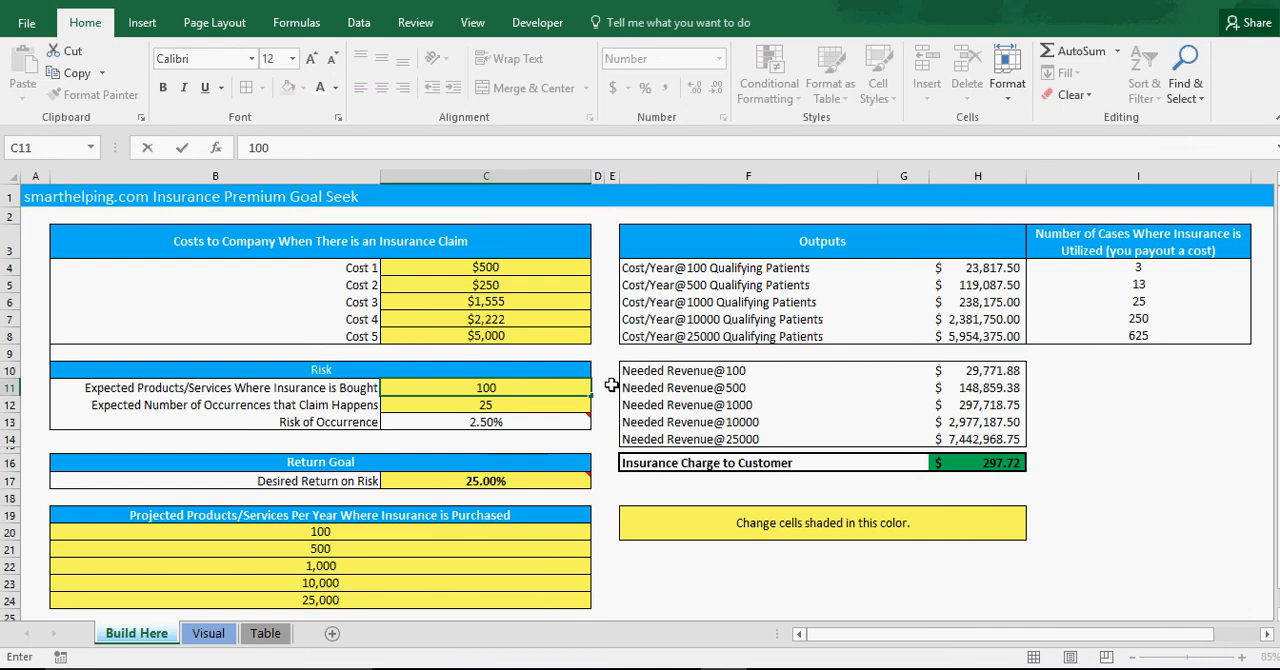
{"action": "key", "text": "Return"}
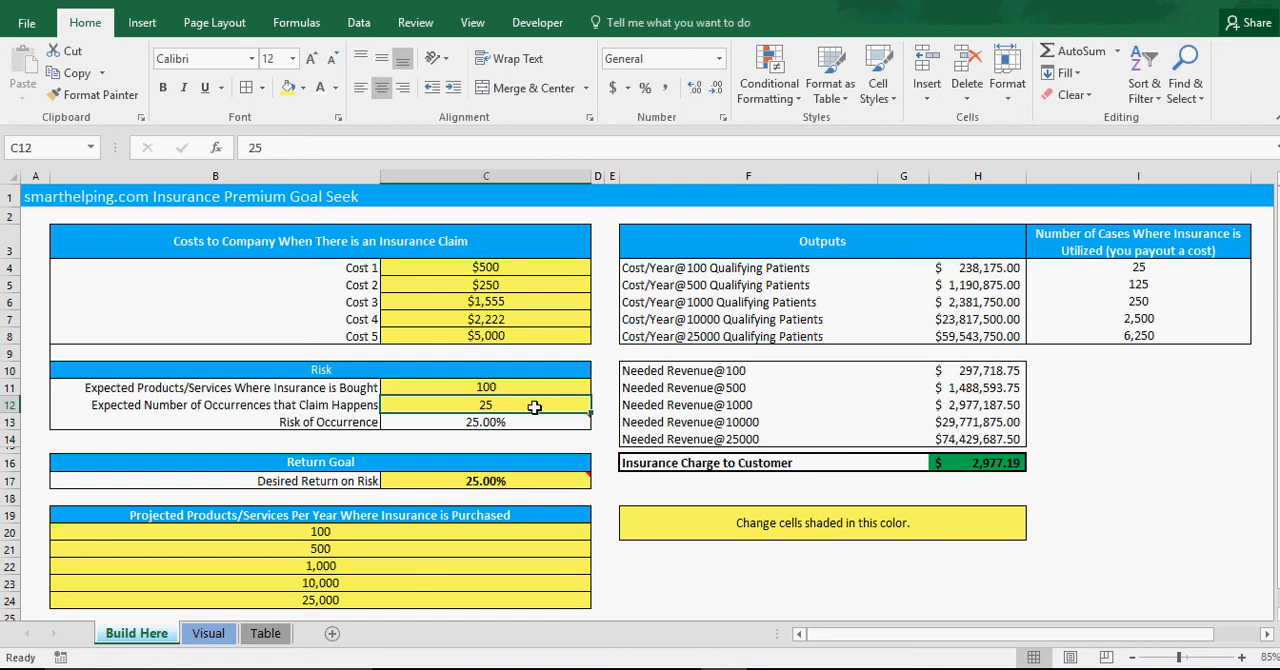
{"action": "mouse_move", "coordinate": [533, 425]}
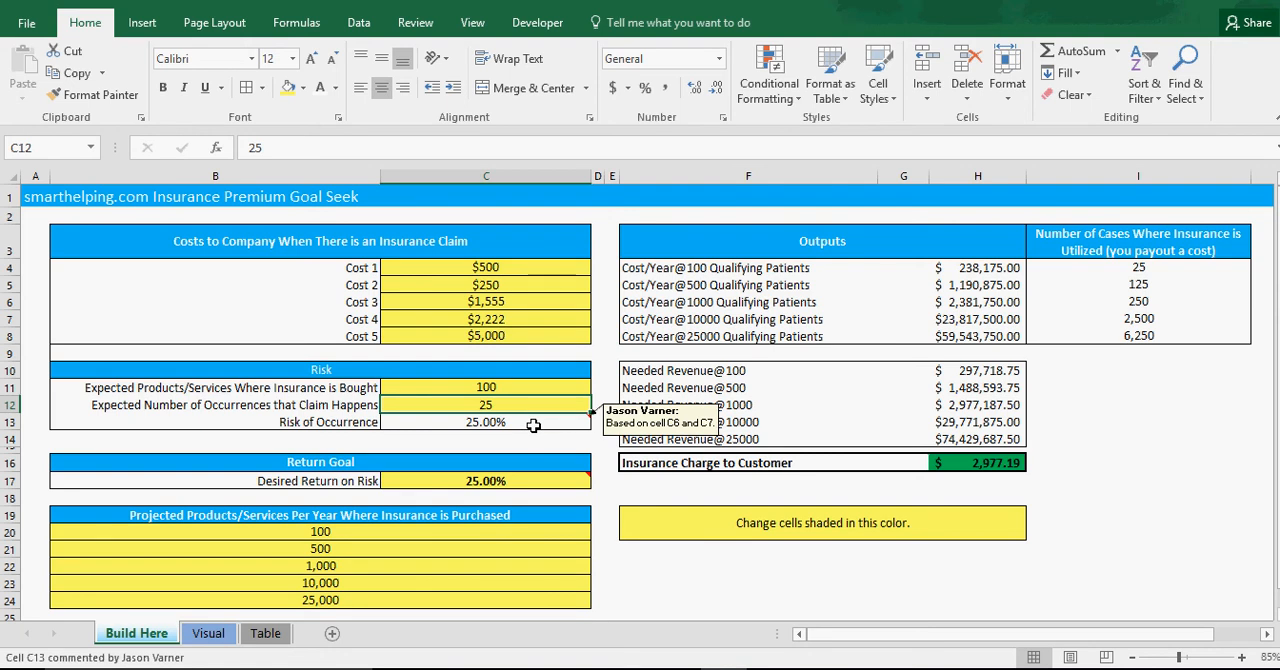
- Compare the insurance charge with the claim costs, and review the utilized cases and yearly costs at 100 and 25,000 qualifying patients
{"action": "left_click", "coordinate": [990, 464]}
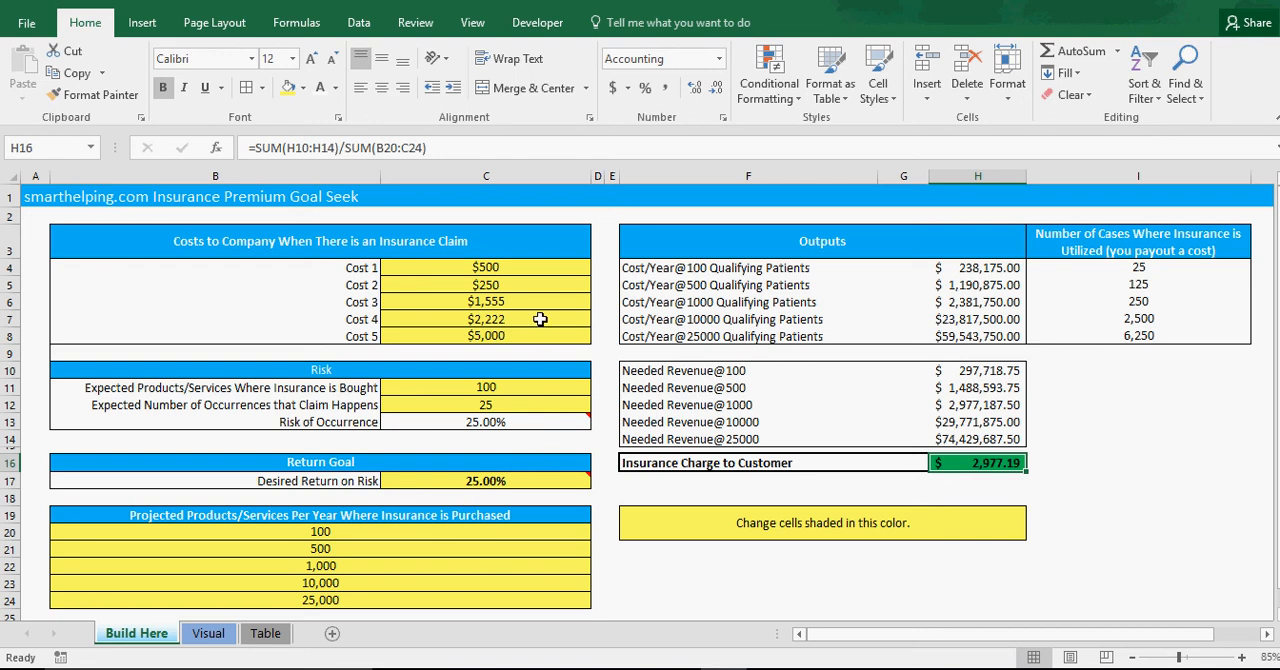
{"action": "left_click_drag", "start_coordinate": [514, 266], "coordinate": [505, 330]}
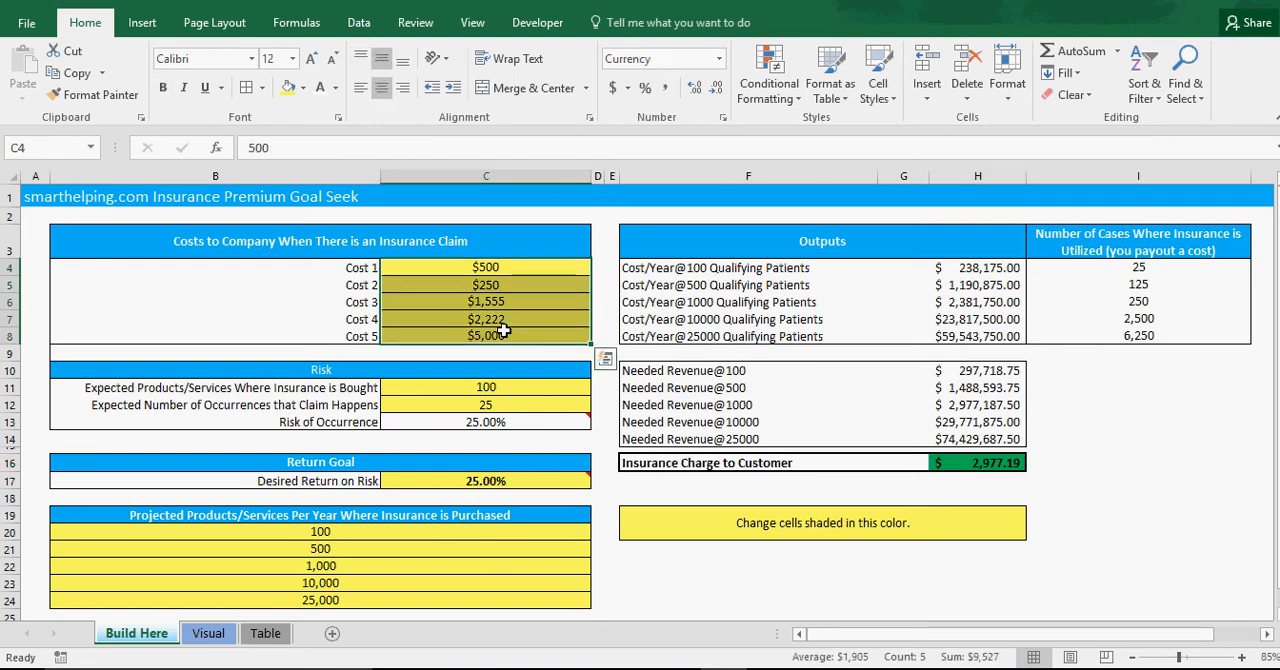
{"action": "left_click", "coordinate": [1005, 469]}
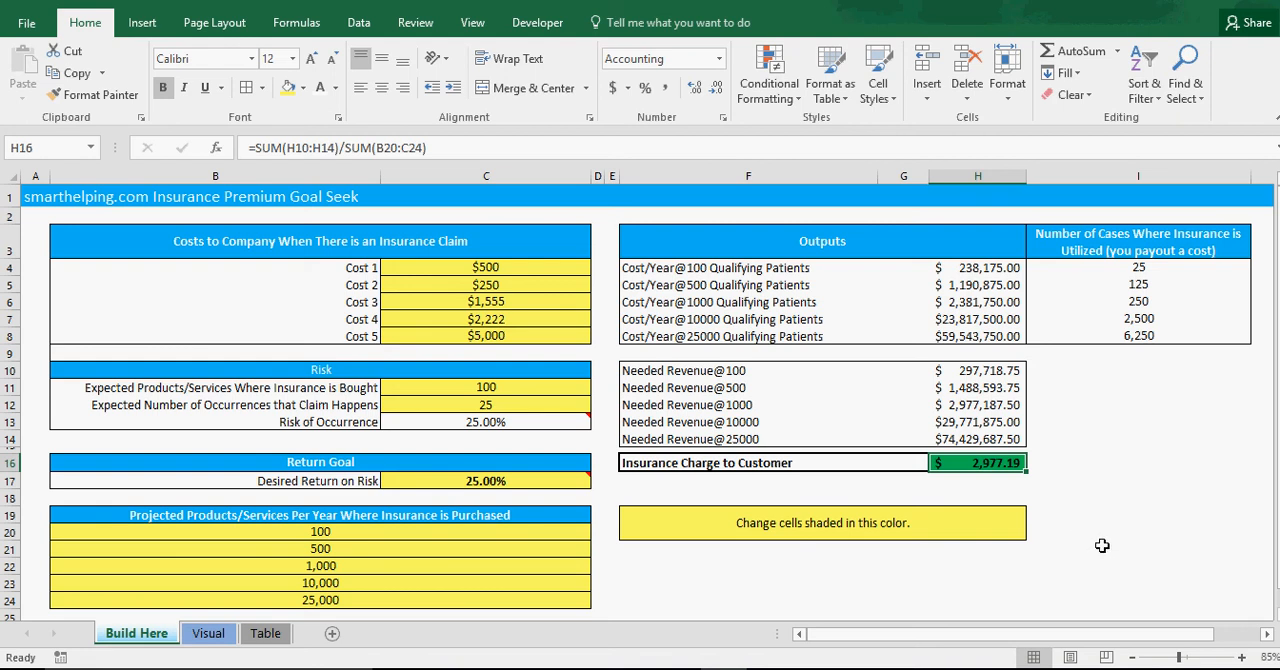
{"action": "left_click", "coordinate": [1124, 497]}
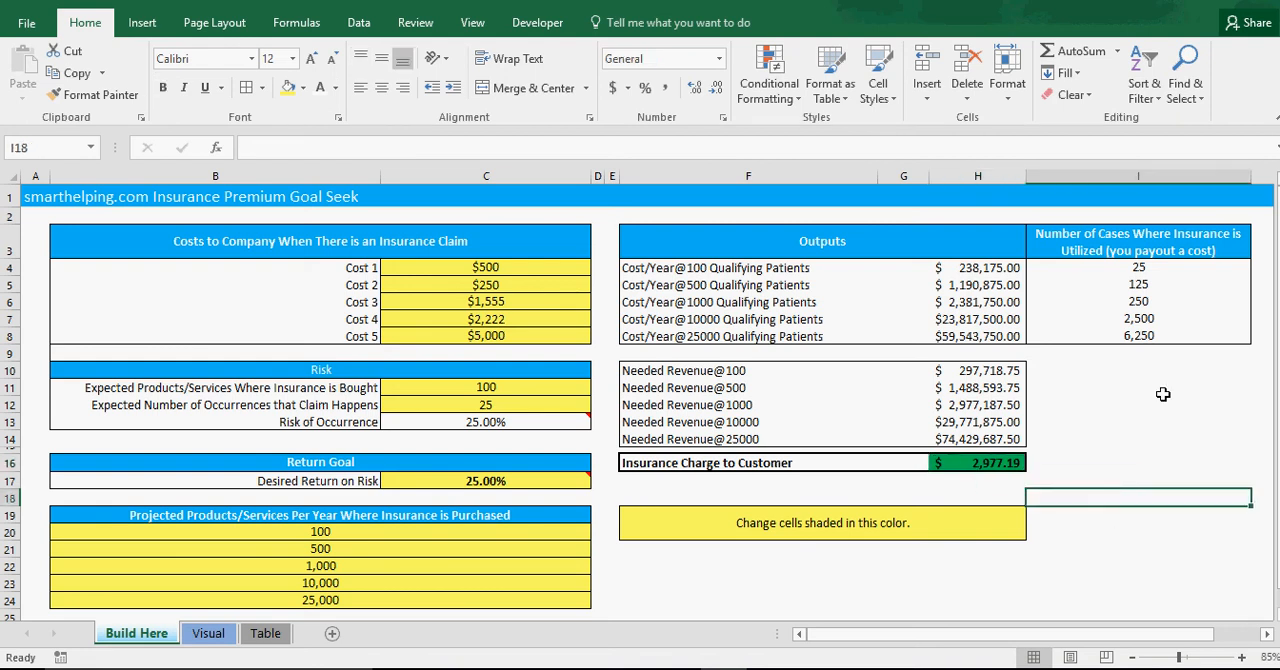
{"action": "left_click", "coordinate": [1142, 268]}
{"action": "left_click", "coordinate": [724, 268]}
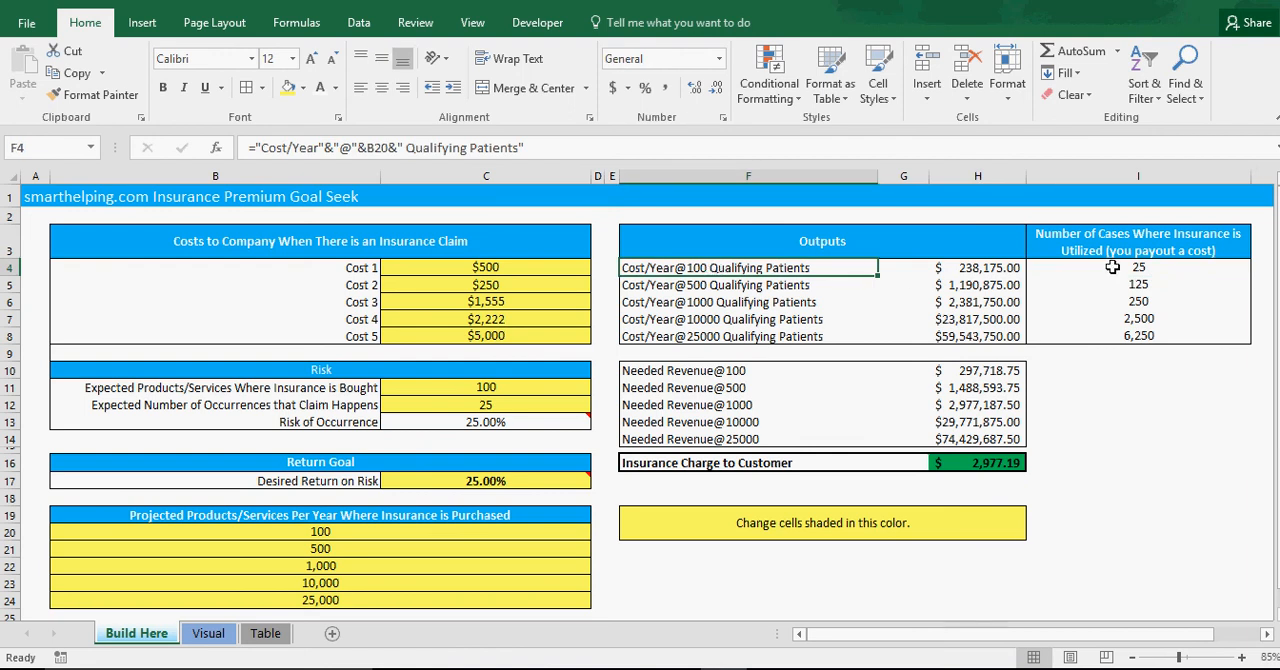
{"action": "left_click", "coordinate": [1176, 267]}
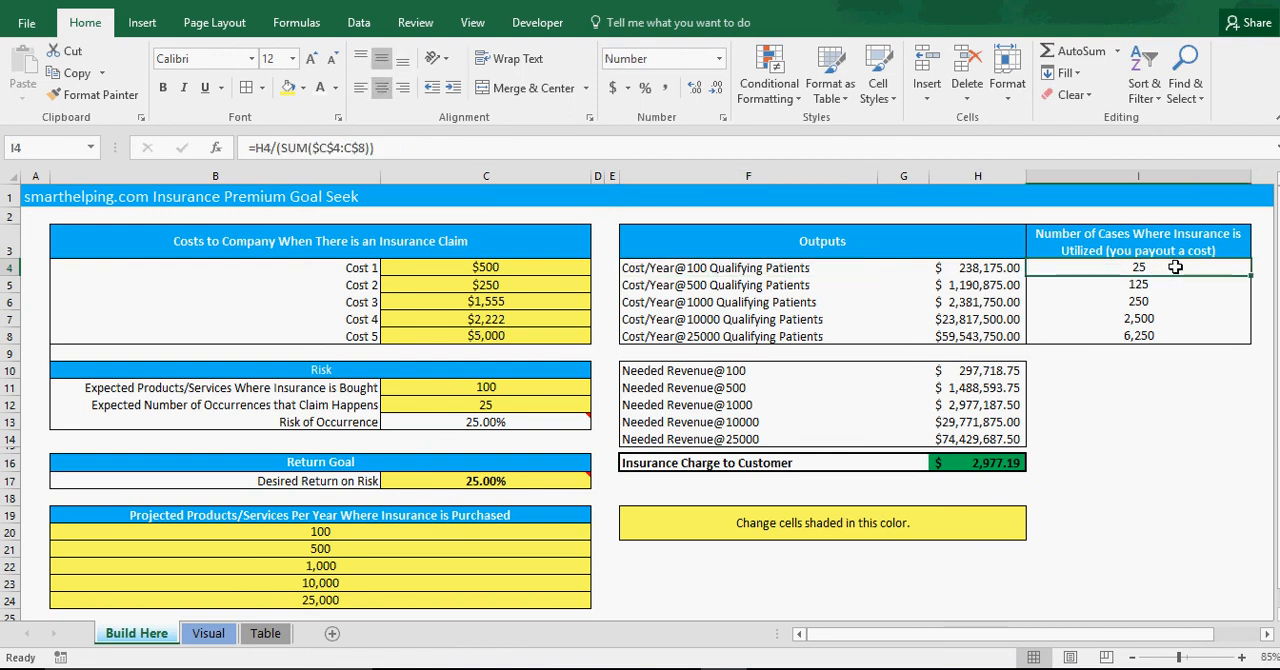
{"action": "left_click", "coordinate": [729, 337]}
{"action": "left_click", "coordinate": [1170, 335]}
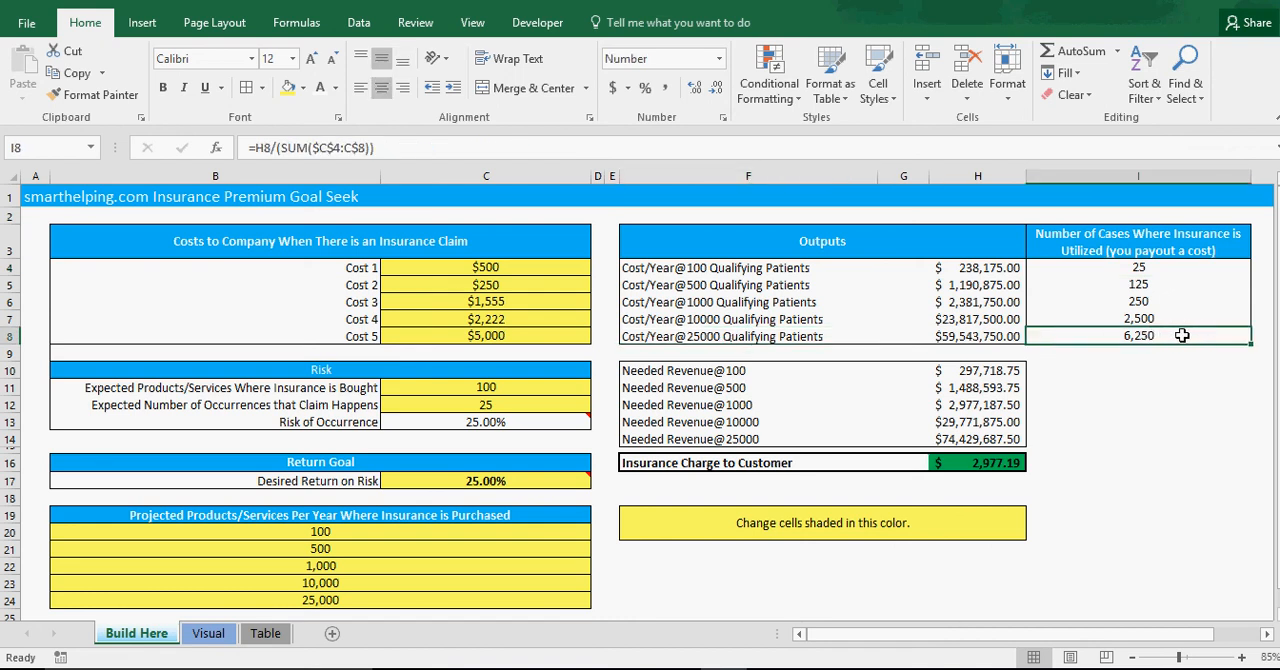
{"action": "left_click", "coordinate": [955, 336]}
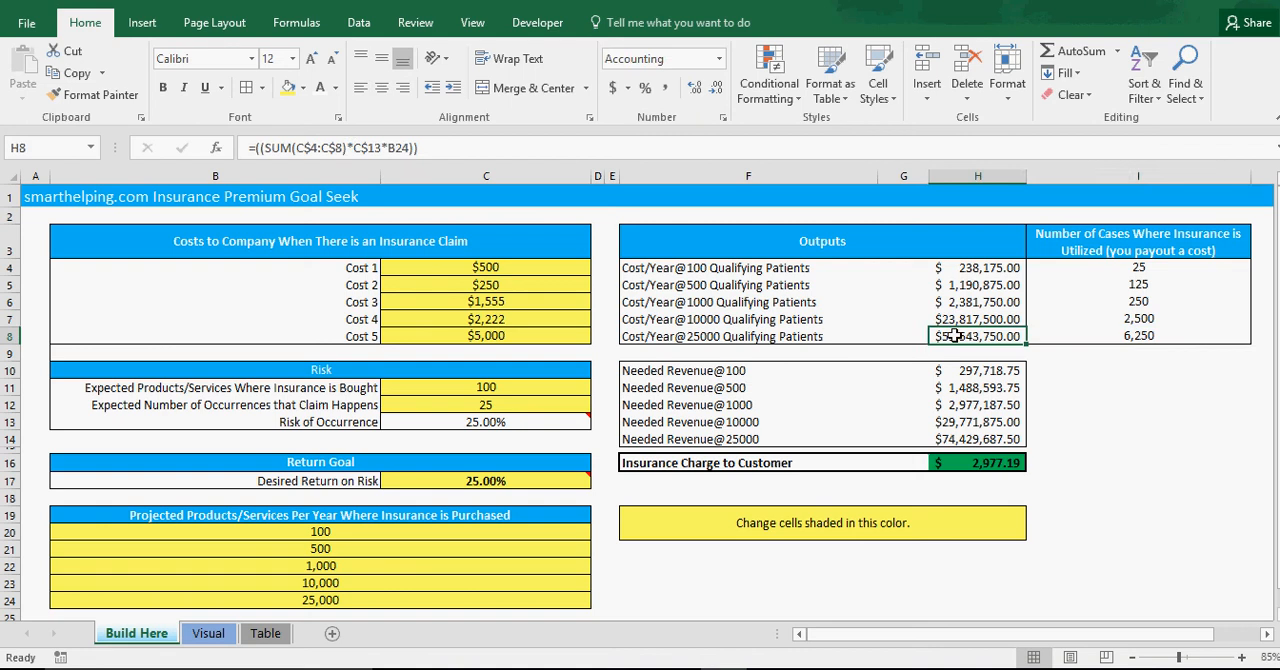
{"action": "left_click", "coordinate": [712, 340]}
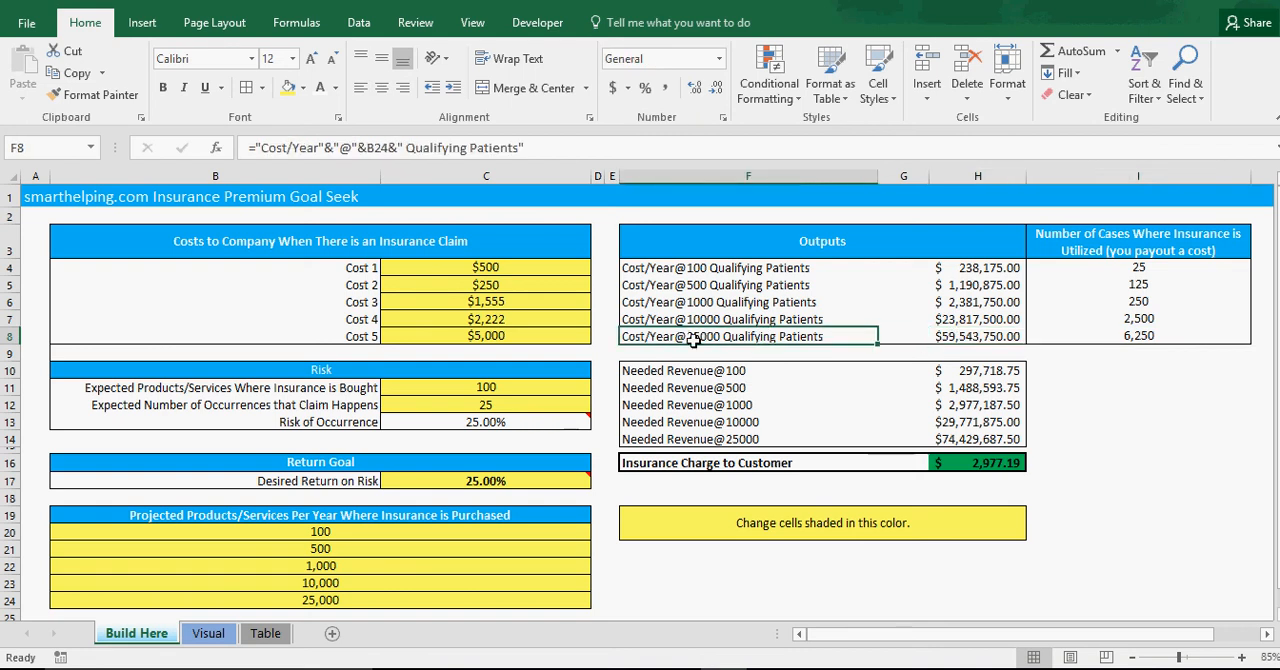
{"action": "left_click", "coordinate": [980, 465]}
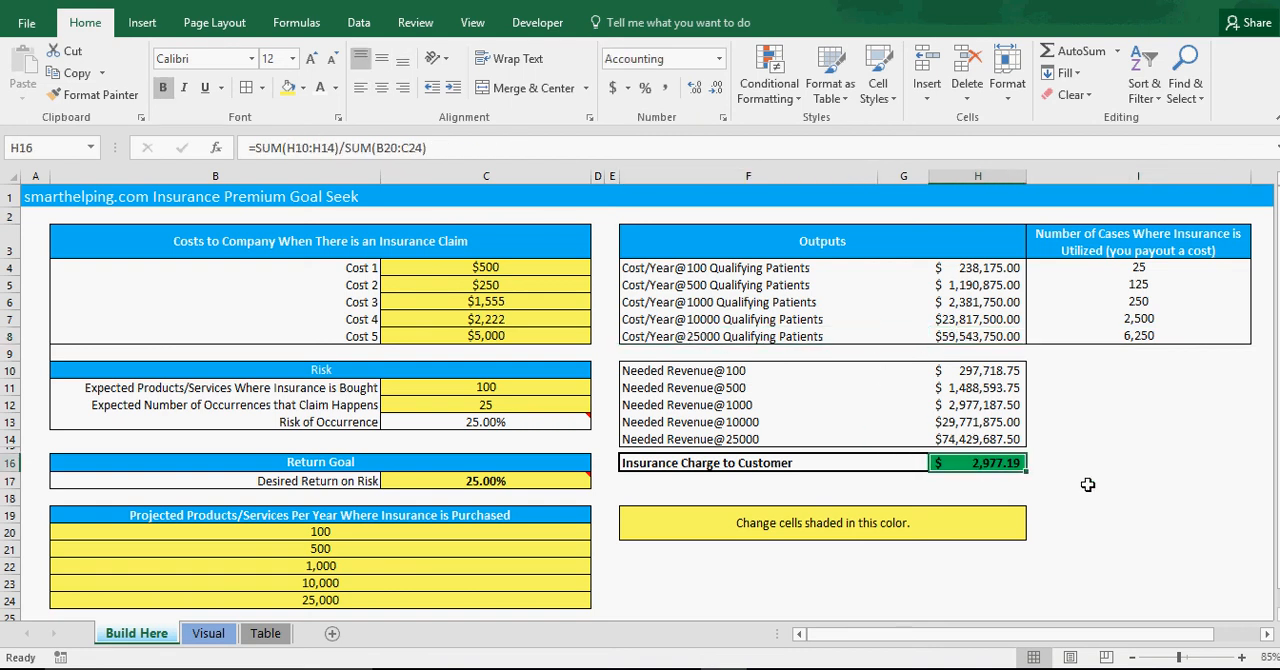
- Set the expected number of occurrences that a claim happens to 1 and check the utilized cases at 25,000 patients
{"action": "left_click", "coordinate": [473, 482]}
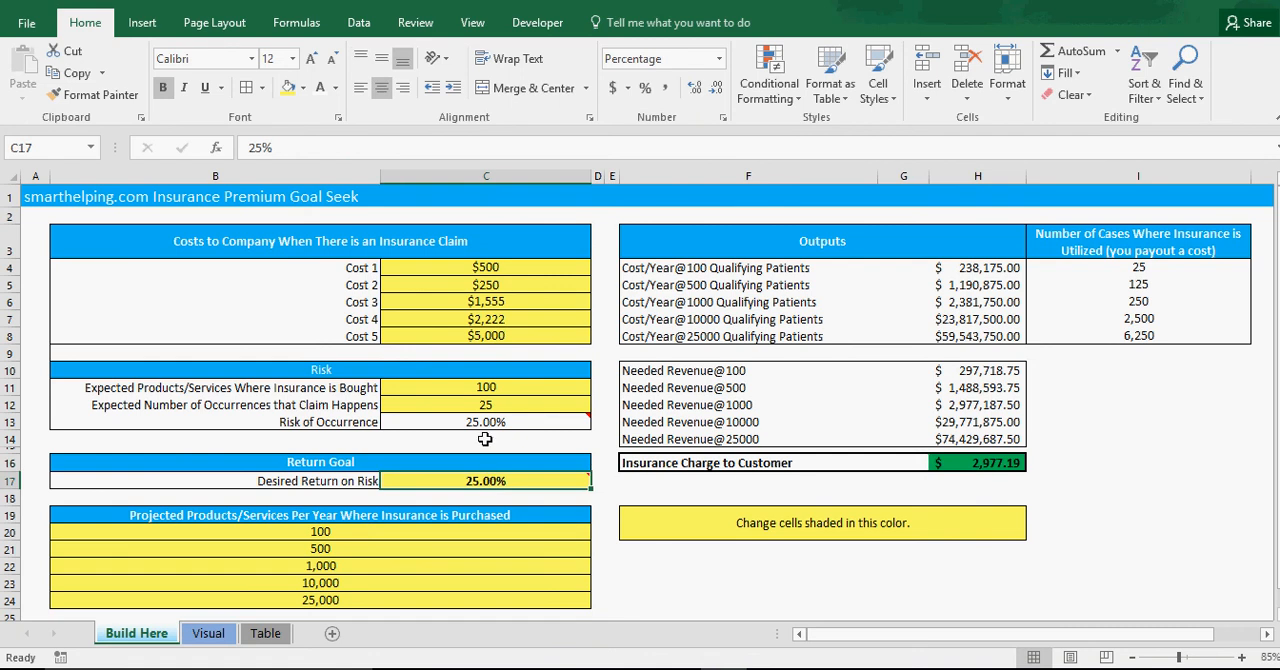
{"action": "left_click", "coordinate": [485, 408]}
{"action": "type", "text": "1"}
{"action": "key", "text": "Return"}
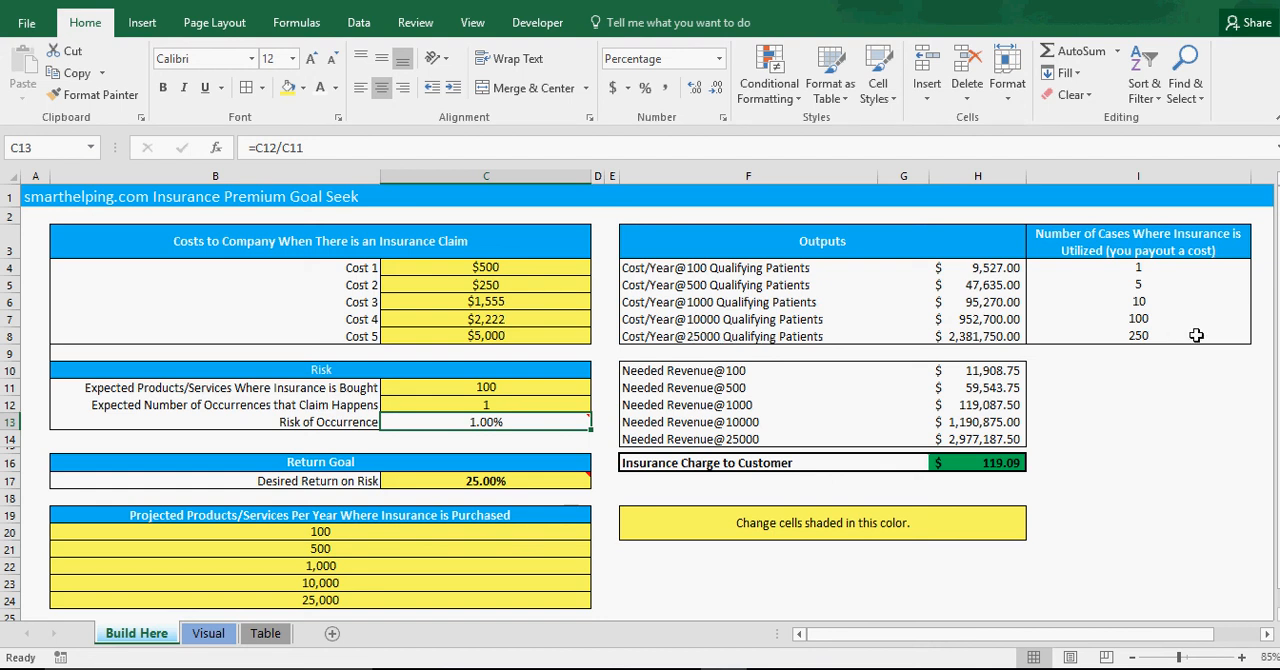
{"action": "left_click", "coordinate": [1151, 336]}
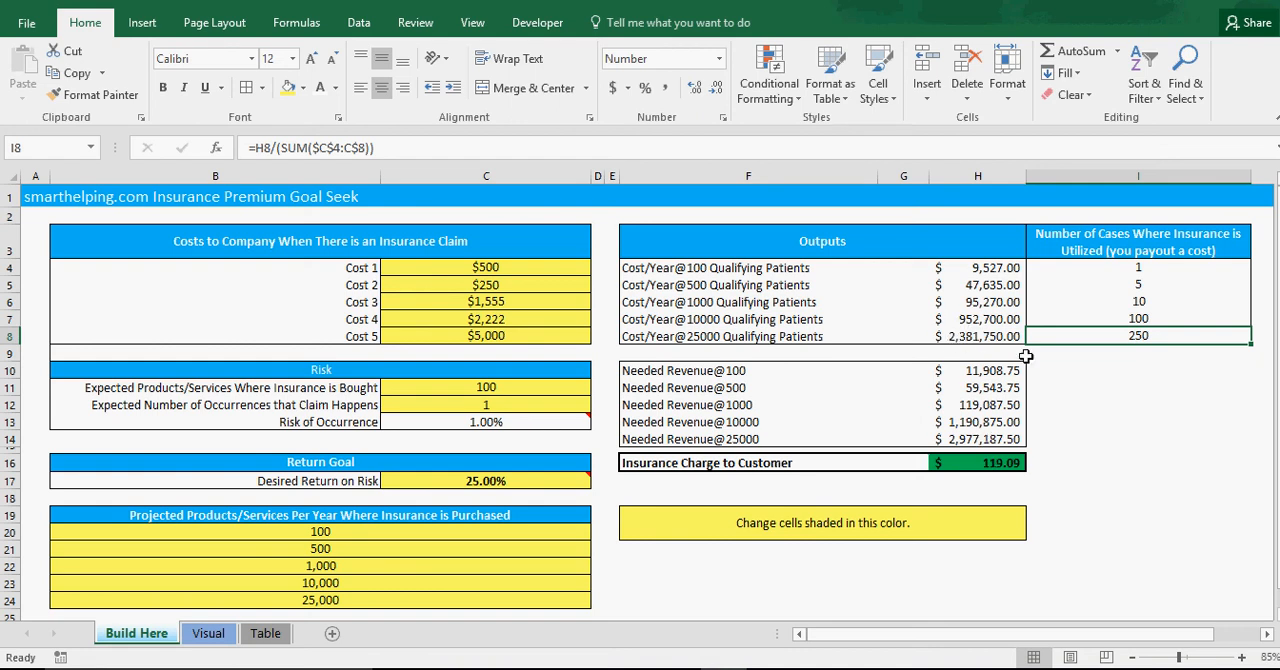
{"action": "left_click", "coordinate": [1137, 440]}
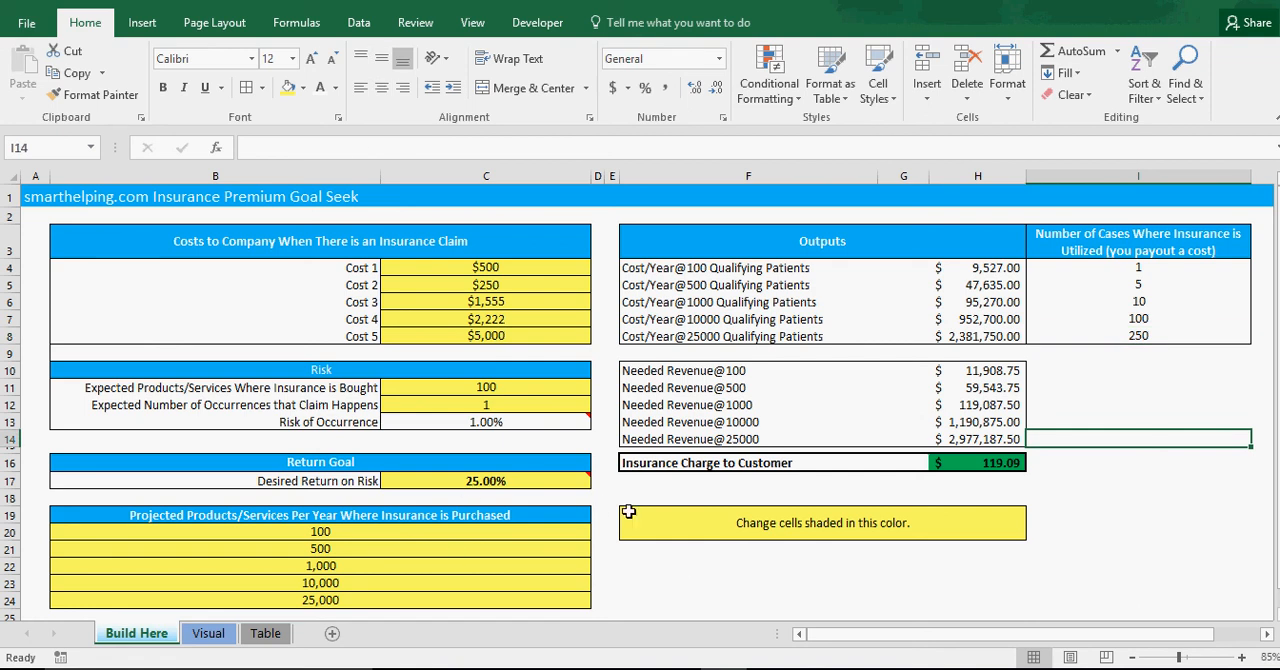
- Review the model's inputs: the two risk figures, the five claim costs and each projected yearly purchase volume
{"action": "left_click", "coordinate": [491, 388]}
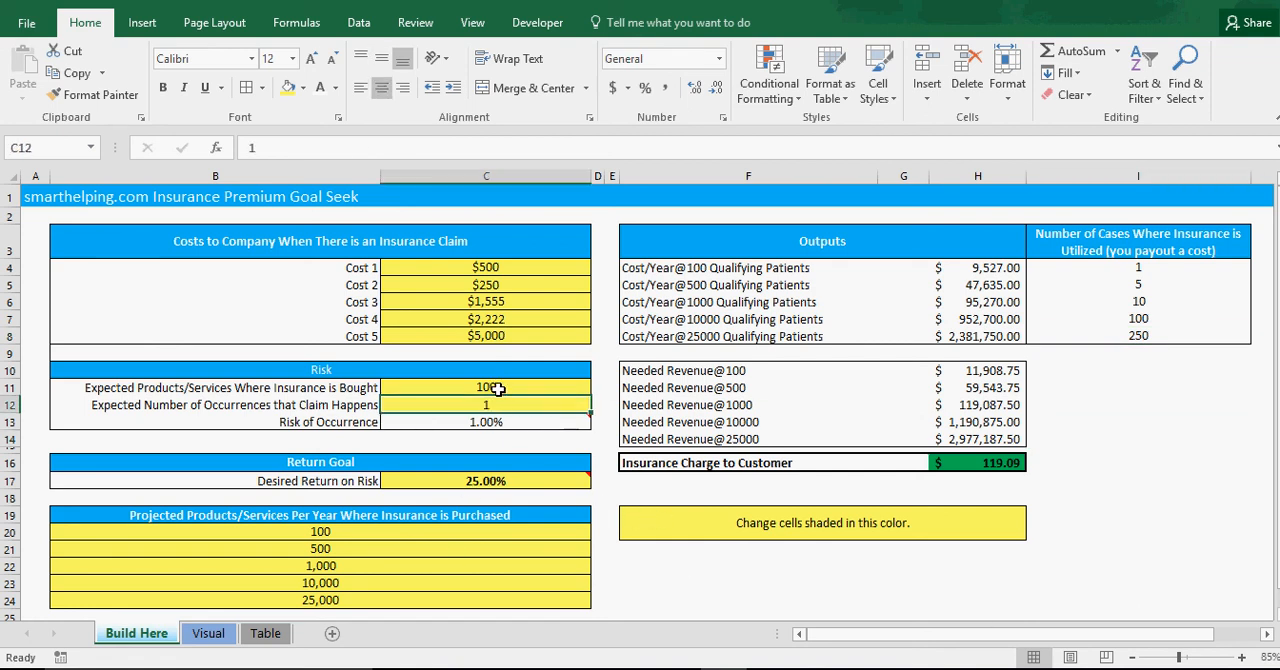
{"action": "left_click", "coordinate": [490, 404]}
{"action": "left_click_drag", "start_coordinate": [503, 266], "coordinate": [505, 336]}
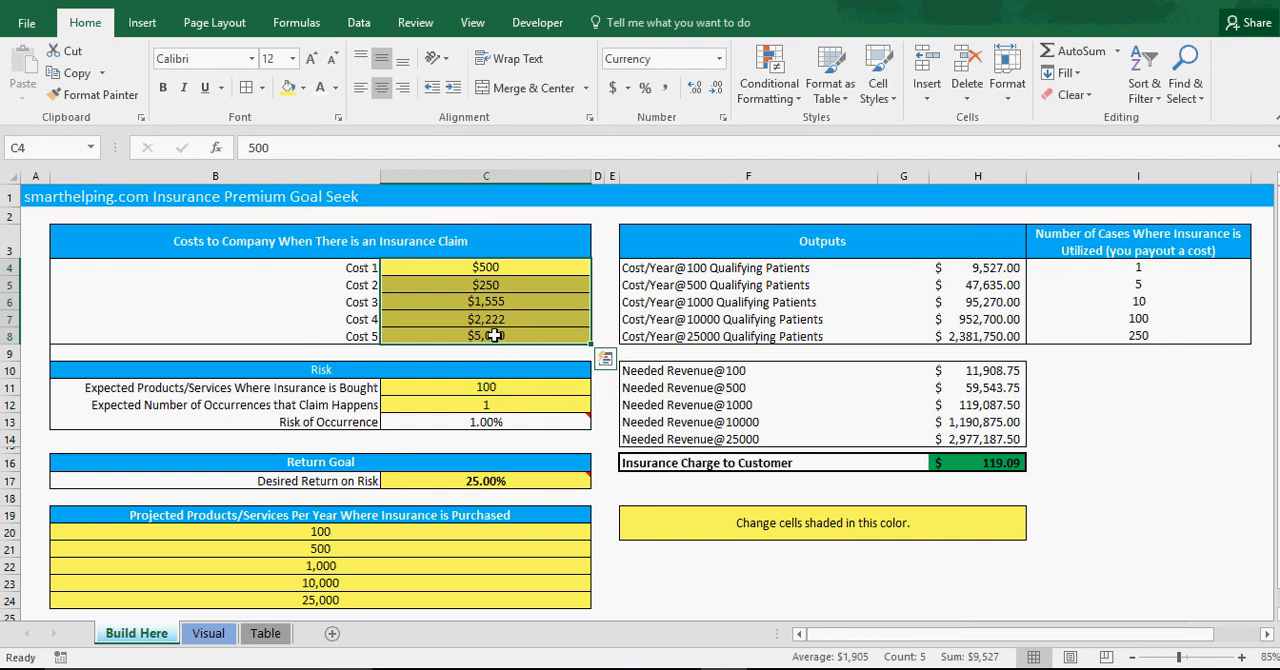
{"action": "left_click", "coordinate": [345, 536]}
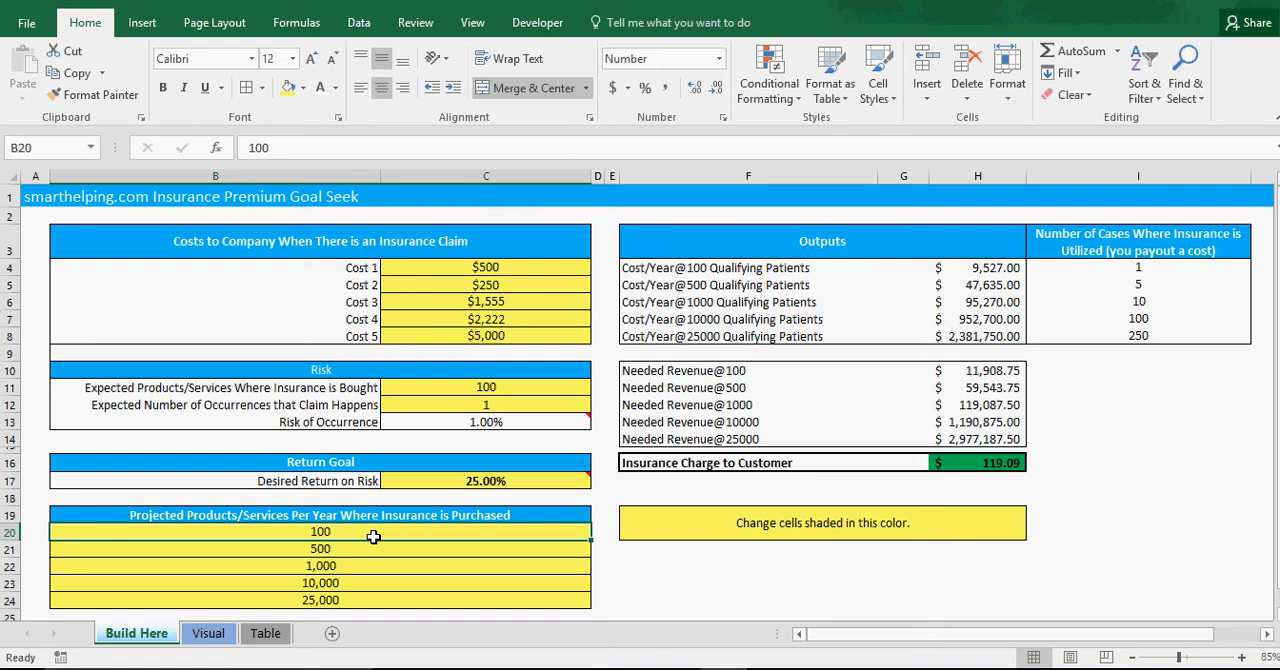
{"action": "left_click", "coordinate": [370, 551]}
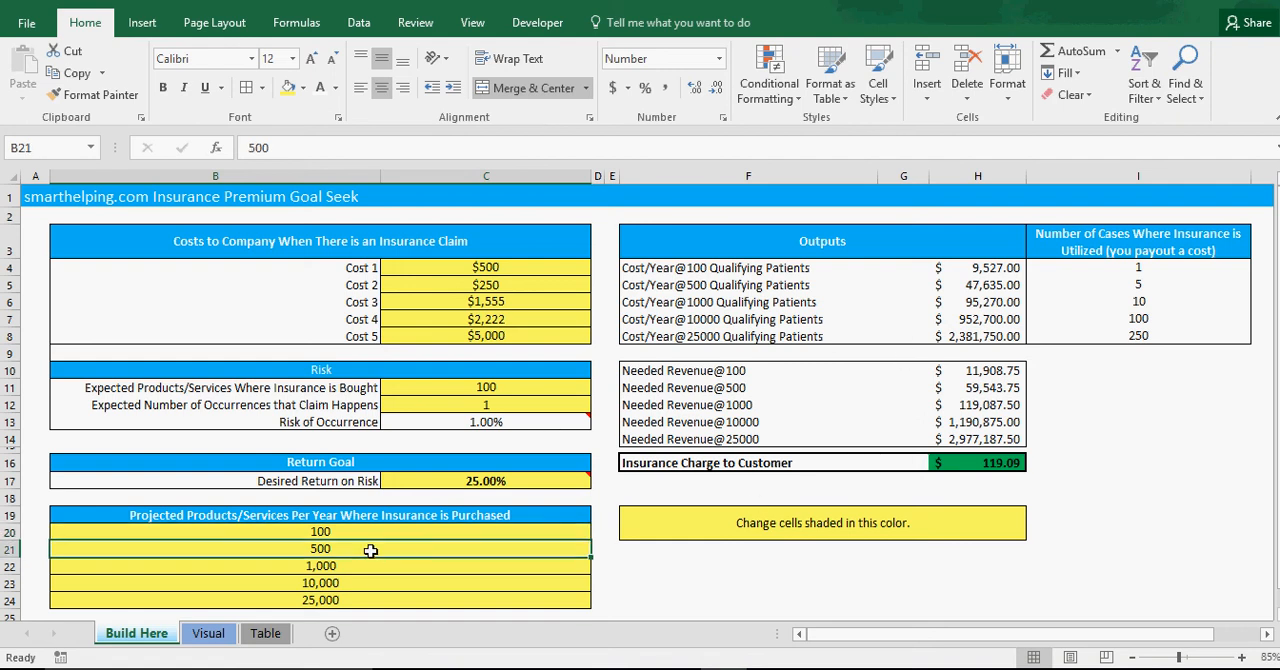
{"action": "left_click", "coordinate": [370, 533]}
{"action": "left_click", "coordinate": [370, 566]}
{"action": "left_click", "coordinate": [371, 583]}
{"action": "left_click", "coordinate": [376, 600]}
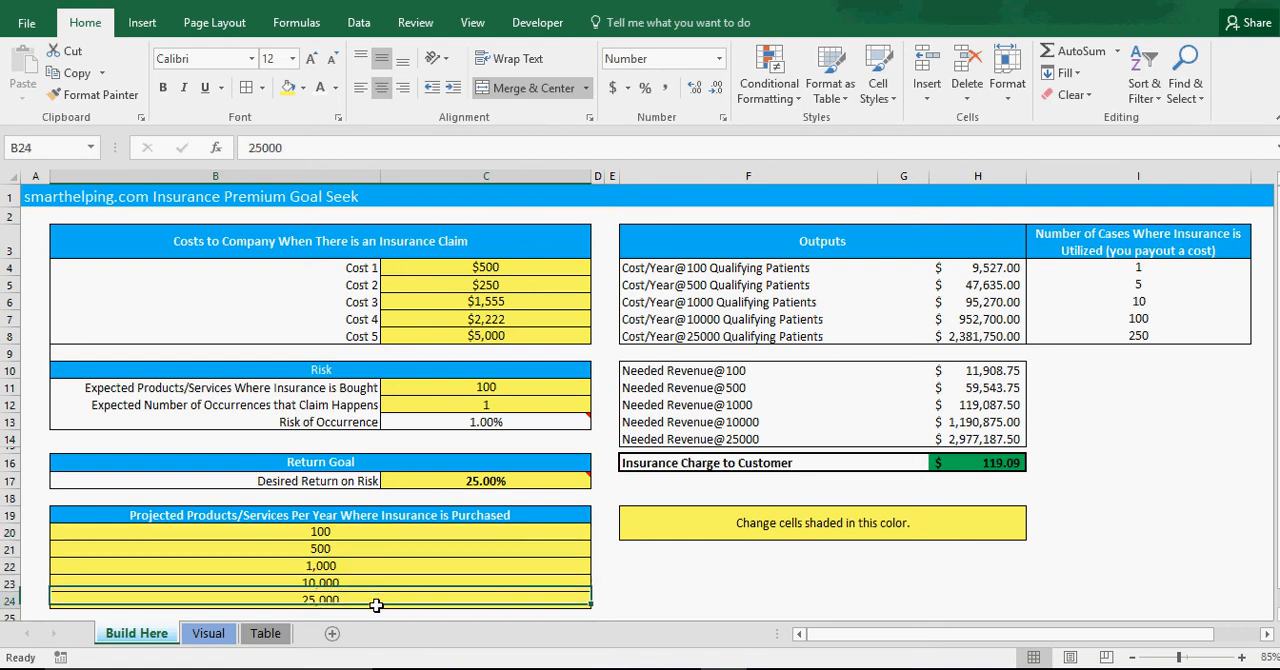
- Compare the projected yearly purchase volumes with the number of cases where insurance is utilized
{"action": "left_click", "coordinate": [377, 580]}
{"action": "left_click", "coordinate": [376, 563]}
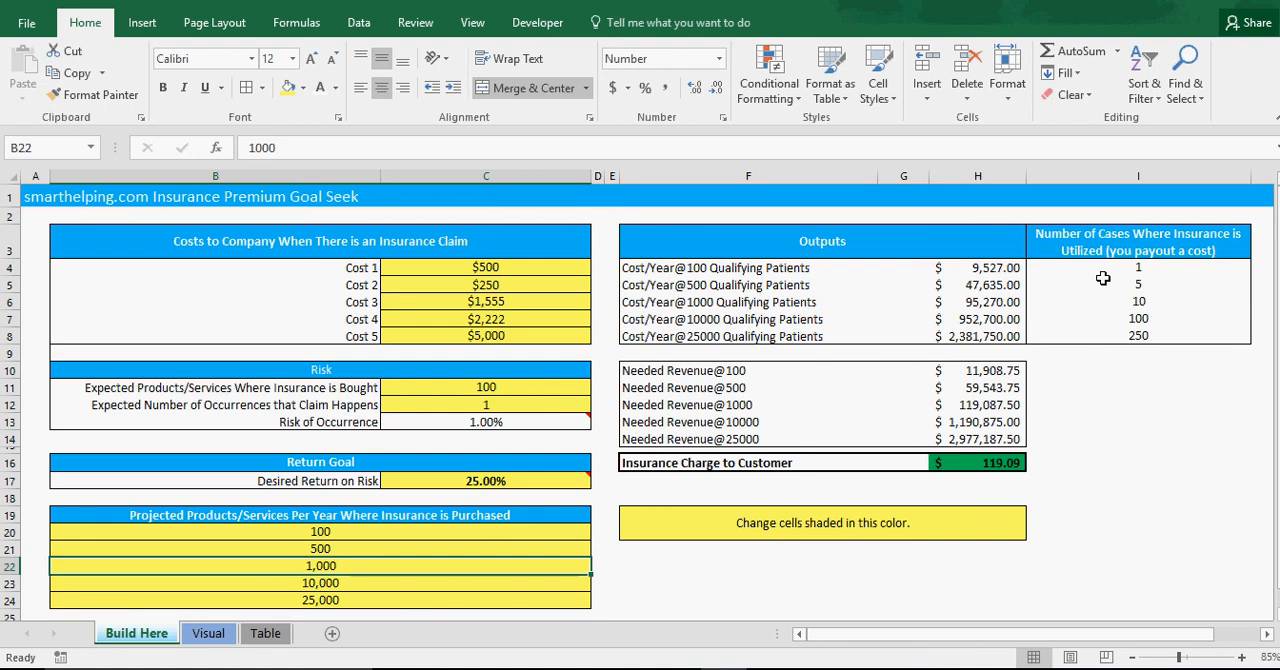
{"action": "left_click_drag", "start_coordinate": [1103, 278], "coordinate": [1120, 336]}
{"action": "left_click", "coordinate": [344, 553]}
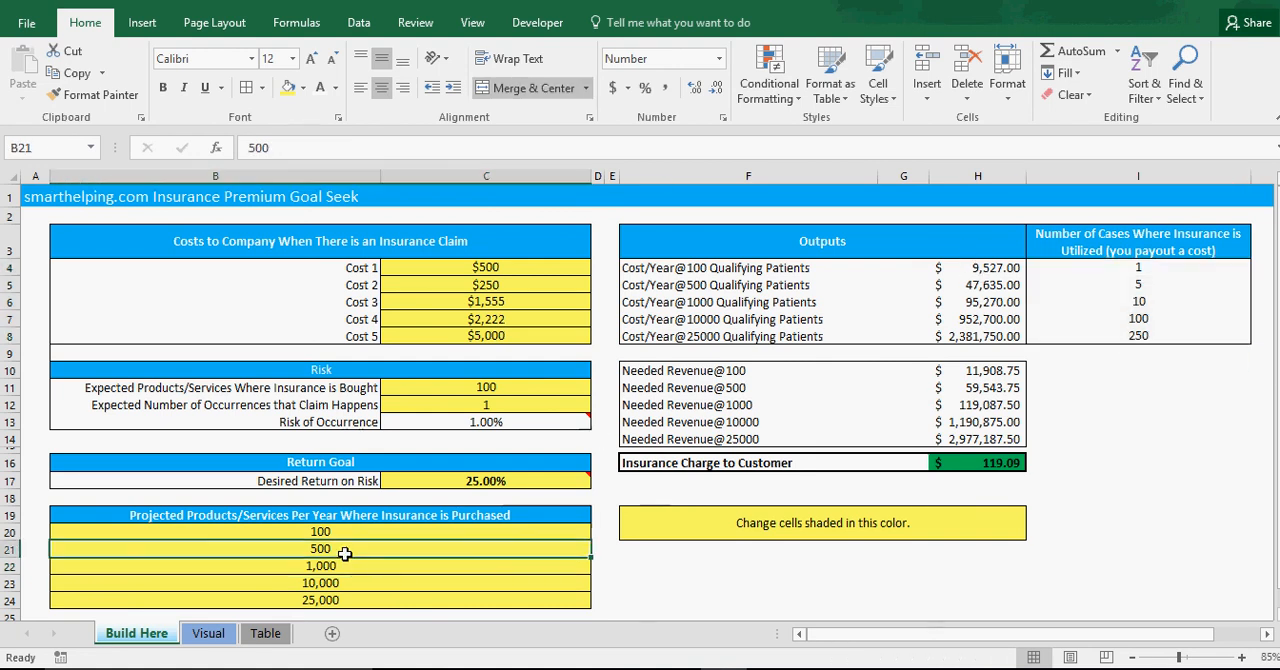
- Try a value of 1 for the third projected yearly purchase volume and undo the change
{"action": "left_click", "coordinate": [352, 566]}
{"action": "type", "text": "1"}
{"action": "key", "text": "Return"}
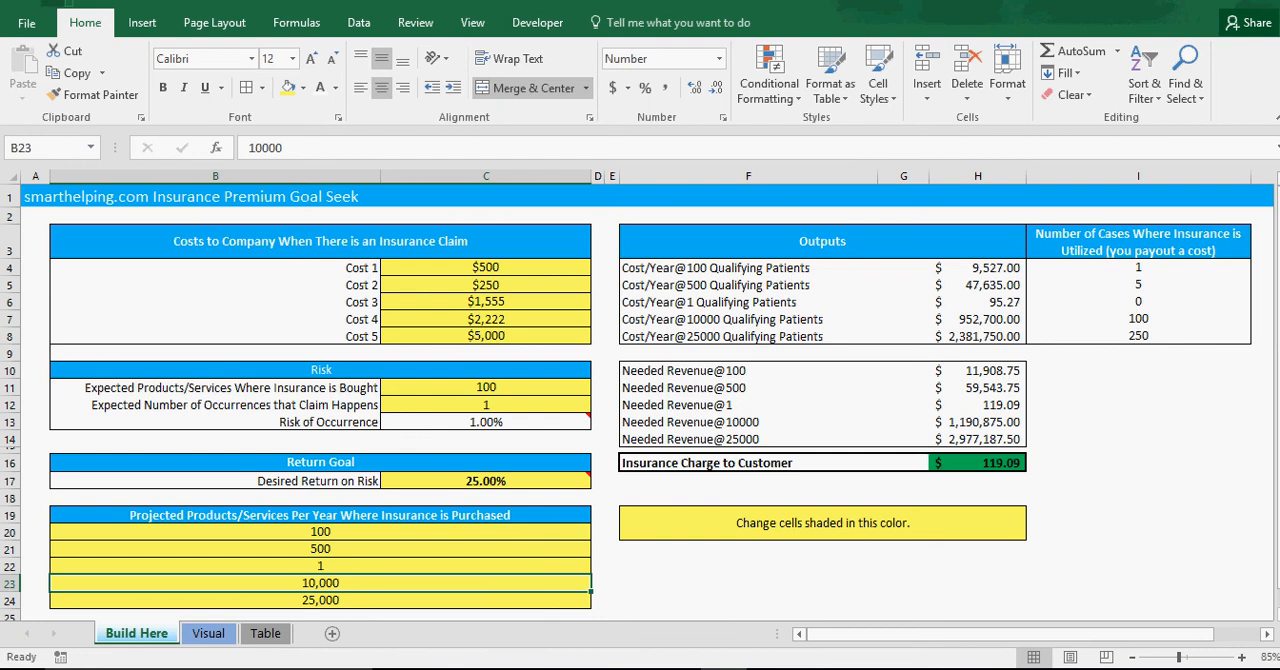
{"action": "left_click", "coordinate": [54, 3]}
- Check the insurance charge to the customer and compare it with the Visual sheet's chart of required charge by desired return
{"action": "left_click", "coordinate": [969, 457]}
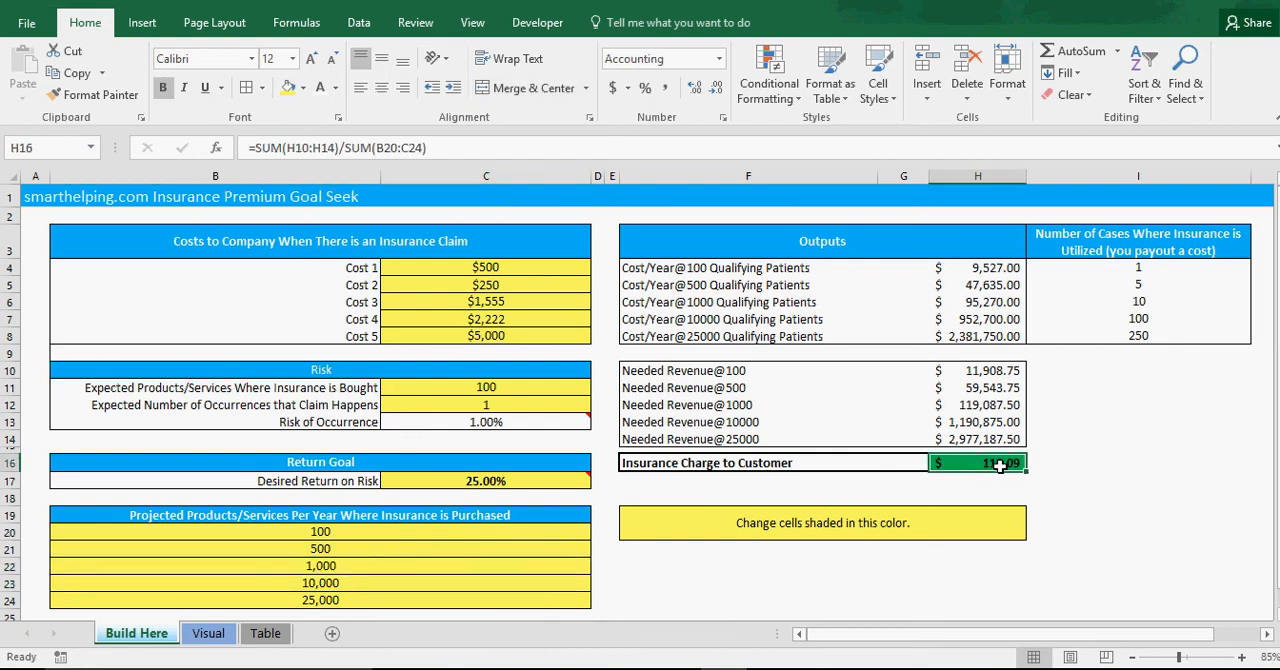
{"action": "left_click", "coordinate": [1157, 462]}
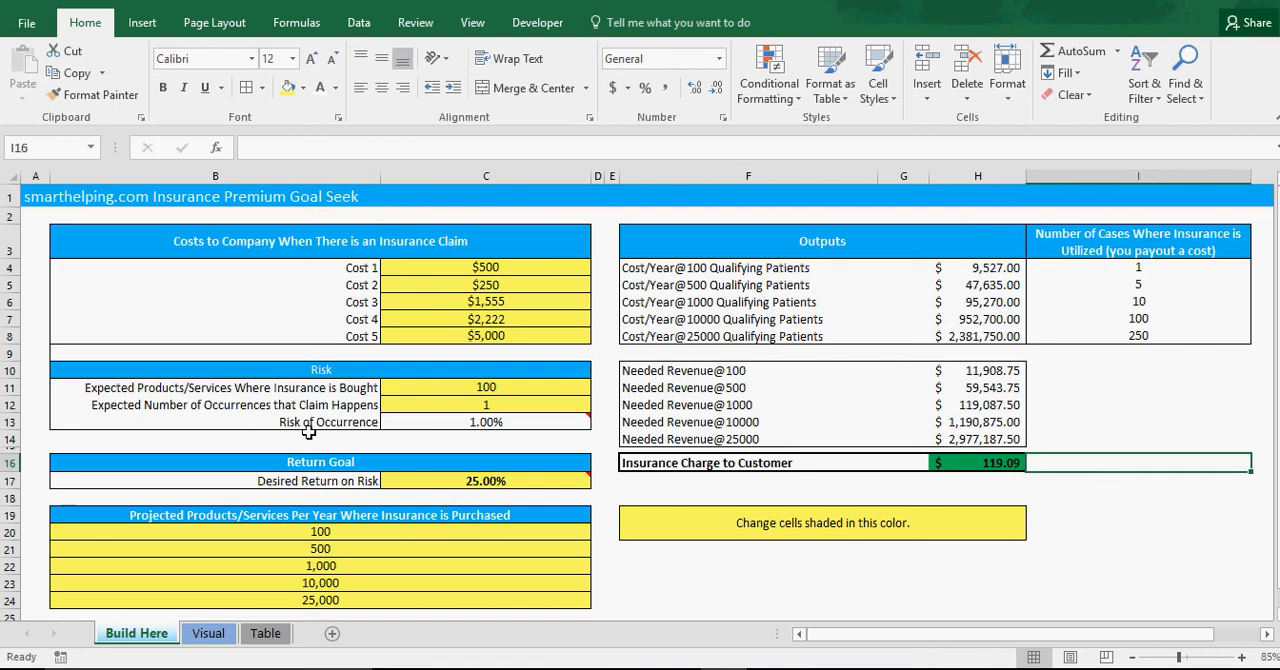
{"action": "left_click", "coordinate": [212, 633]}
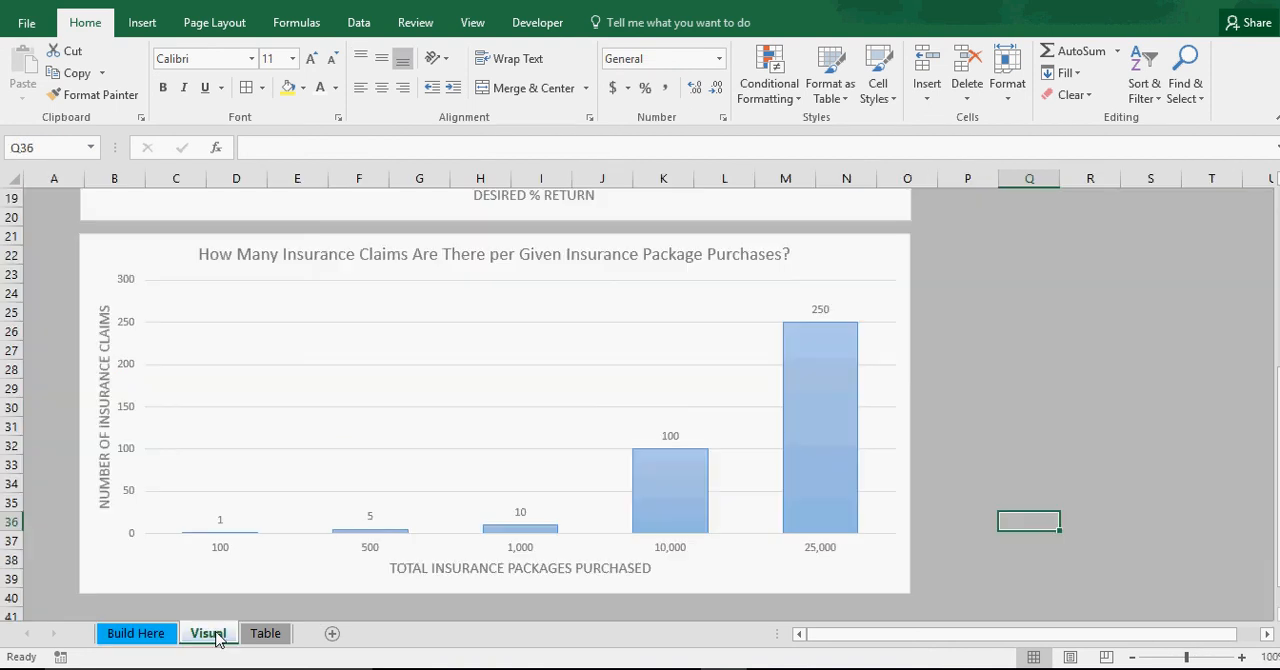
{"action": "scroll", "coordinate": [484, 443], "scroll_direction": "up", "scroll_amount": 8}
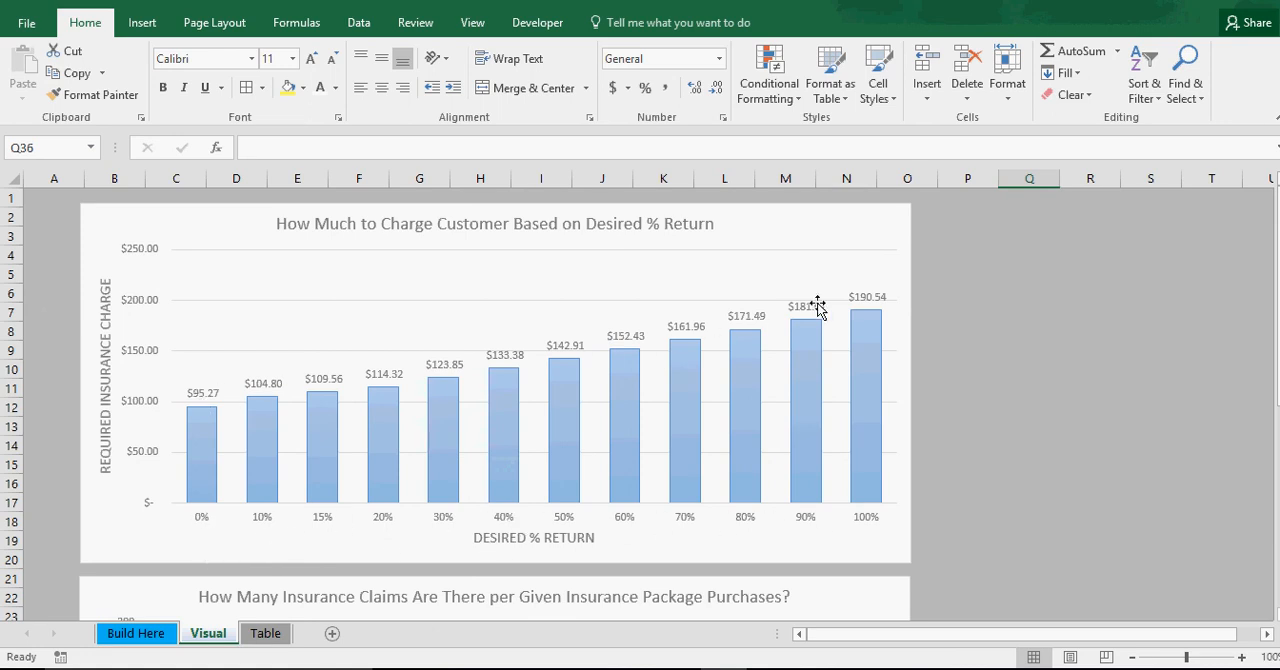
{"action": "left_click", "coordinate": [150, 634]}
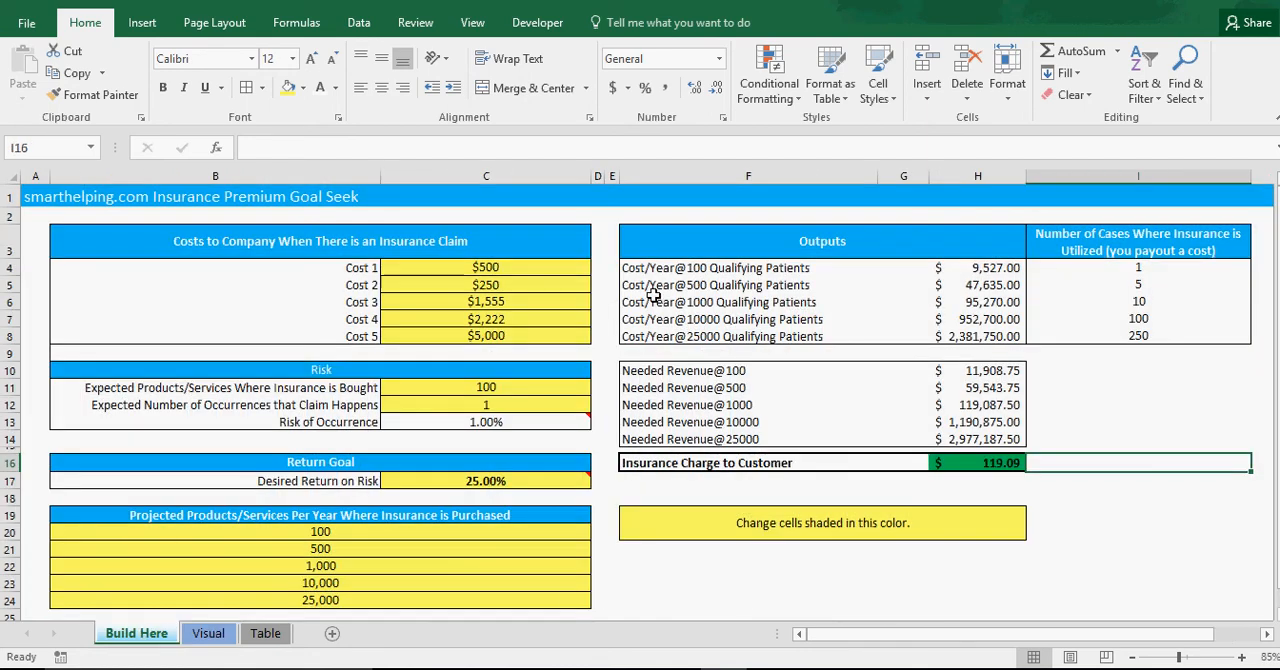
{"action": "left_click", "coordinate": [208, 633]}
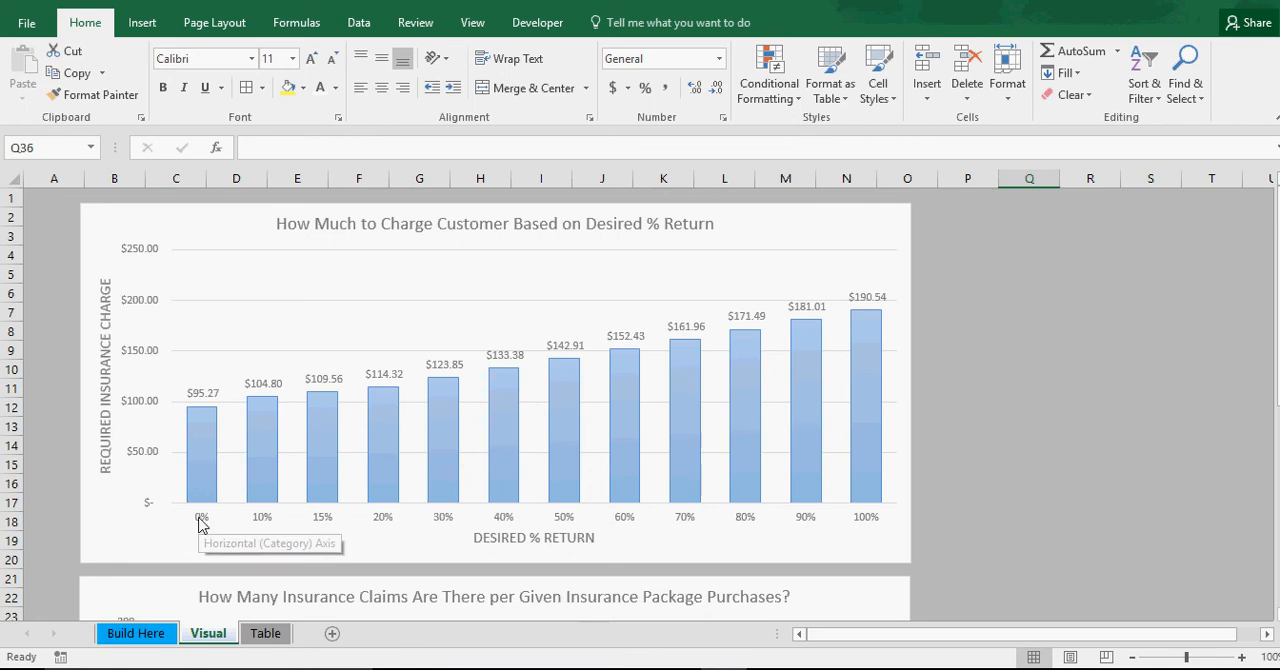
{"action": "left_click", "coordinate": [136, 633]}
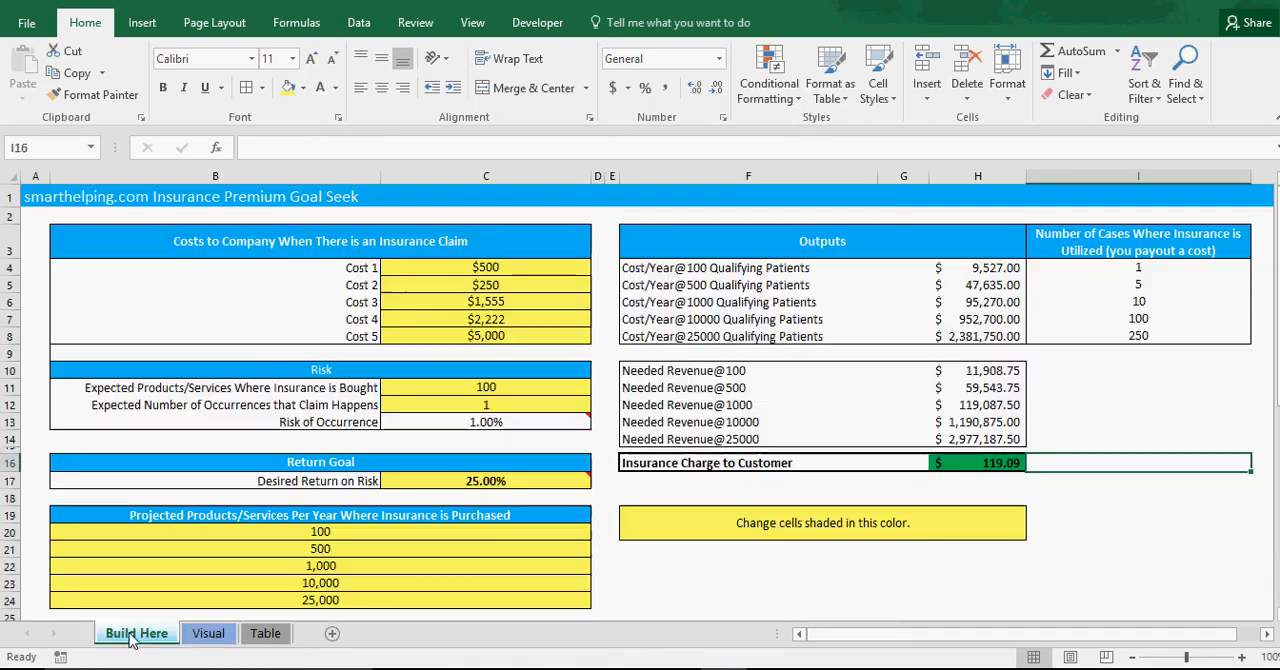
- Overwrite the risk of occurrence with 5% and review the required charge and insurance claims charts on the Visual sheet
{"action": "left_click", "coordinate": [490, 424]}
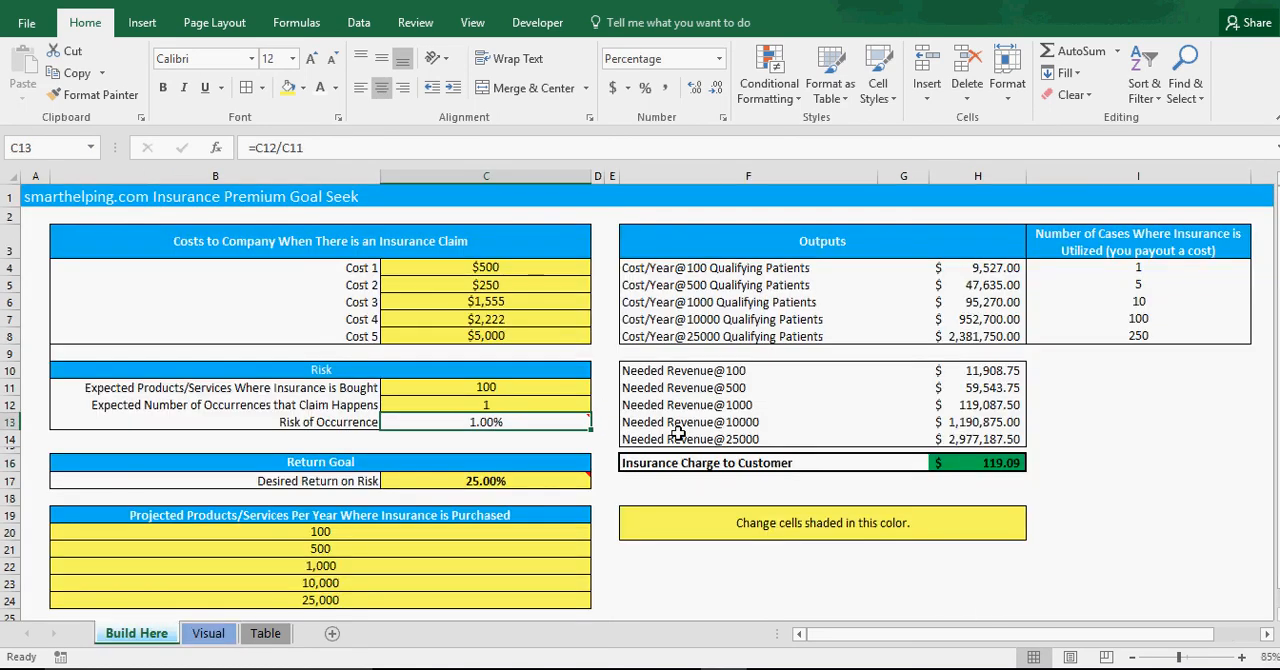
{"action": "type", "text": "5"}
{"action": "key", "text": "Return"}
{"action": "left_click", "coordinate": [222, 635]}
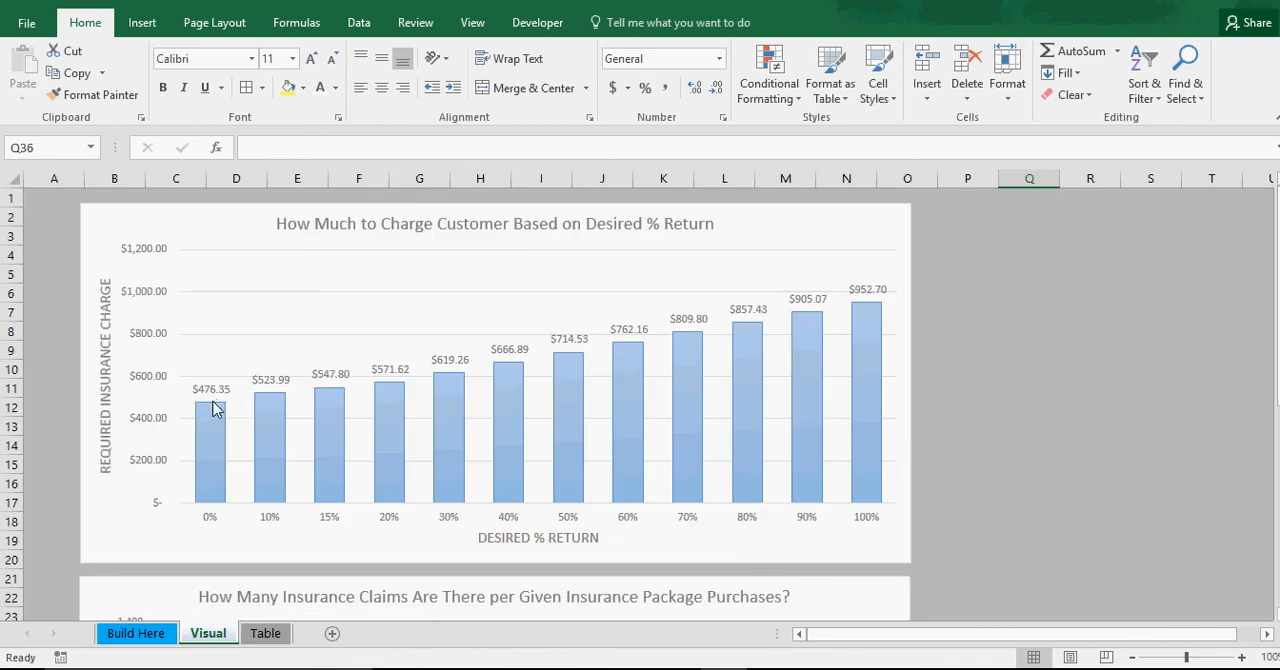
{"action": "scroll", "coordinate": [385, 540], "scroll_direction": "down", "scroll_amount": 1}
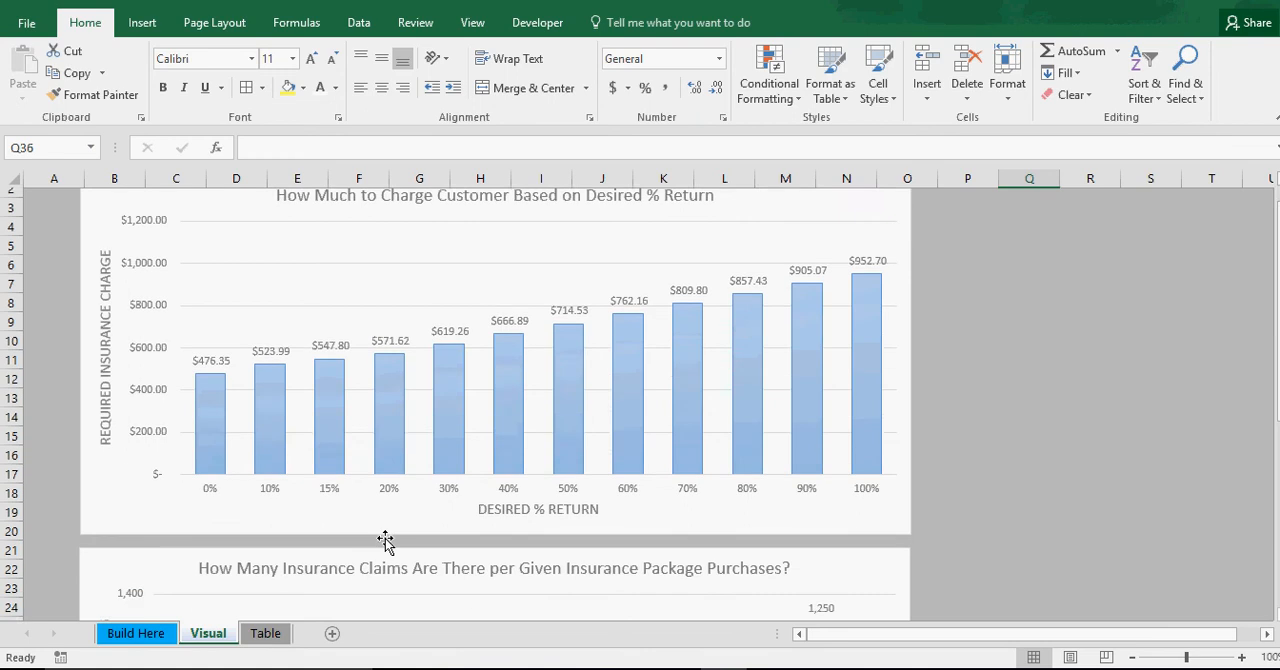
{"action": "scroll", "coordinate": [385, 540], "scroll_direction": "down", "scroll_amount": 3}
{"action": "scroll", "coordinate": [385, 540], "scroll_direction": "down", "scroll_amount": 5}
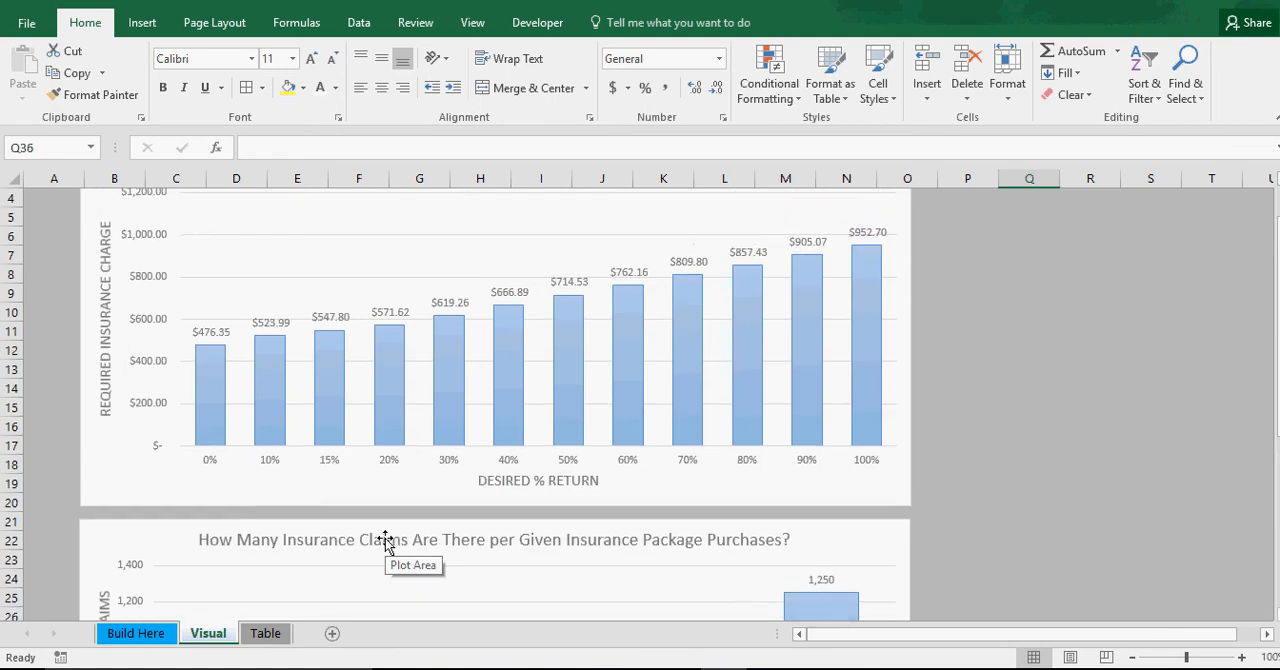
{"action": "scroll", "coordinate": [385, 540], "scroll_direction": "up", "scroll_amount": 1}
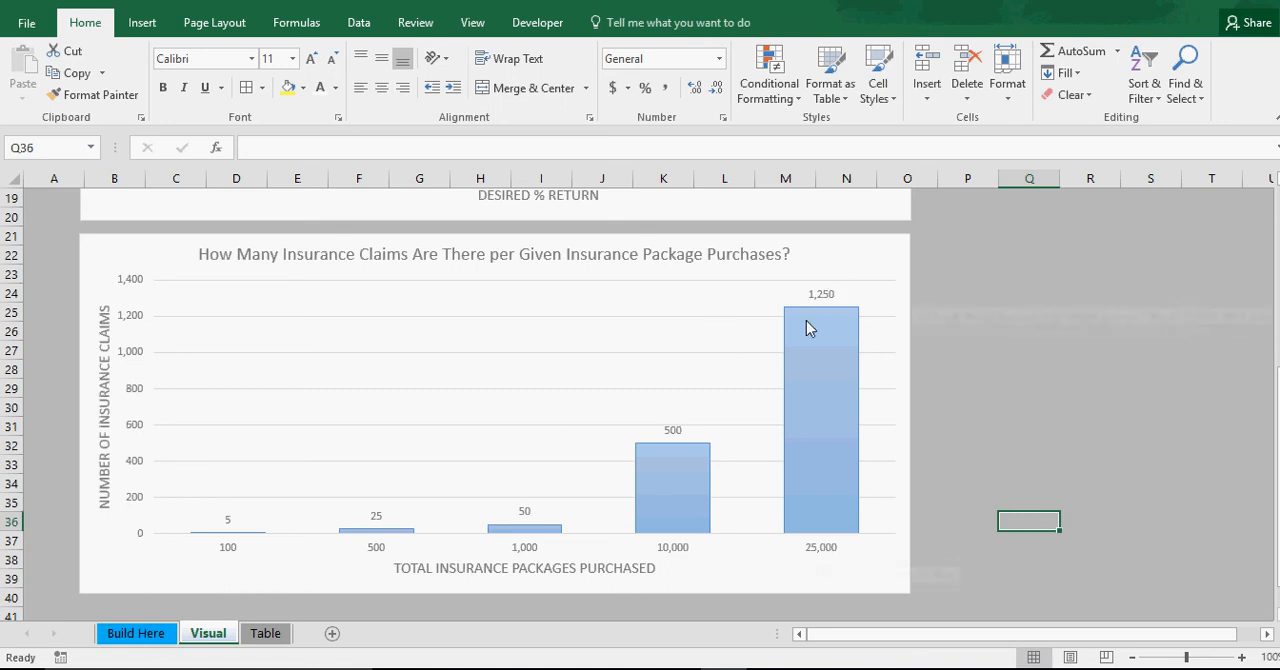
- Set the expected number of occurrences that a claim happens to 5 and check the insurance claims chart
{"action": "left_click", "coordinate": [141, 632]}
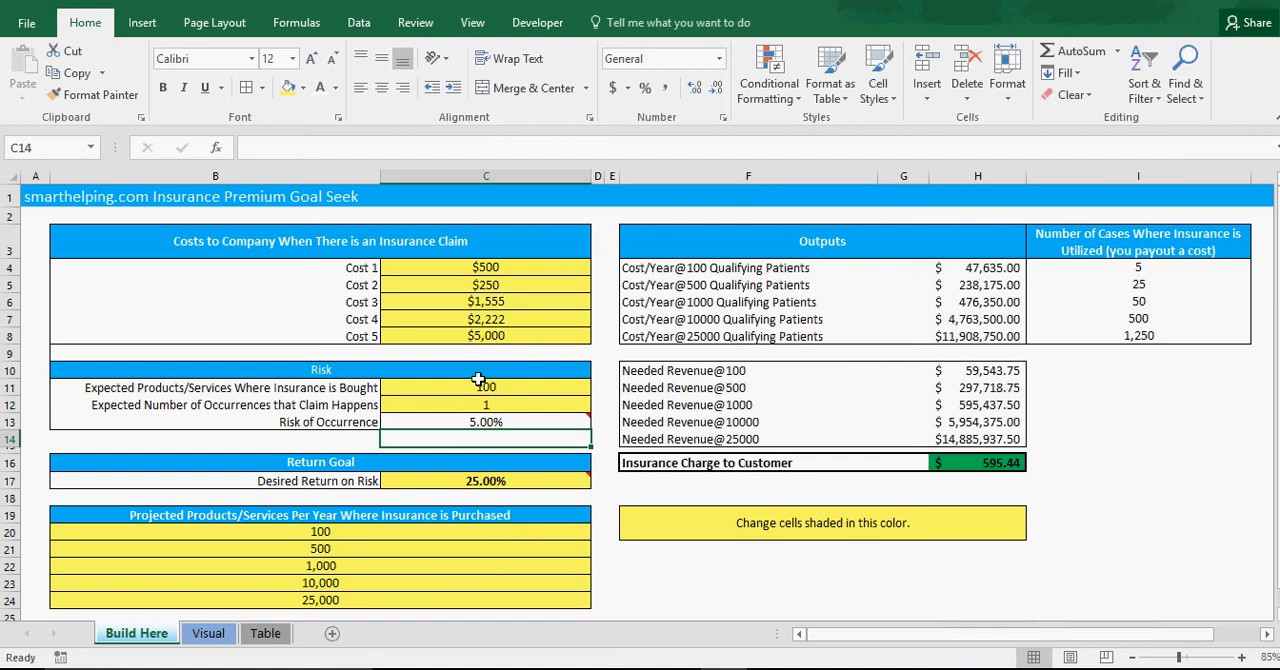
{"action": "left_click", "coordinate": [550, 404]}
{"action": "type", "text": "5"}
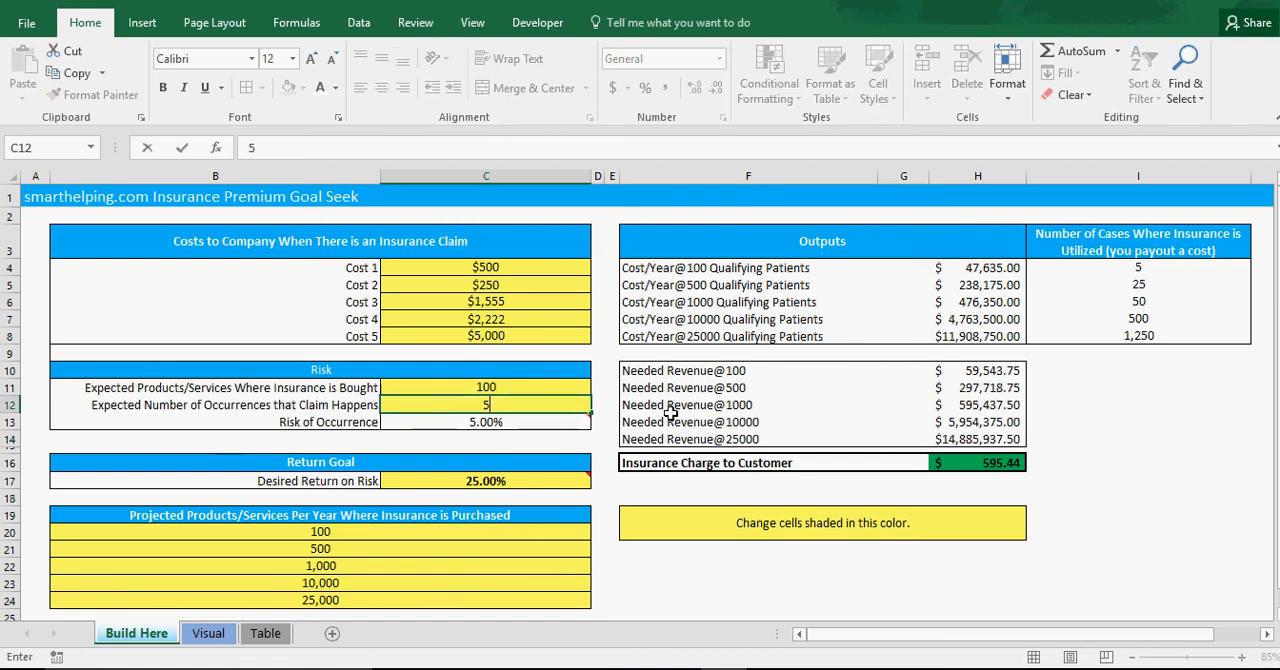
{"action": "key", "text": "Return"}
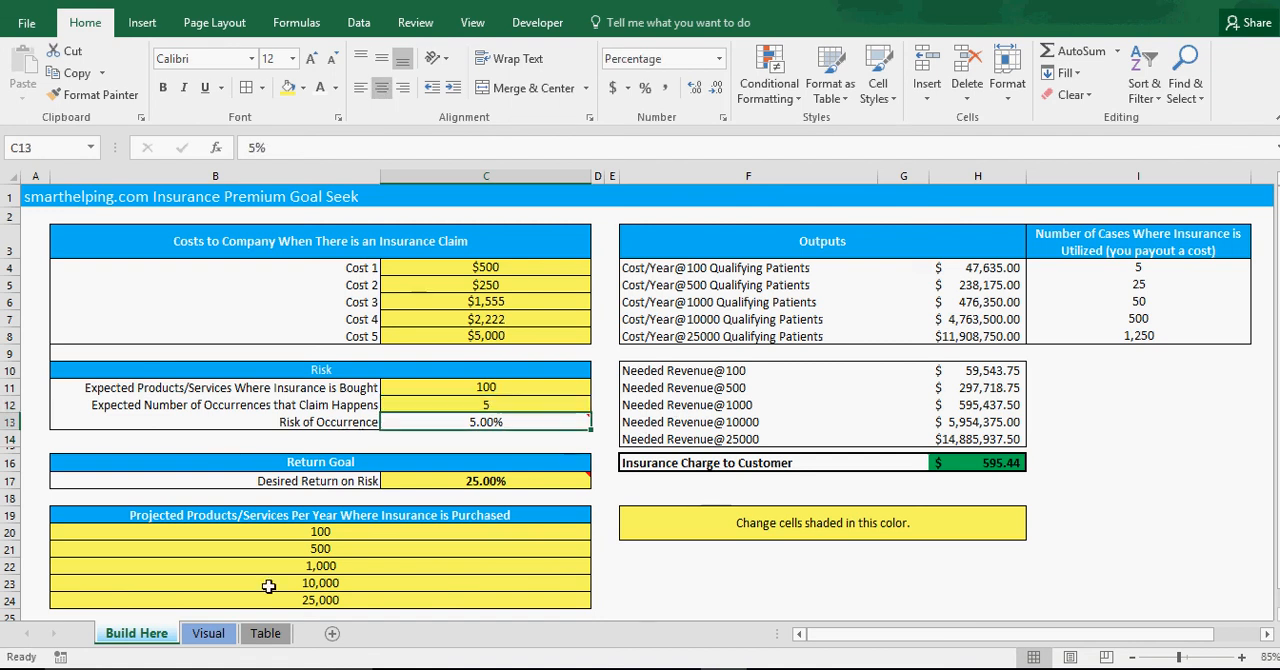
{"action": "left_click", "coordinate": [210, 633]}
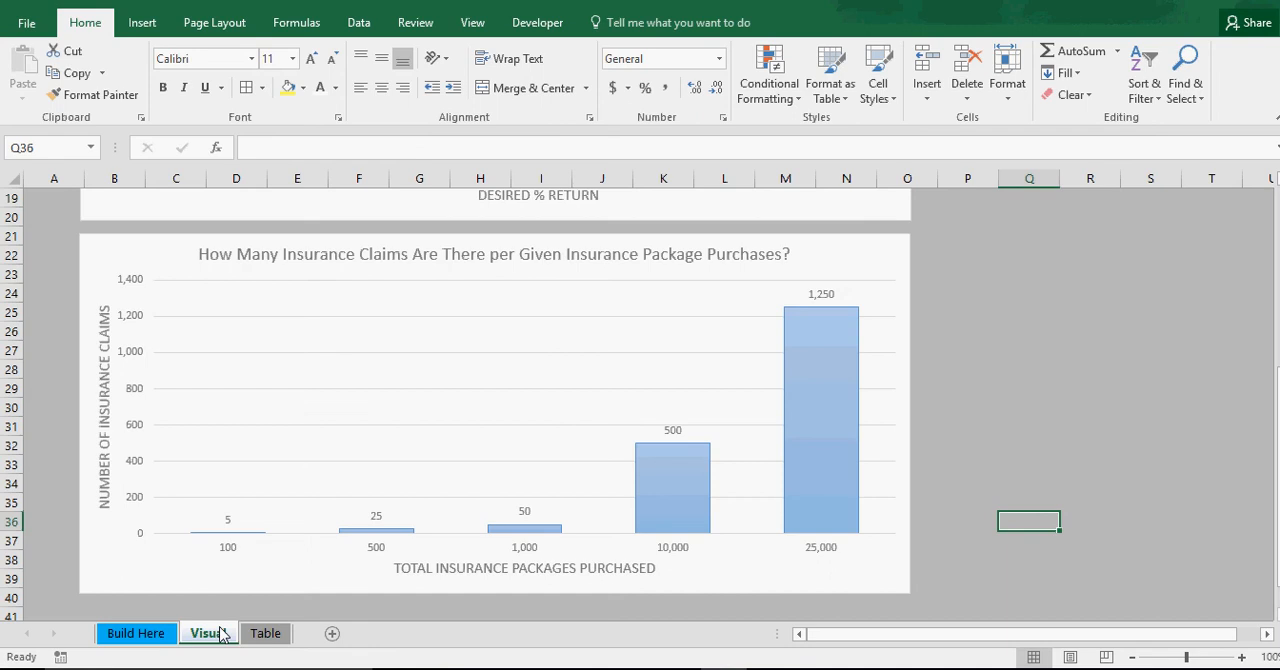
- Set the expected number of occurrences that a claim happens to 10 on the Build Here sheet
{"action": "left_click", "coordinate": [140, 633]}
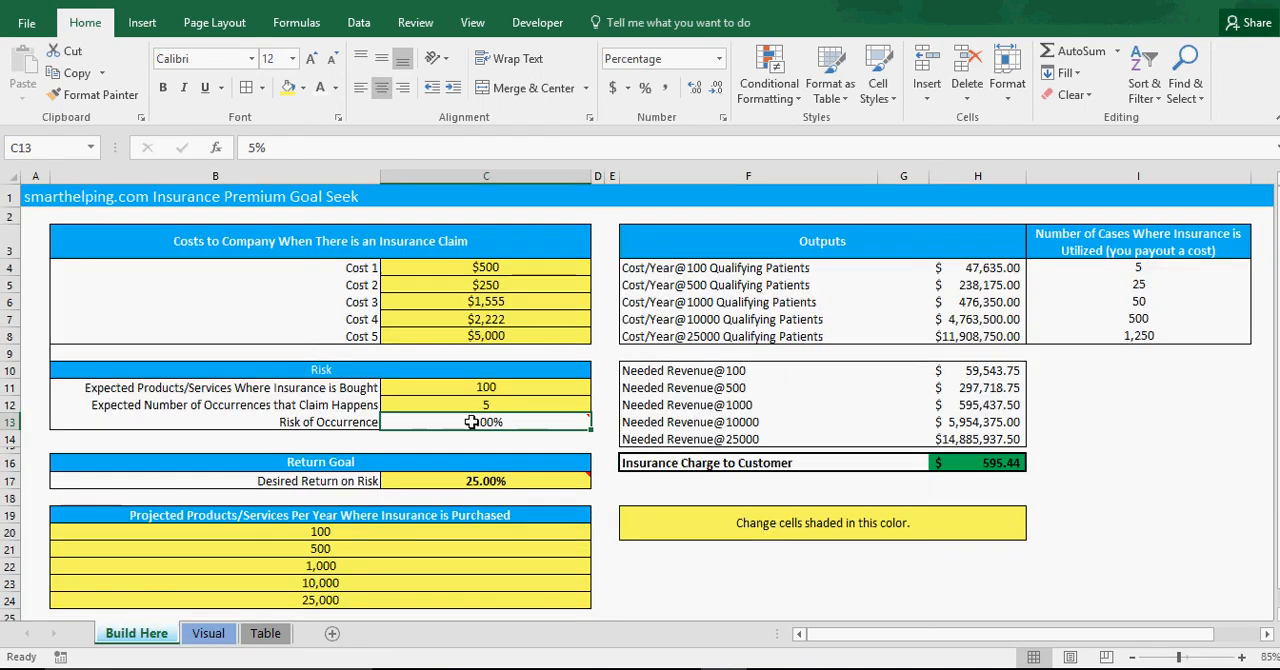
{"action": "left_click", "coordinate": [509, 404]}
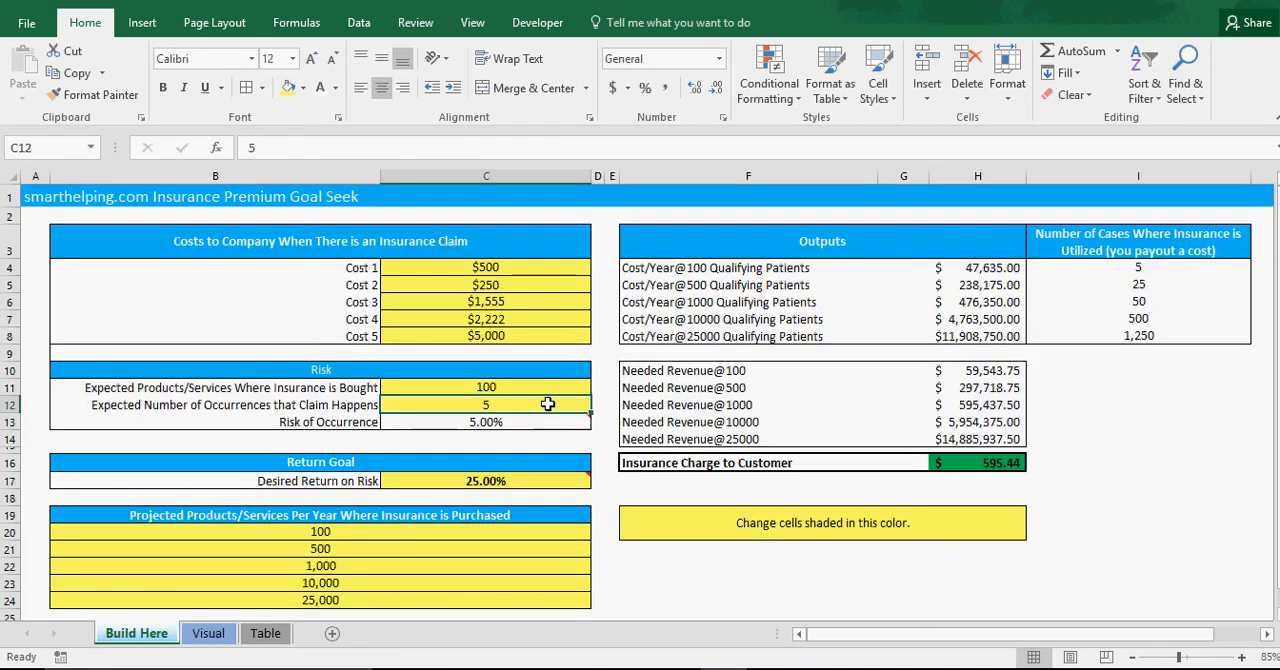
{"action": "type", "text": "10"}
{"action": "key", "text": "Return"}
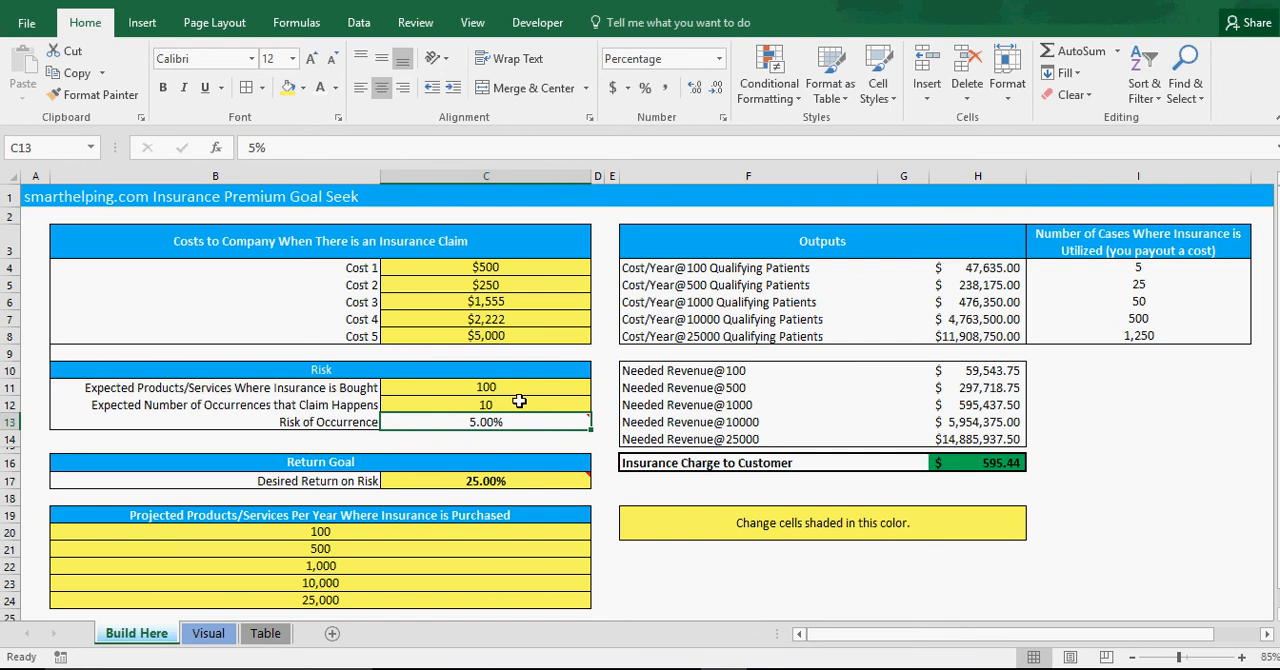
{"action": "left_click", "coordinate": [519, 401]}
{"action": "double_click", "coordinate": [519, 401]}
{"action": "key", "text": "Return"}
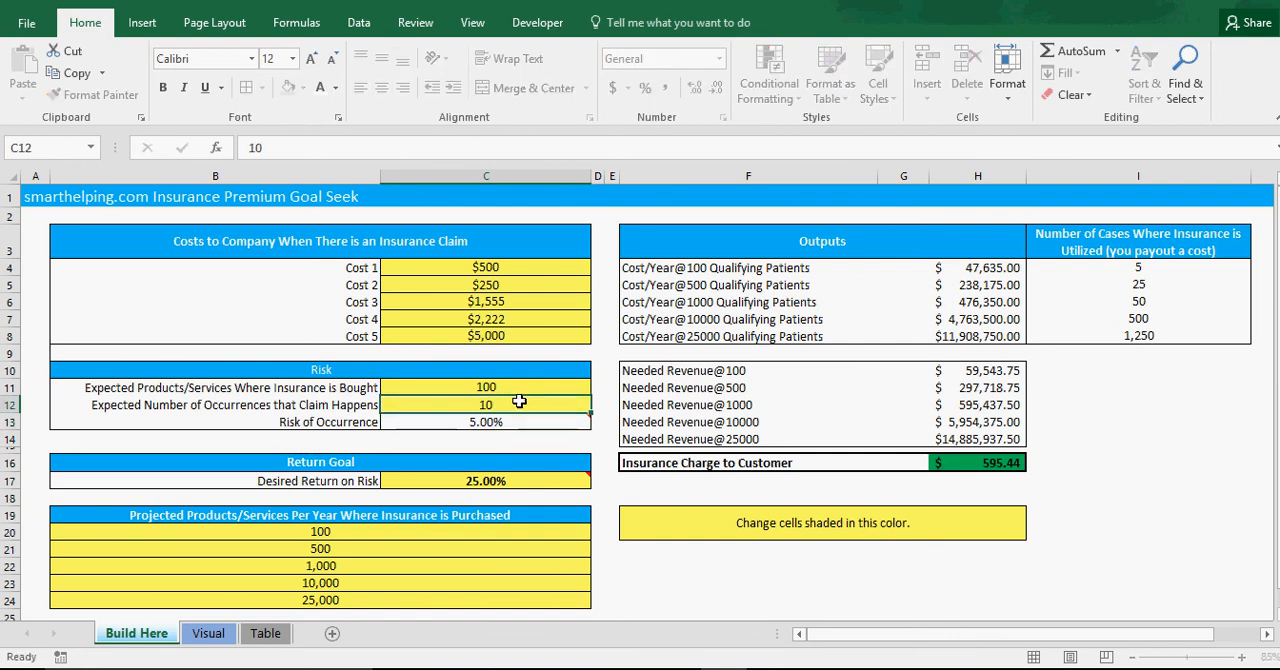
- Change the expected number of claim occurrences back to 5
{"action": "left_click", "coordinate": [519, 401]}
{"action": "type", "text": "5"}
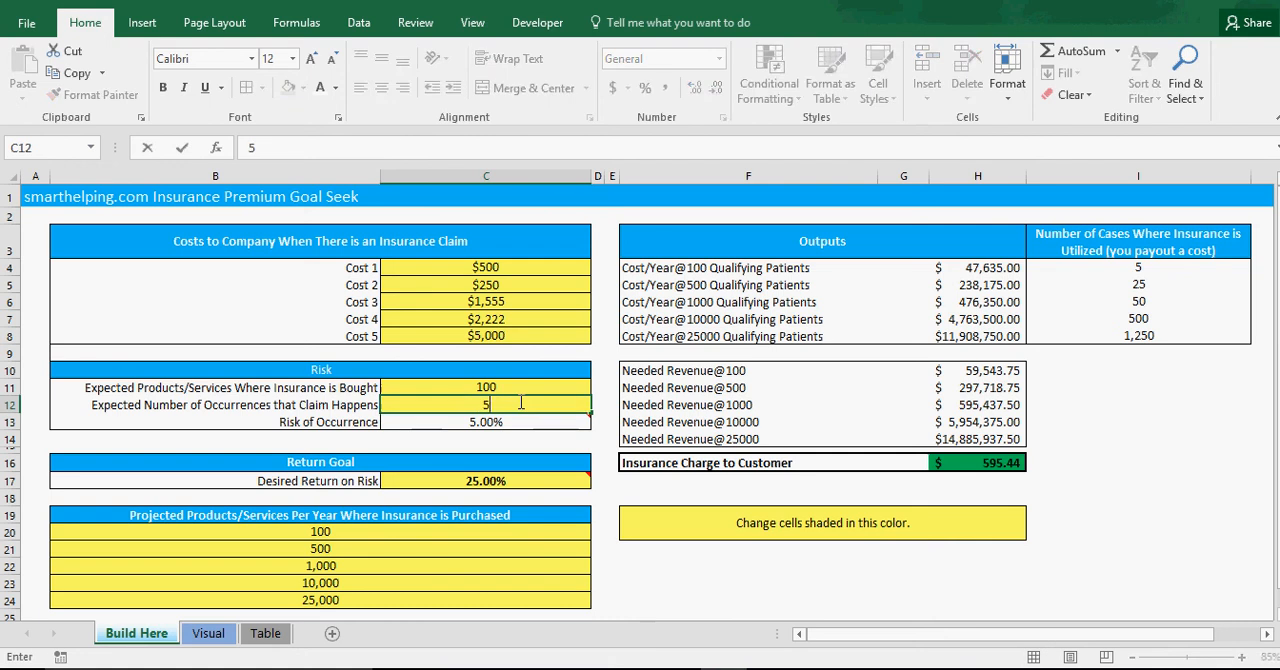
{"action": "key", "text": "Return"}
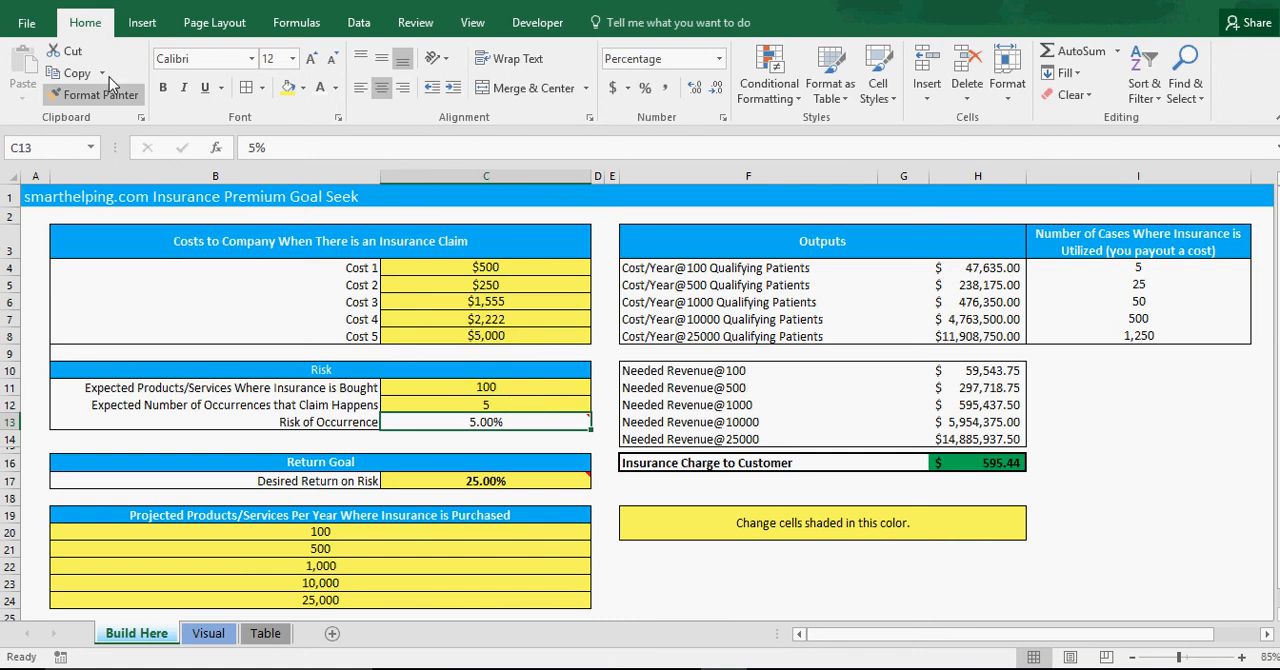
- Undo the recent risk edits to restore the risk of occurrence formula =C12/C11 and 1 expected claim occurrence
{"action": "key", "text": "ctrl+z"}
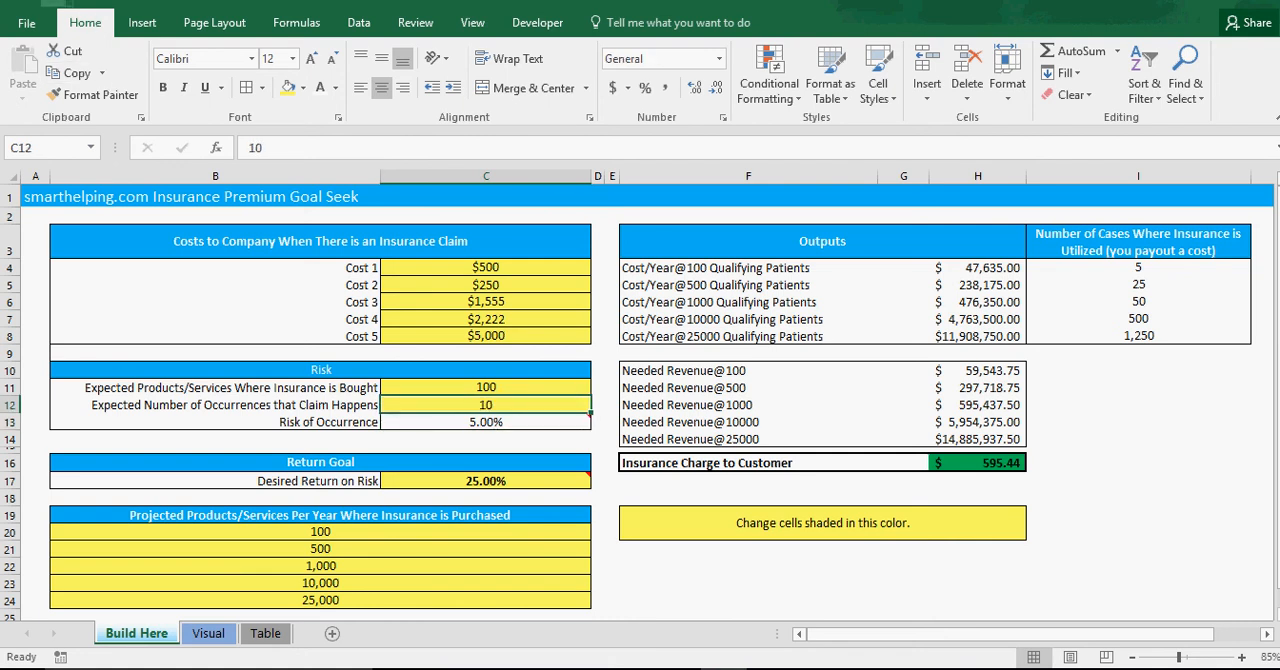
{"action": "key", "text": "ctrl+y"}
{"action": "key", "text": "Return"}
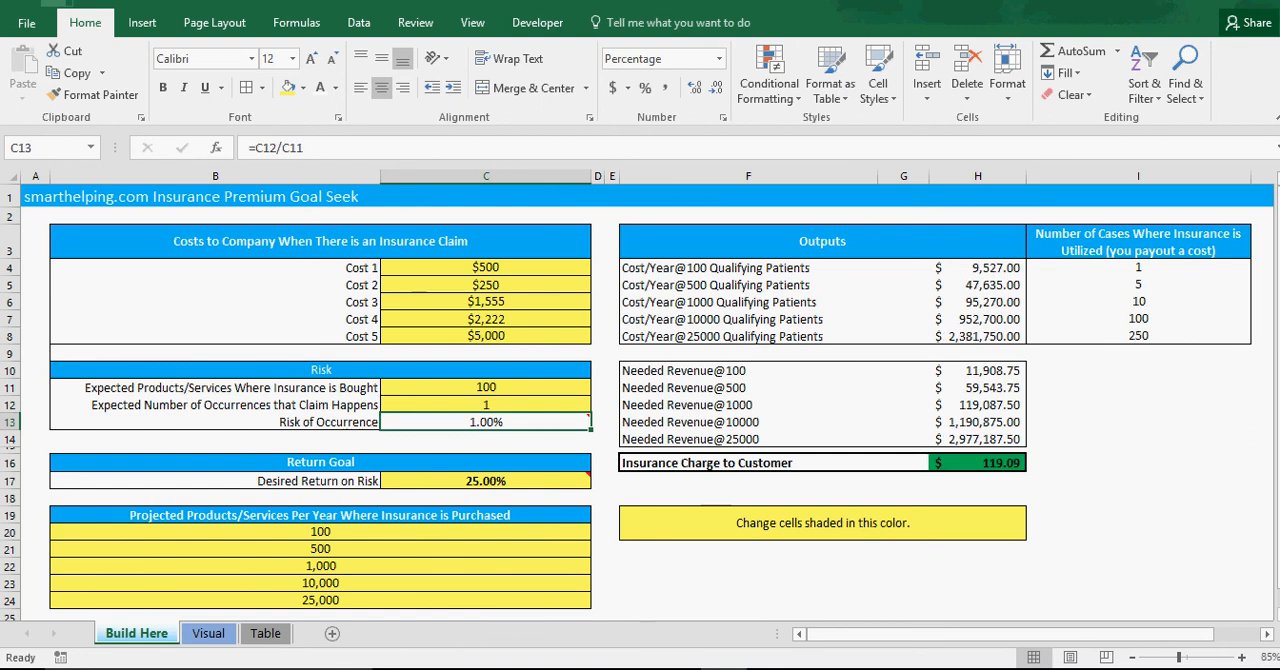
- With the risk formula in place, set the expected number of claim occurrences to 5 and view the insurance claims chart
{"action": "left_click", "coordinate": [545, 400]}
{"action": "type", "text": "5"}
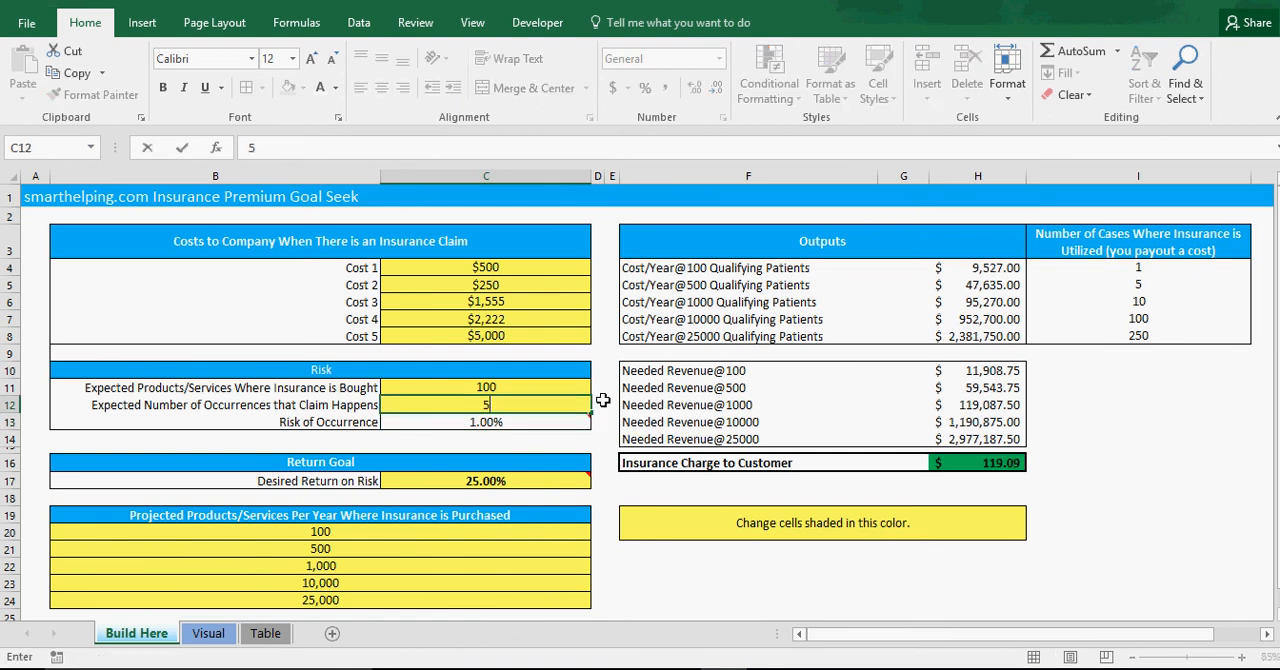
{"action": "key", "text": "Return"}
{"action": "left_click", "coordinate": [517, 398]}
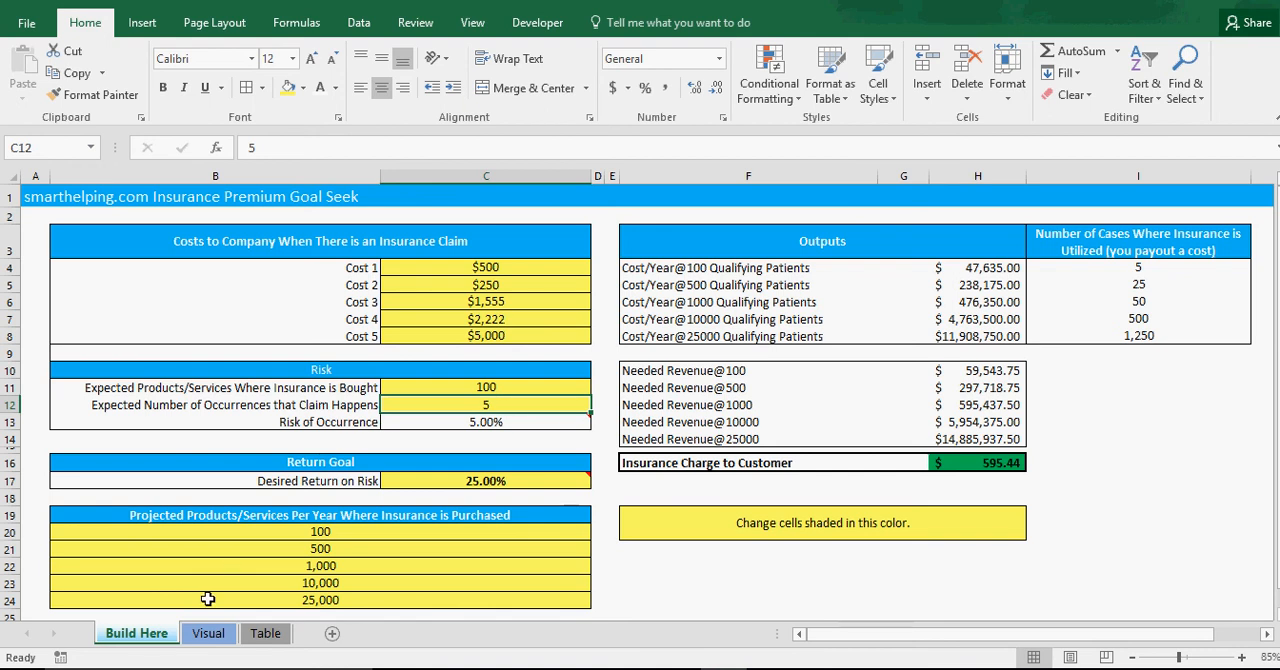
{"action": "left_click", "coordinate": [208, 634]}
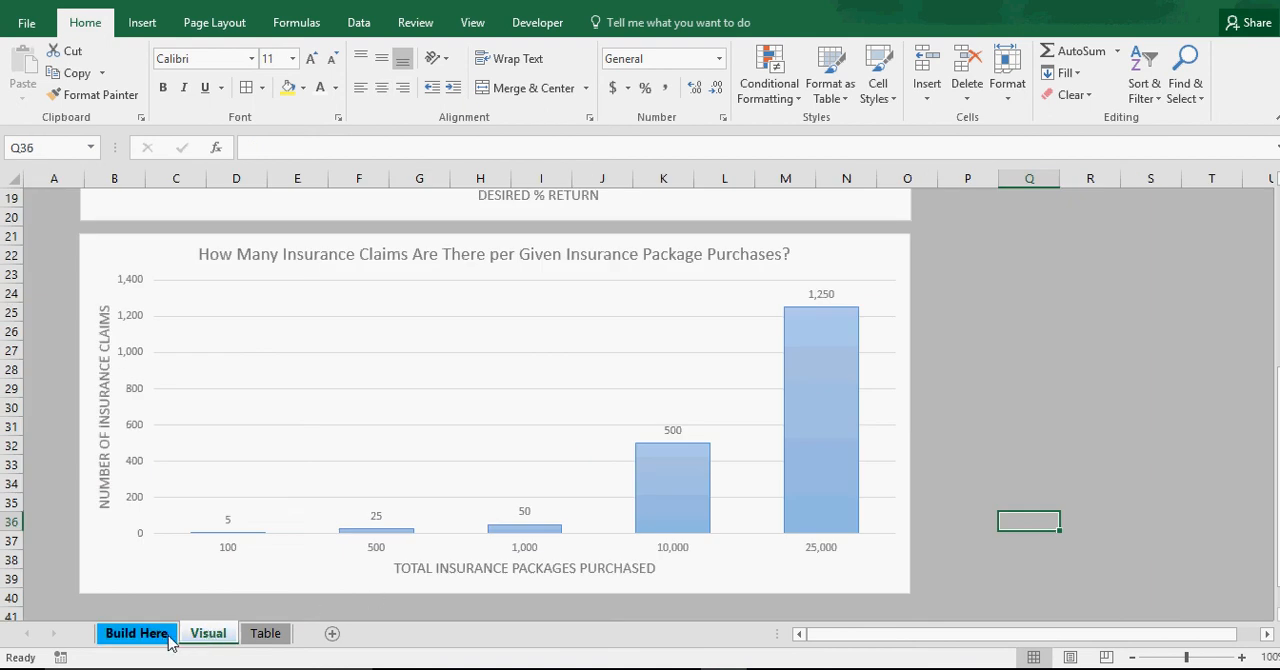
- Set the expected number of occurrences that a claim happens to 10 per 100 products/services
{"action": "left_click", "coordinate": [136, 633]}
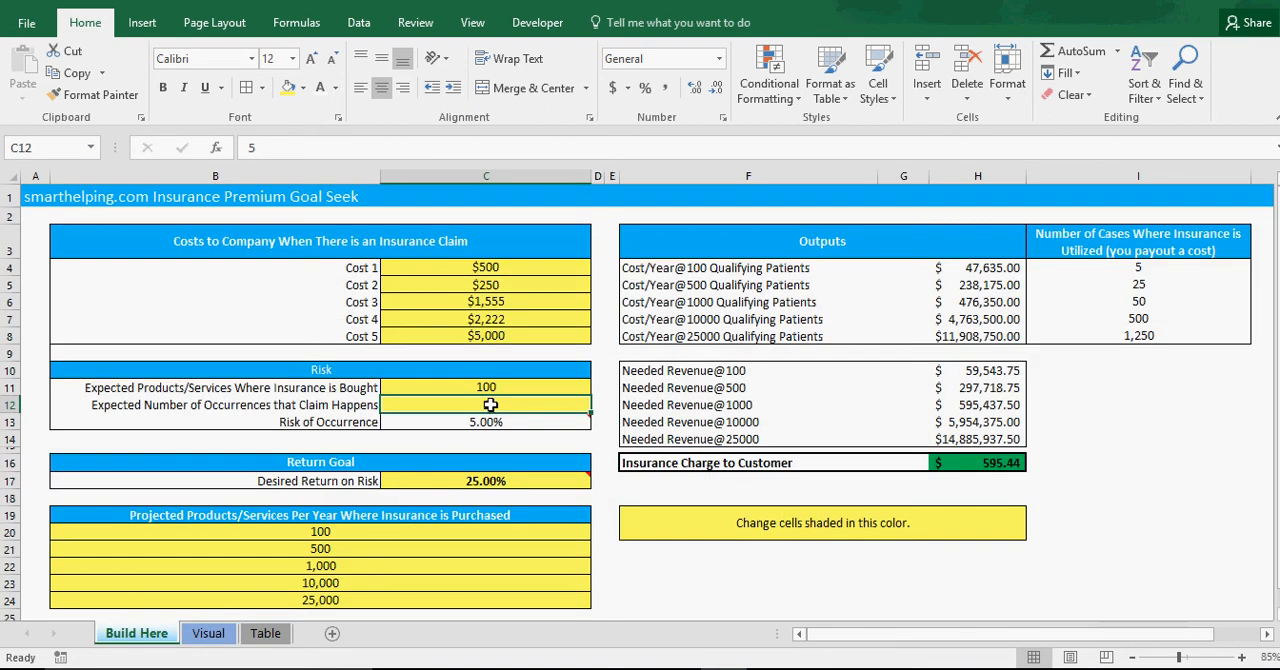
{"action": "type", "text": "10"}
{"action": "key", "text": "Return"}
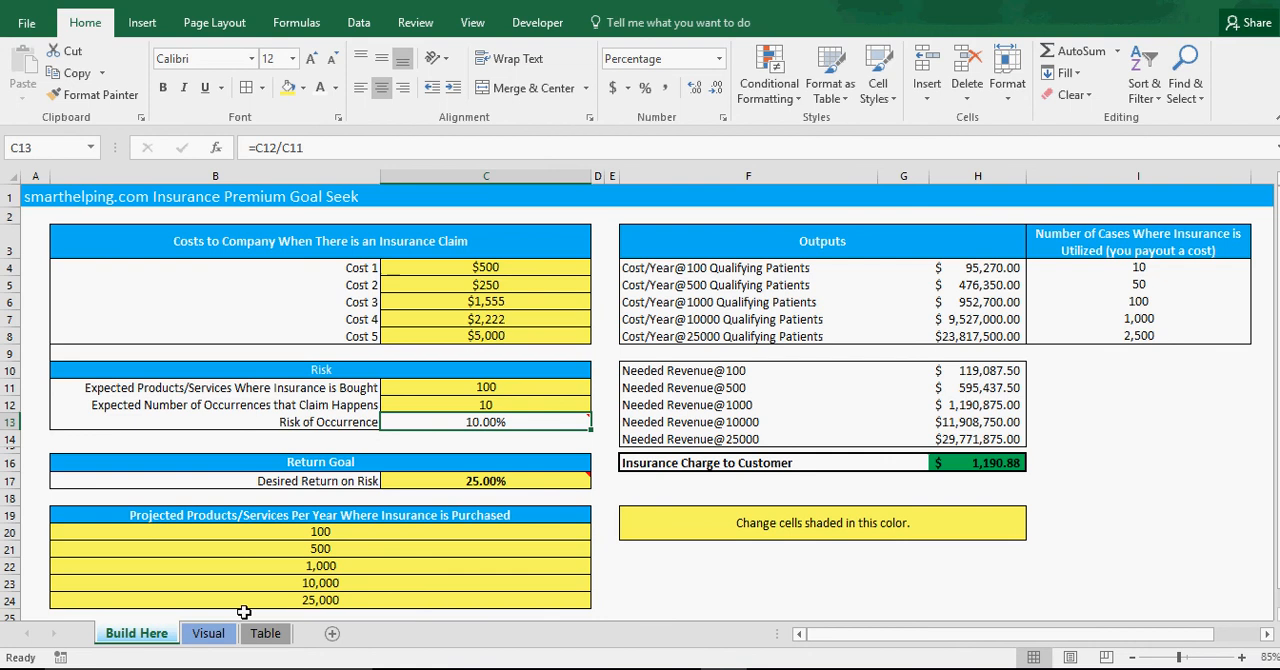
- Review the insurance claims and required charge charts, and open the Table sheet of revenues and charges by desired return
{"action": "left_click", "coordinate": [210, 633]}
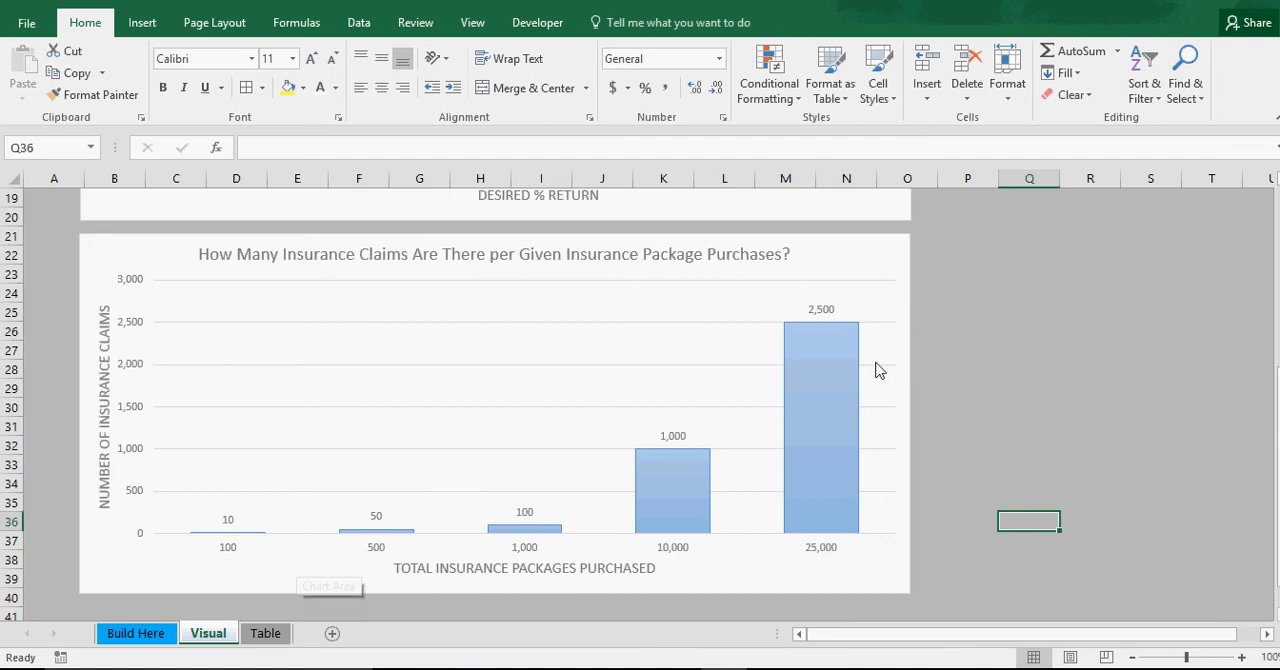
{"action": "scroll", "coordinate": [586, 455], "scroll_direction": "up", "scroll_amount": 6}
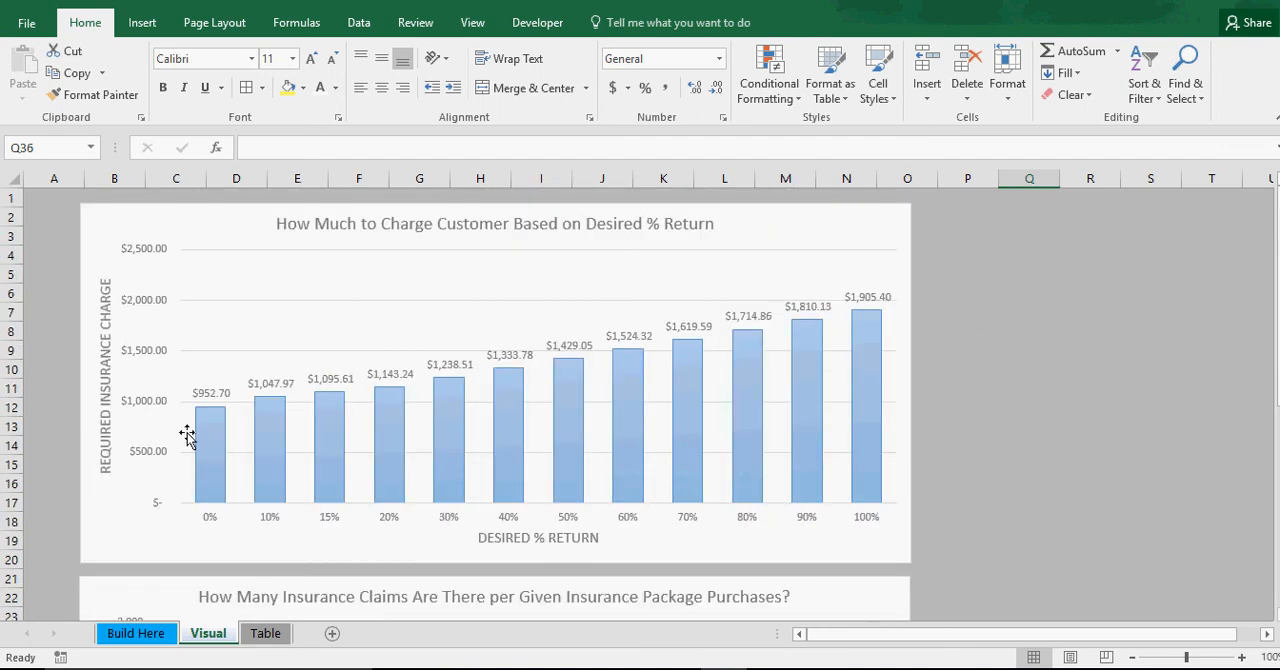
{"action": "left_click", "coordinate": [265, 633]}
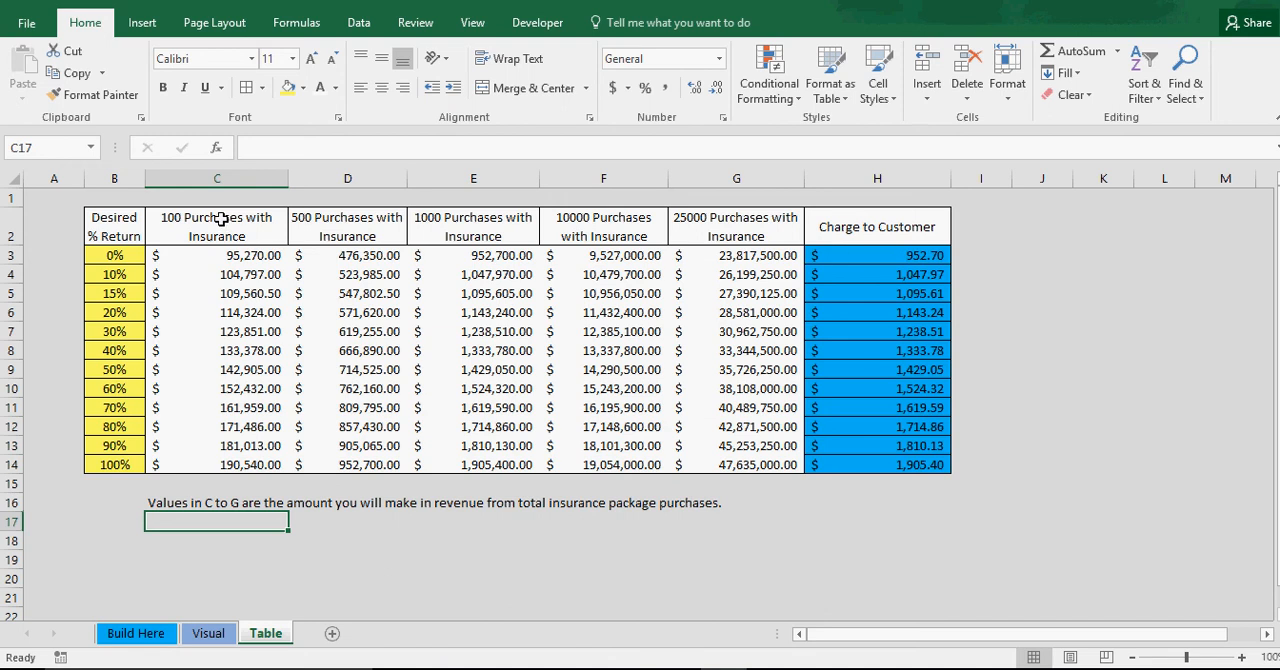
- Examine the Desired % Return values from 0% to 100% in the revenue table
{"action": "left_click_drag", "start_coordinate": [118, 253], "coordinate": [114, 388]}
{"action": "left_click", "coordinate": [116, 276]}
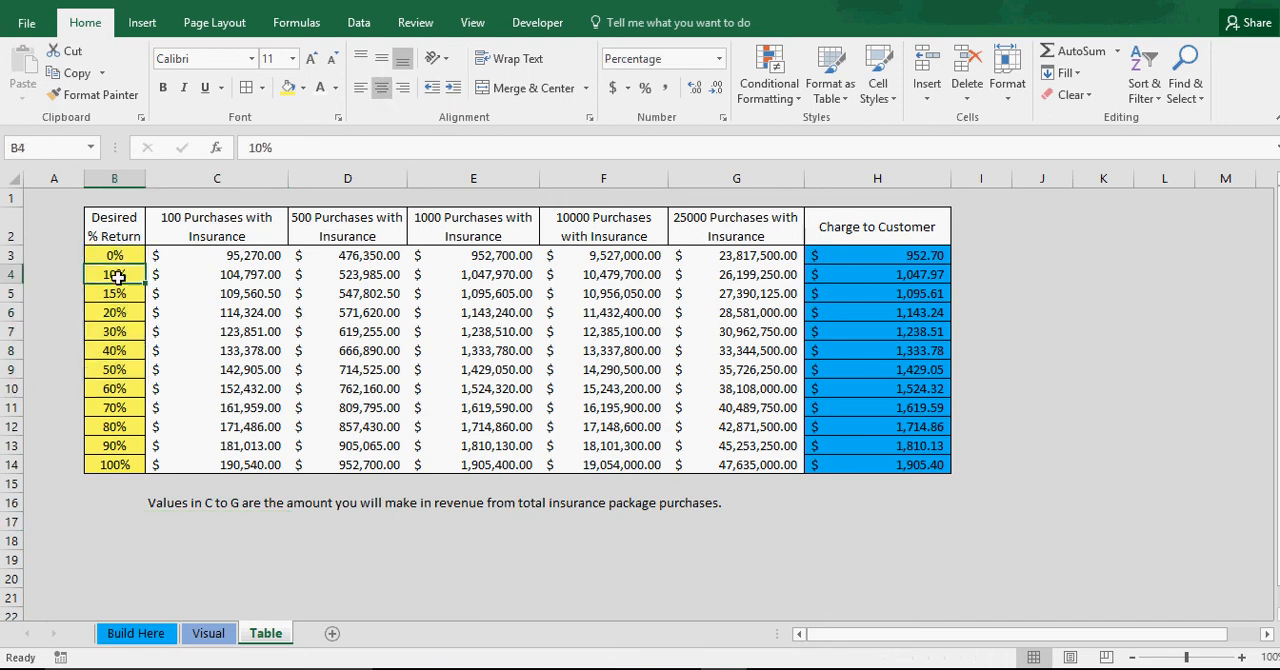
{"action": "left_click", "coordinate": [116, 334]}
{"action": "left_click", "coordinate": [116, 382]}
{"action": "left_click", "coordinate": [116, 336]}
{"action": "left_click", "coordinate": [126, 300]}
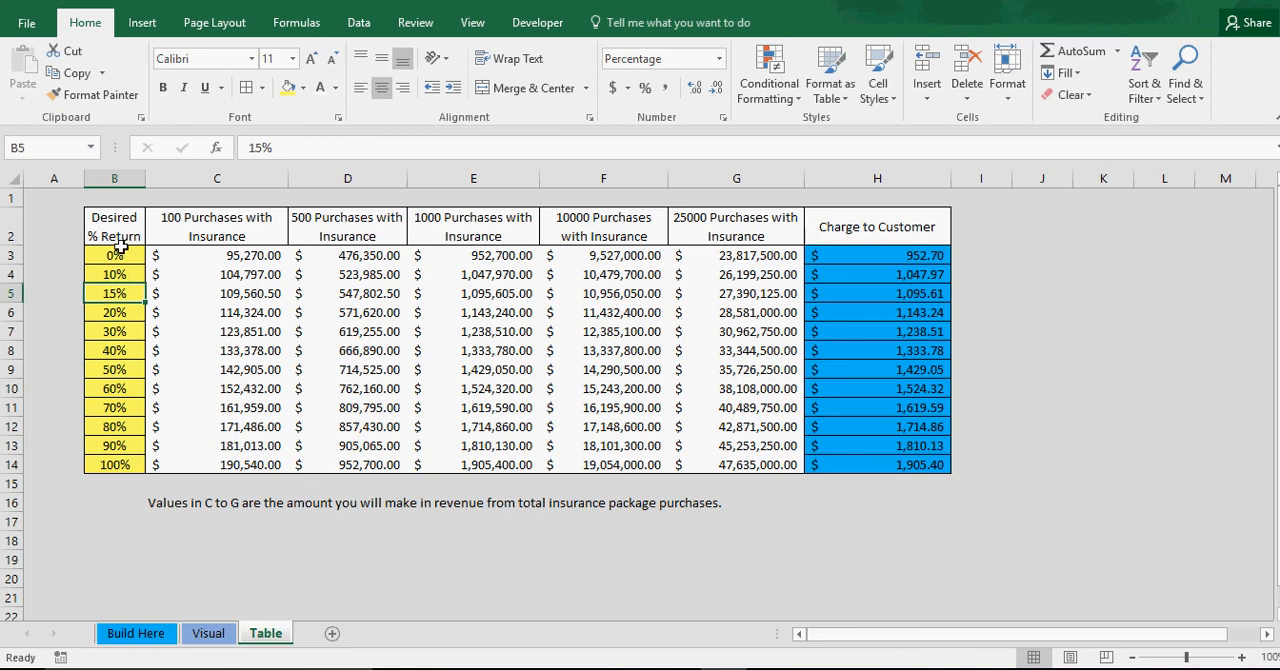
{"action": "left_click", "coordinate": [122, 252]}
{"action": "left_click", "coordinate": [118, 462]}
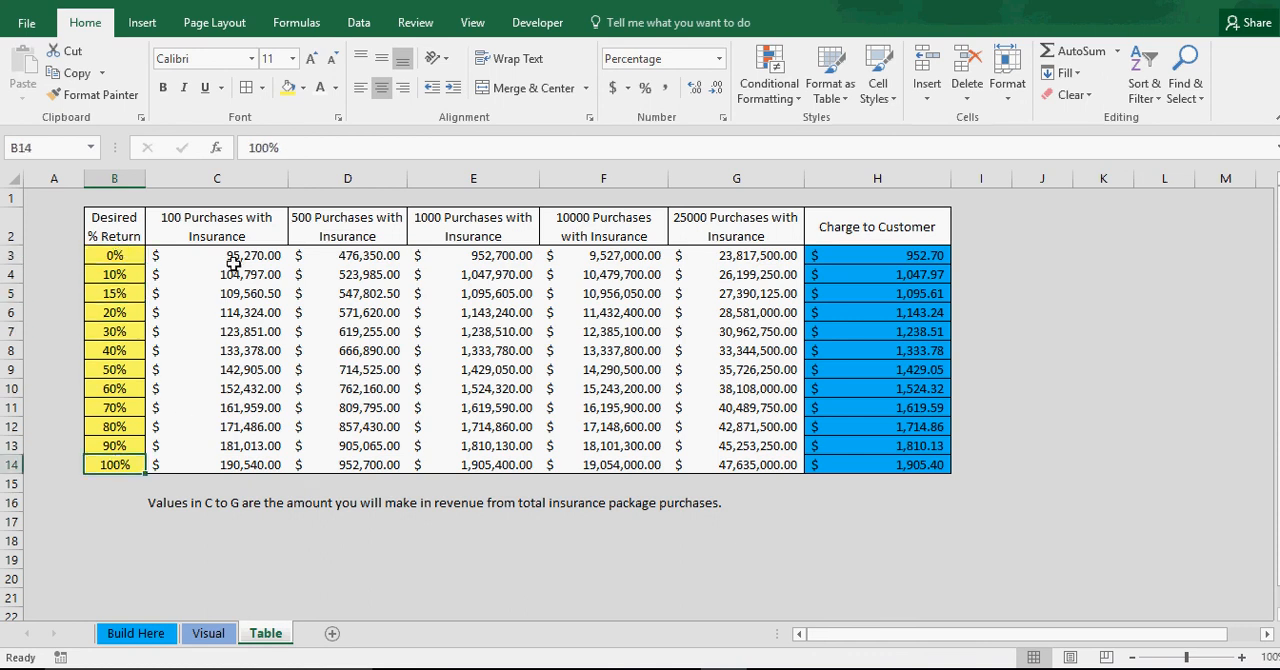
- Compare the Charge to Customer values with their desired return percentages, including the 0% row, and return to the Build Here sheet
{"action": "left_click", "coordinate": [858, 250]}
{"action": "left_click", "coordinate": [870, 274]}
{"action": "left_click", "coordinate": [871, 294]}
{"action": "left_click", "coordinate": [871, 352]}
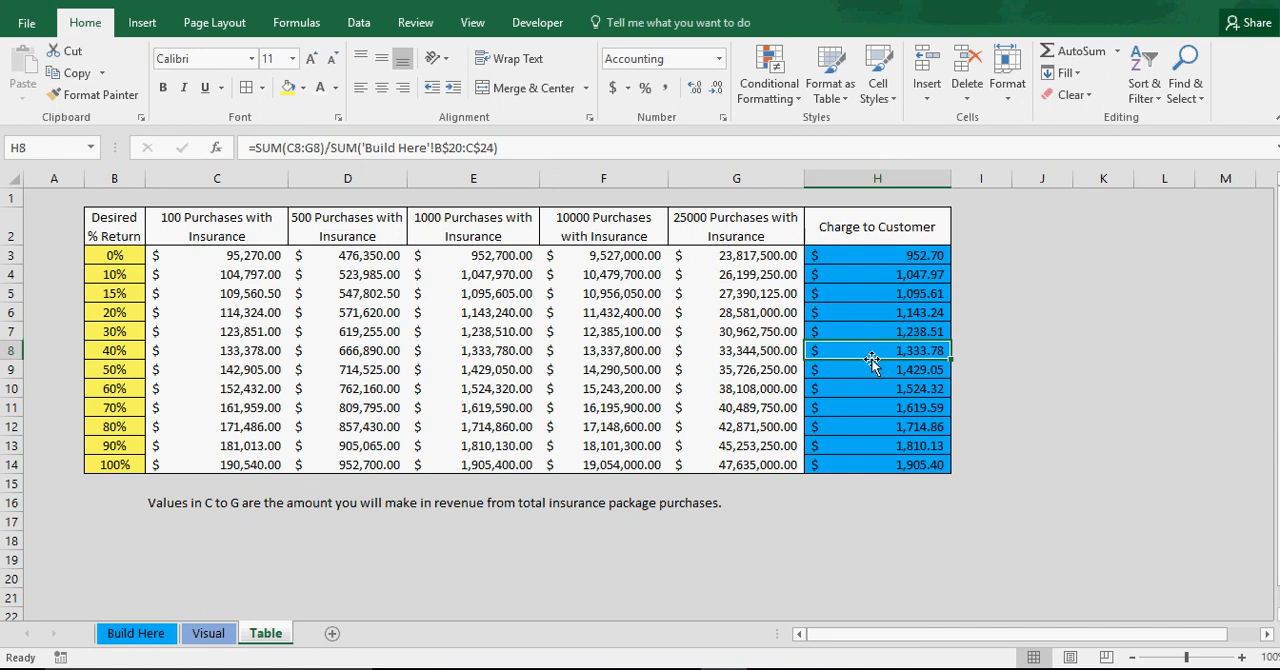
{"action": "left_click", "coordinate": [876, 408]}
{"action": "left_click", "coordinate": [120, 274]}
{"action": "left_click", "coordinate": [120, 252]}
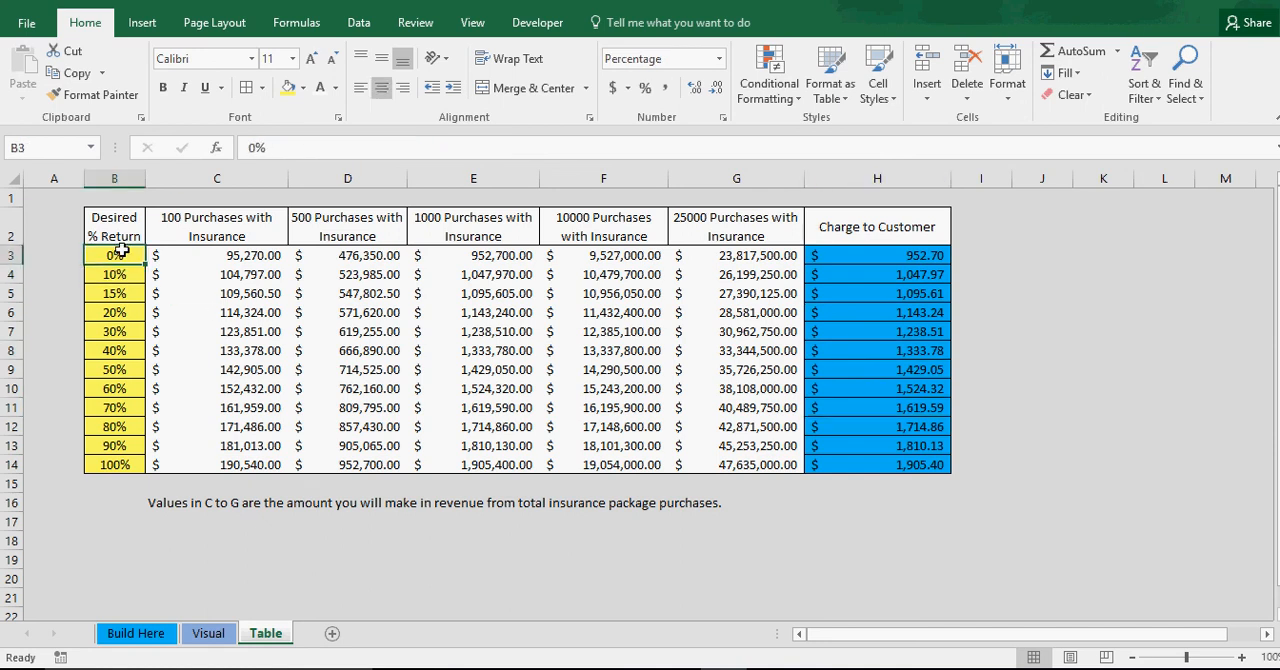
{"action": "left_click", "coordinate": [865, 260]}
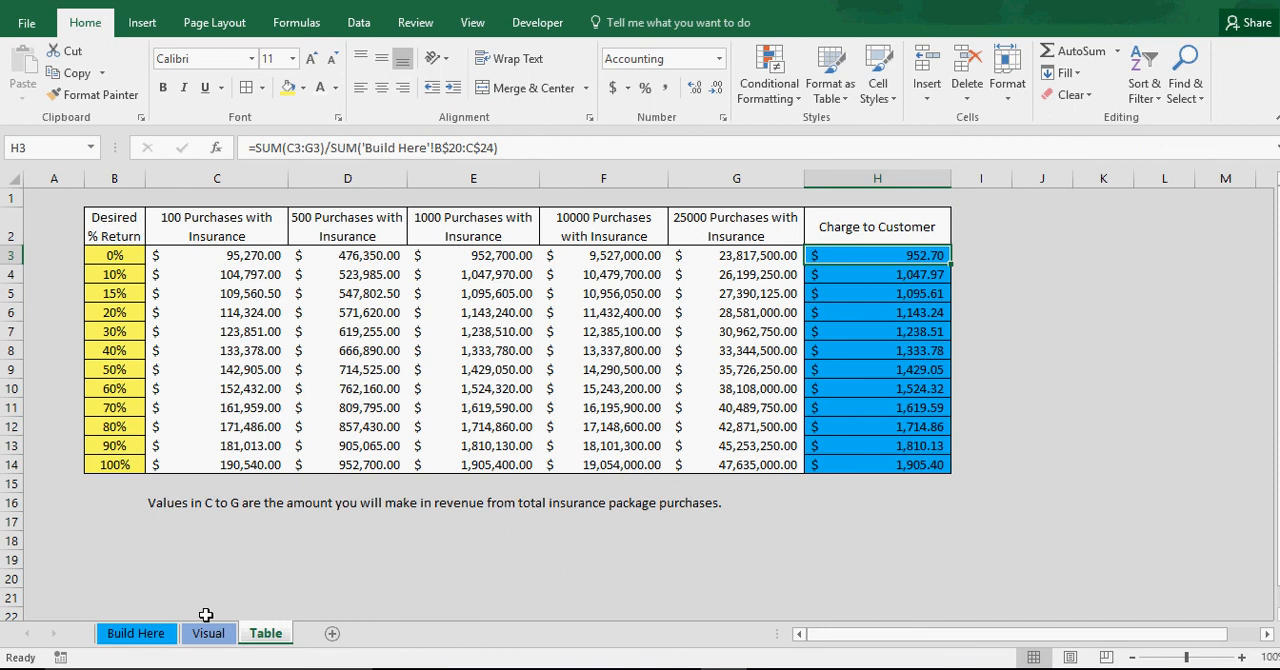
{"action": "left_click", "coordinate": [148, 634]}
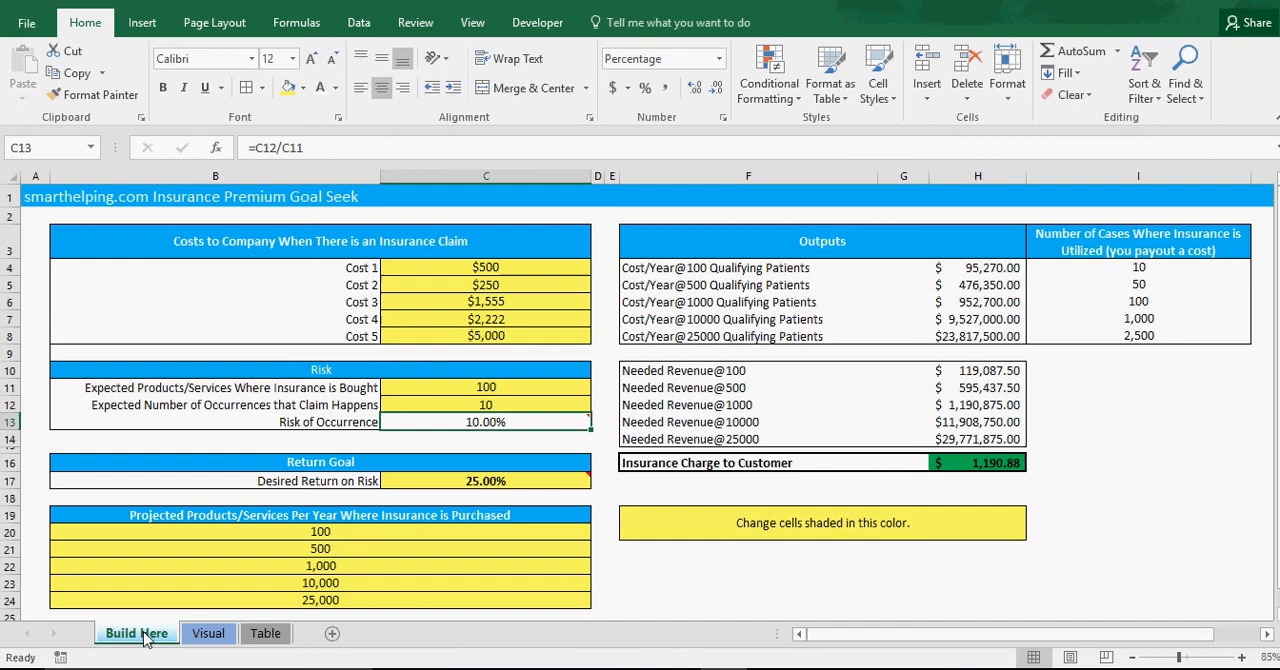
{"action": "left_click", "coordinate": [497, 404]}
{"action": "type", "text": "0"}
{"action": "key", "text": "Return"}
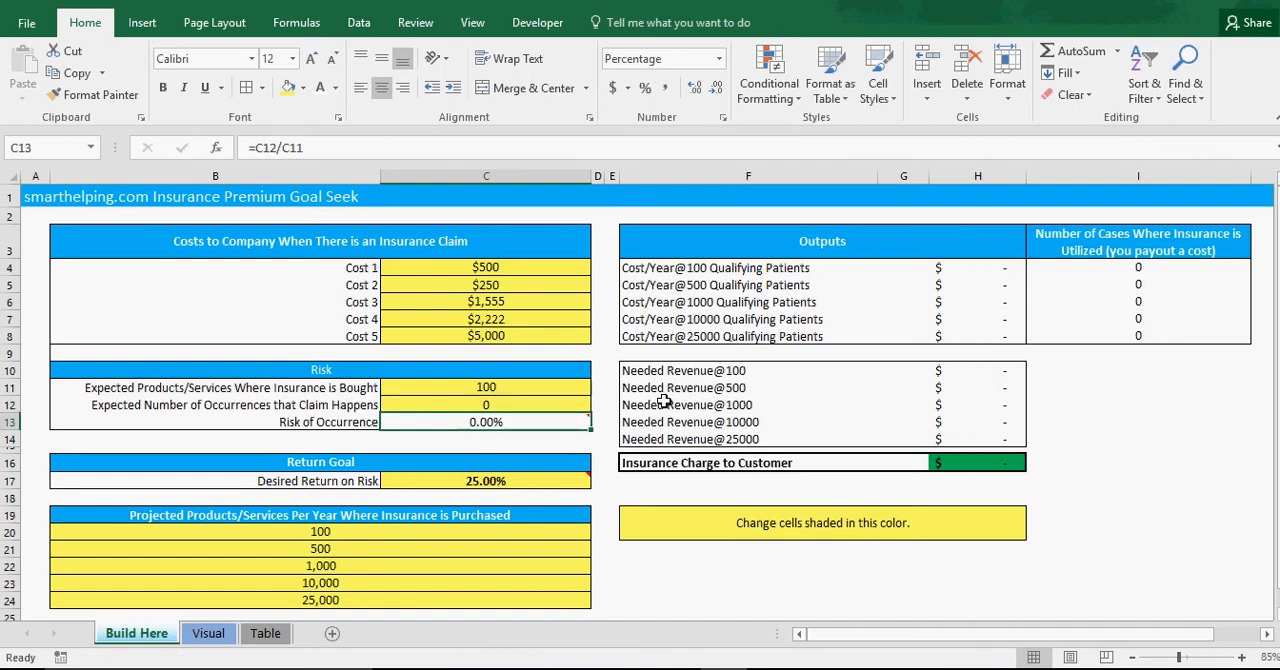
{"action": "key", "text": "ctrl+z"}
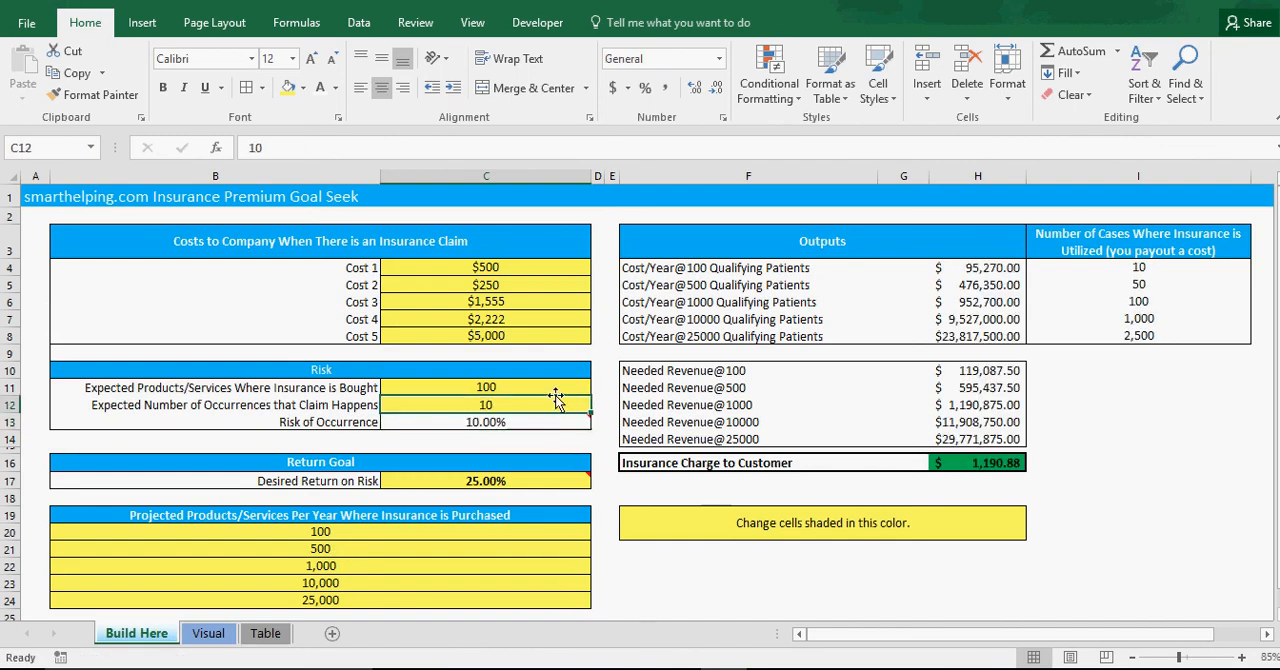
- Set the Desired Return on Risk to 0% and compare the insurance charge with the 0% row on the Table sheet
{"action": "left_click", "coordinate": [496, 479]}
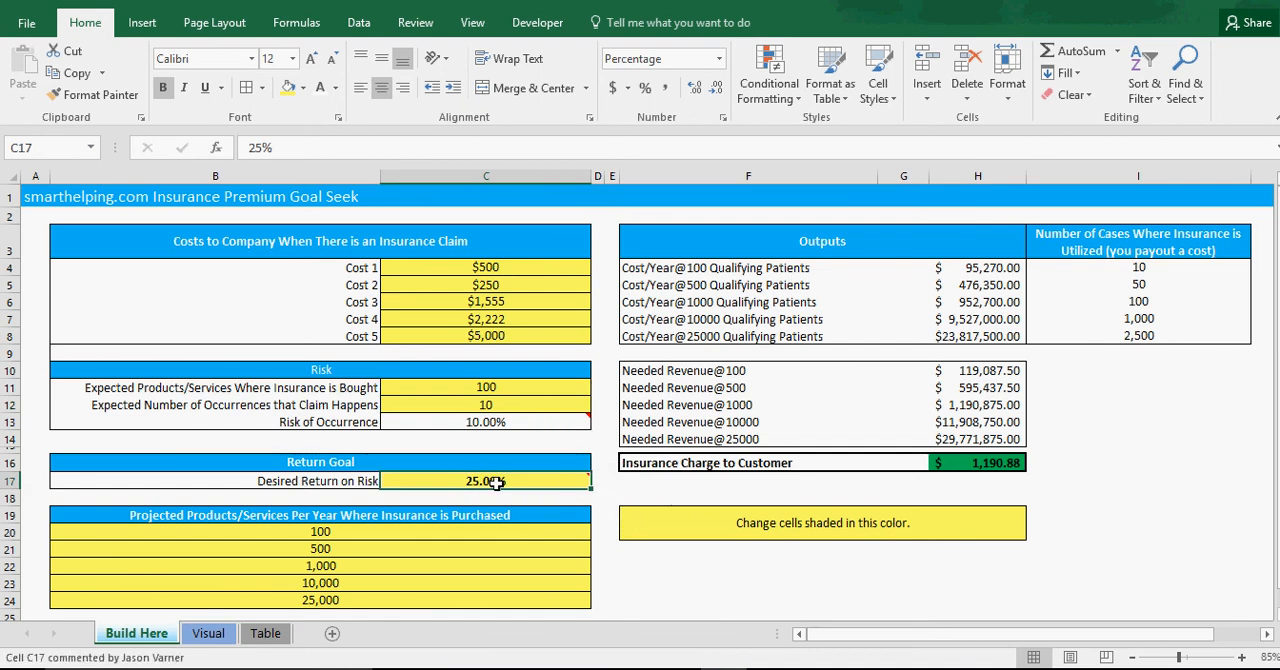
{"action": "type", "text": "0"}
{"action": "key", "text": "Return"}
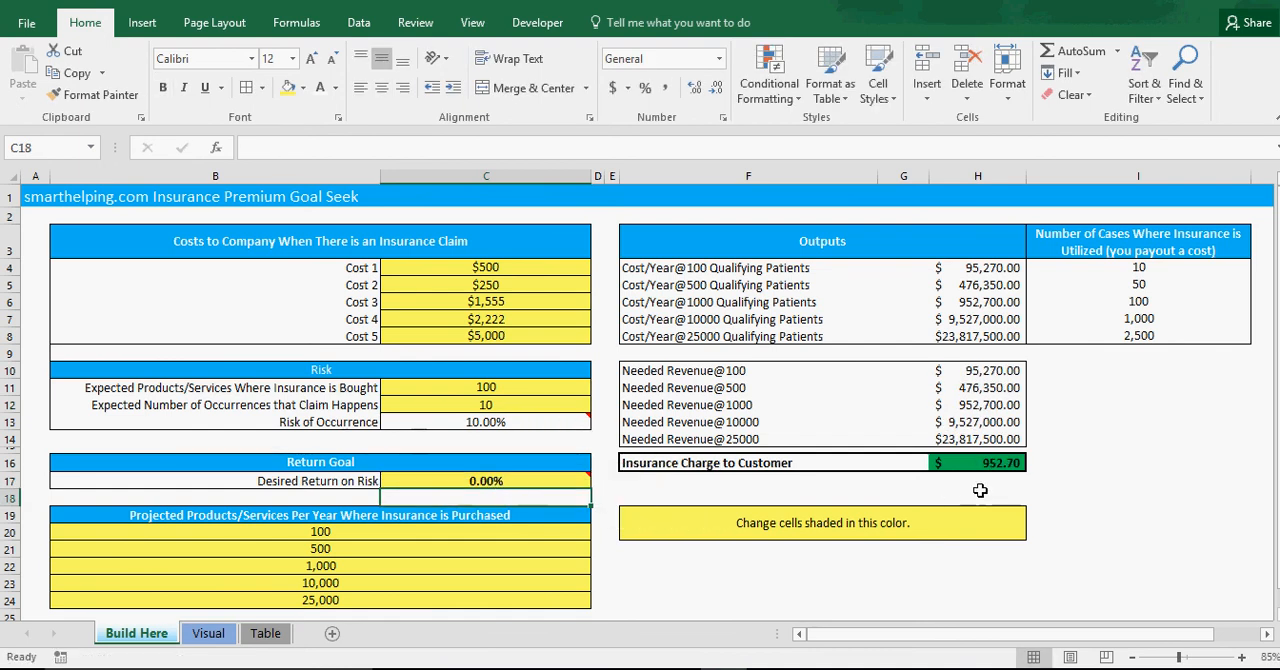
{"action": "left_click", "coordinate": [981, 468]}
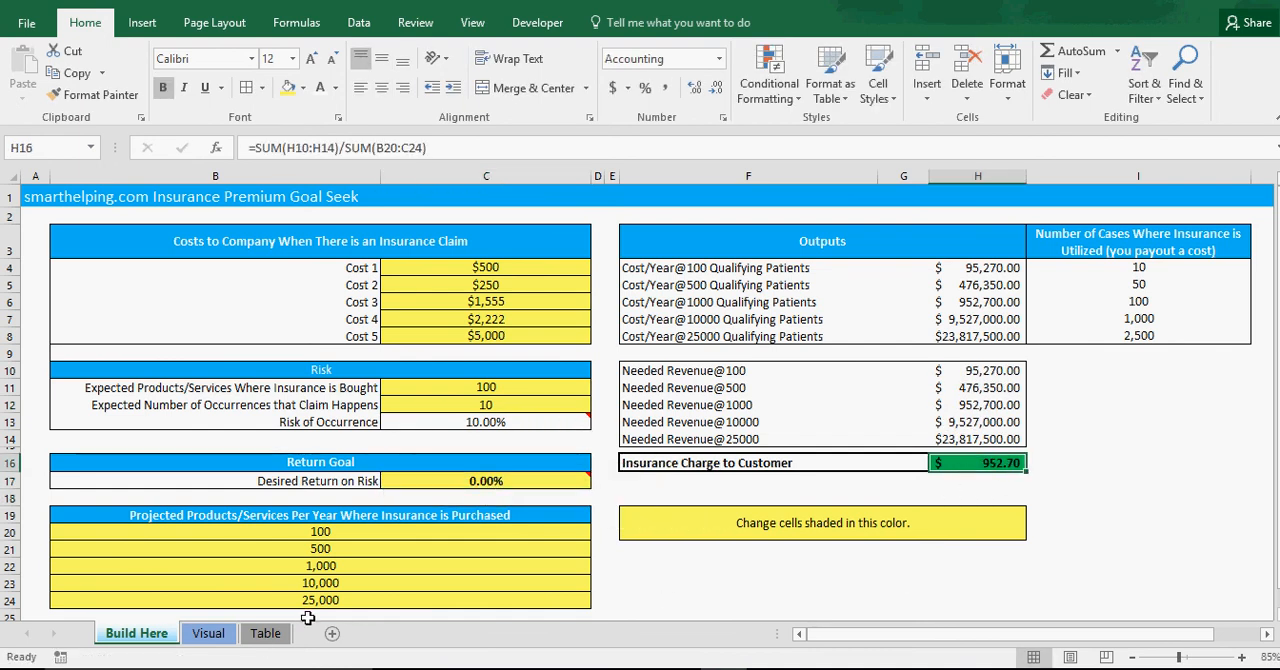
{"action": "left_click", "coordinate": [265, 633]}
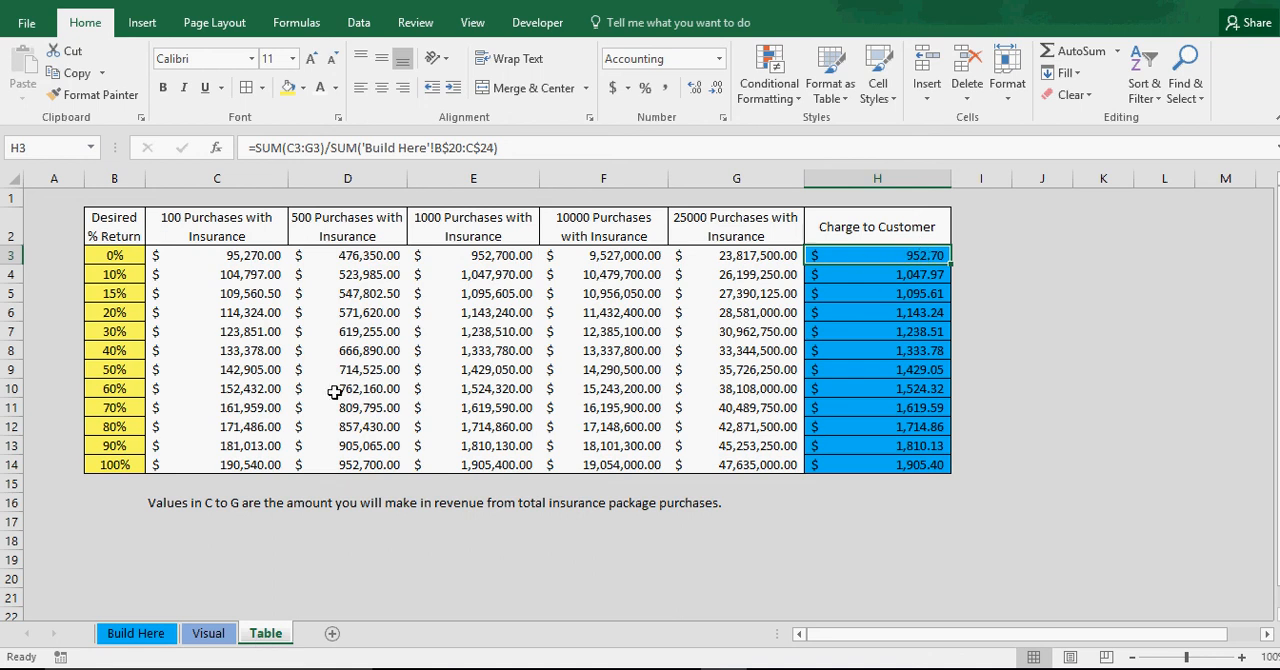
- Set the Desired Return on Risk to 90% on Build Here and compare the insurance charge with the Table sheet's 90% row
{"action": "left_click", "coordinate": [152, 636]}
{"action": "left_click", "coordinate": [472, 481]}
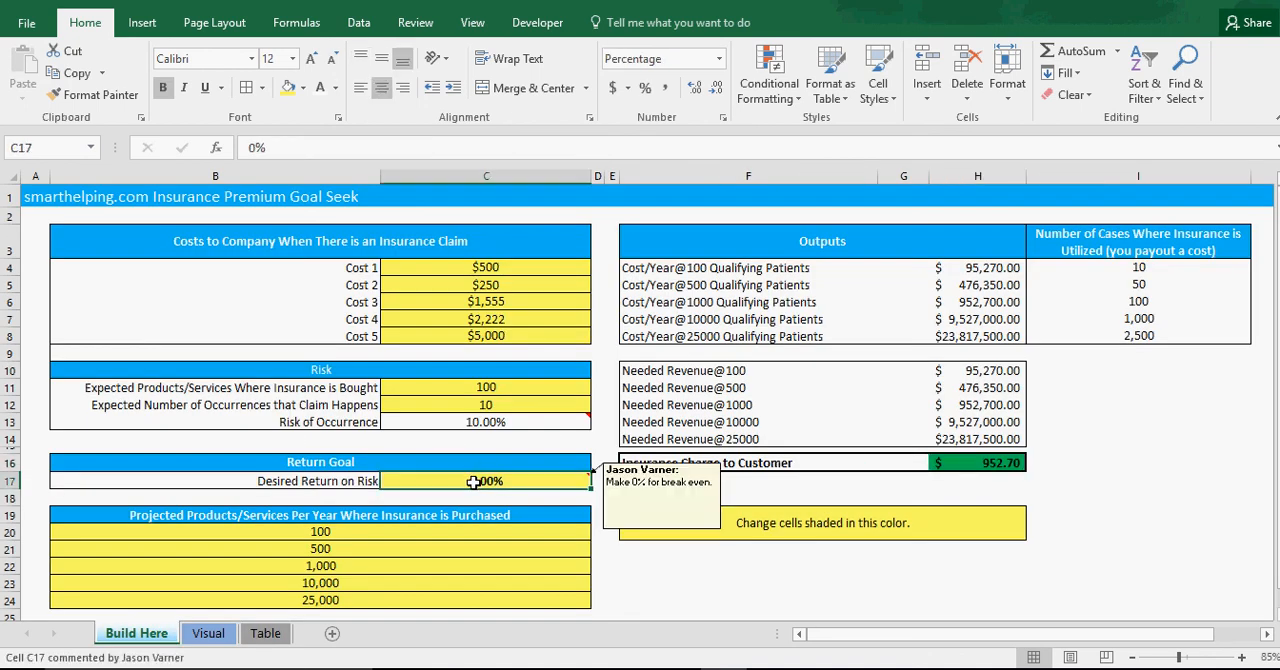
{"action": "type", "text": "90"}
{"action": "key", "text": "Return"}
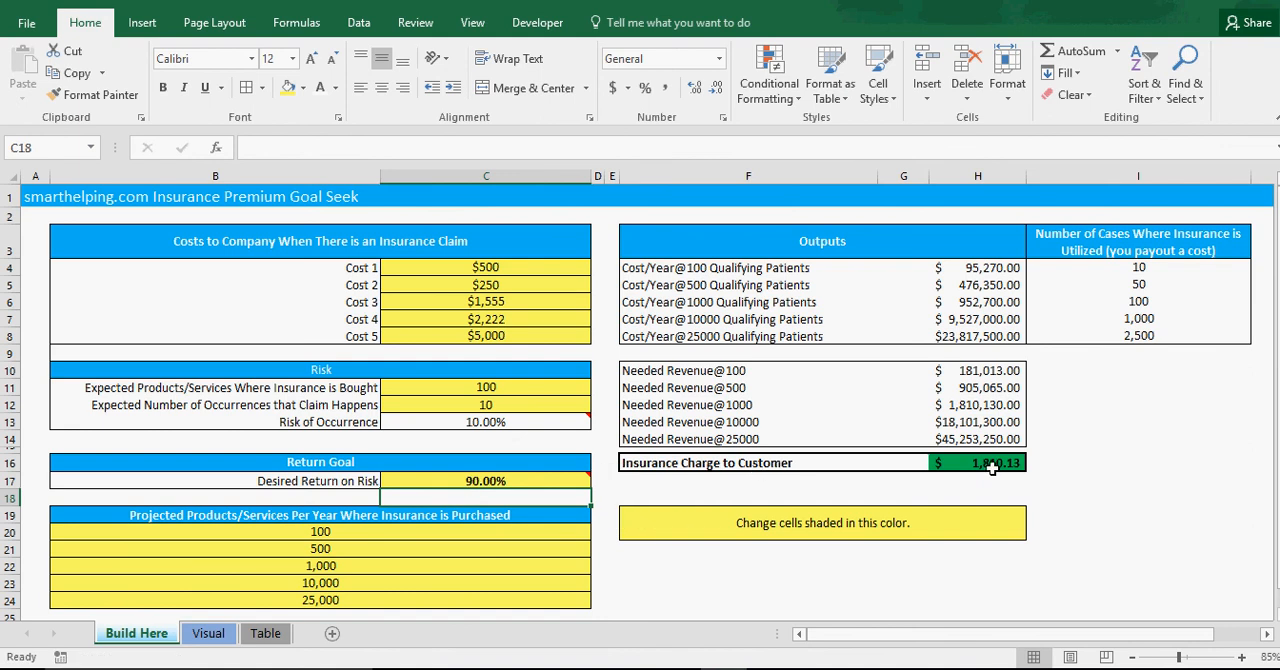
{"action": "left_click", "coordinate": [265, 633]}
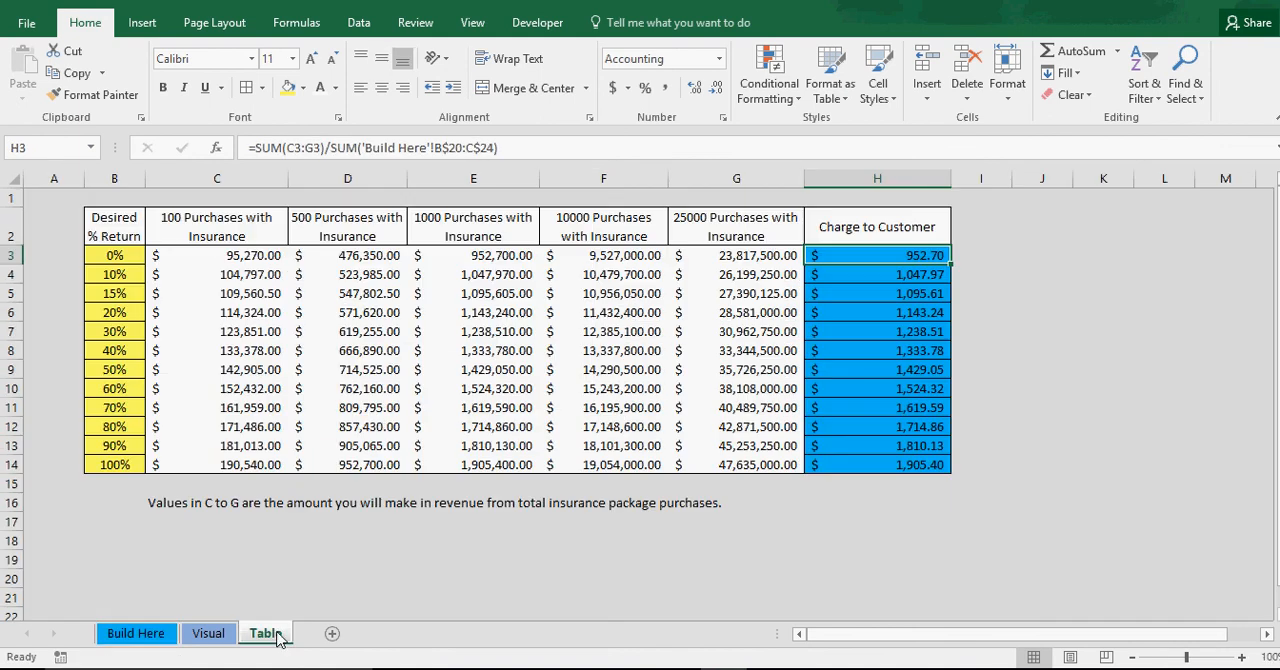
{"action": "left_click", "coordinate": [878, 447]}
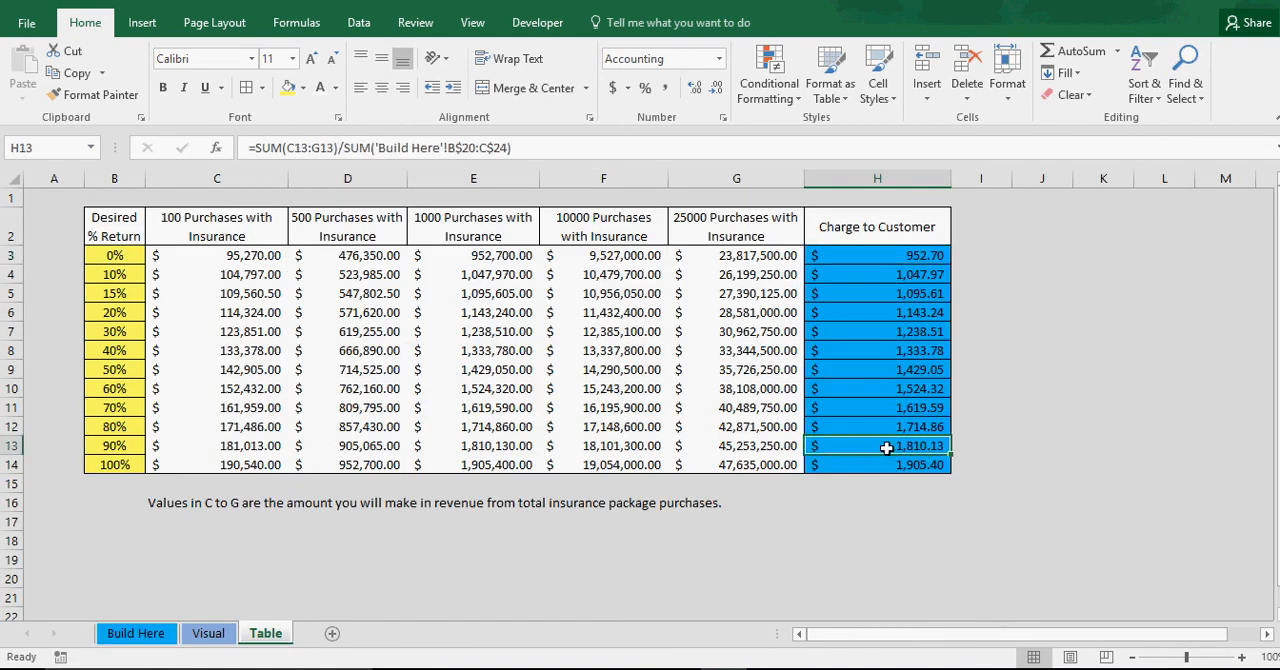
{"action": "left_click", "coordinate": [129, 449]}
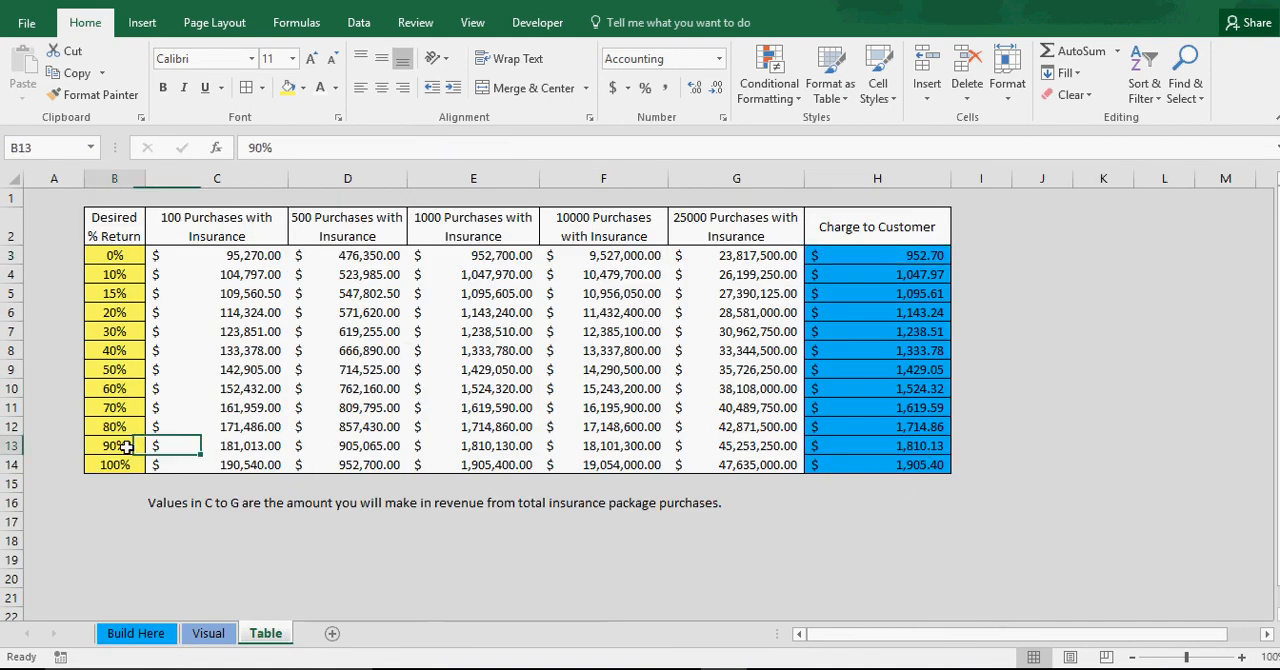
{"action": "left_click", "coordinate": [880, 448]}
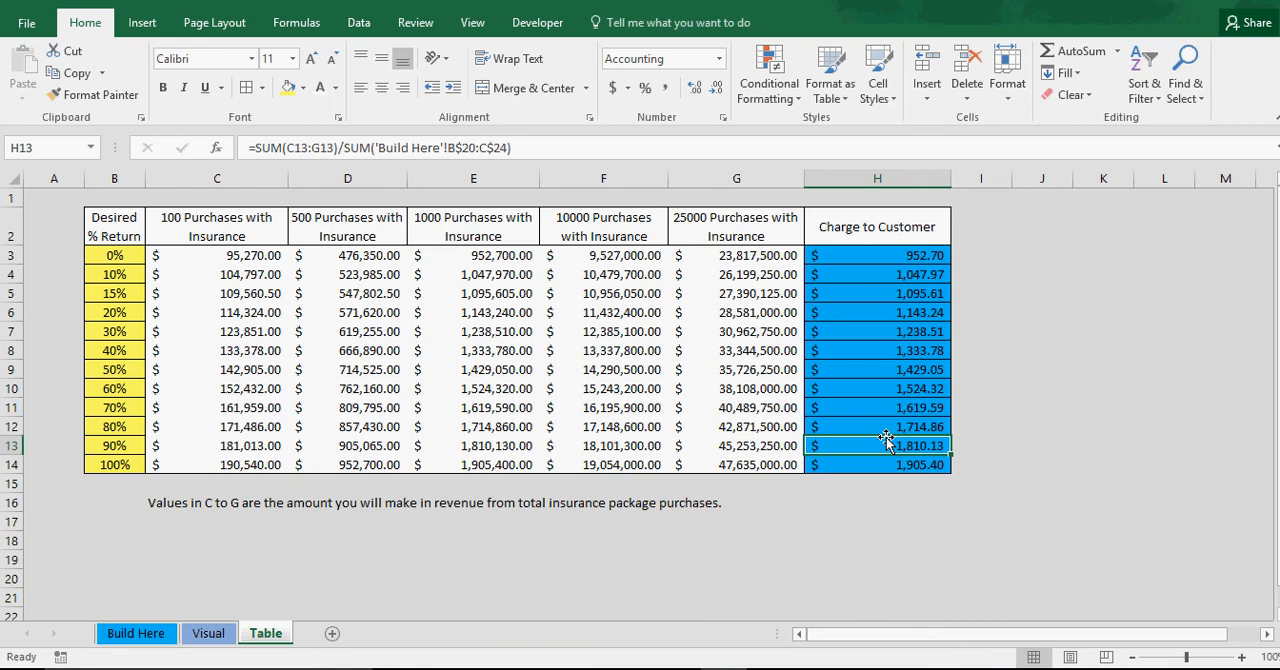
{"action": "left_click", "coordinate": [748, 540]}
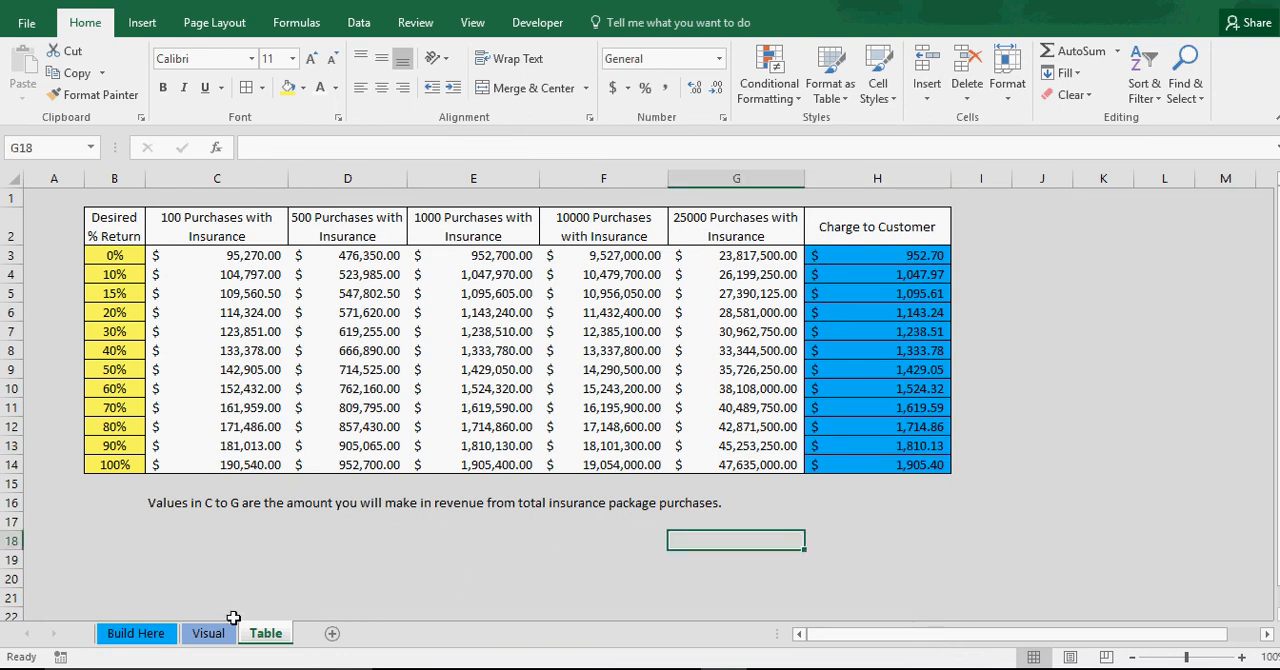
- Return to the Build Here sheet and save the workbook
{"action": "left_click", "coordinate": [155, 641]}
{"action": "left_click", "coordinate": [1138, 562]}
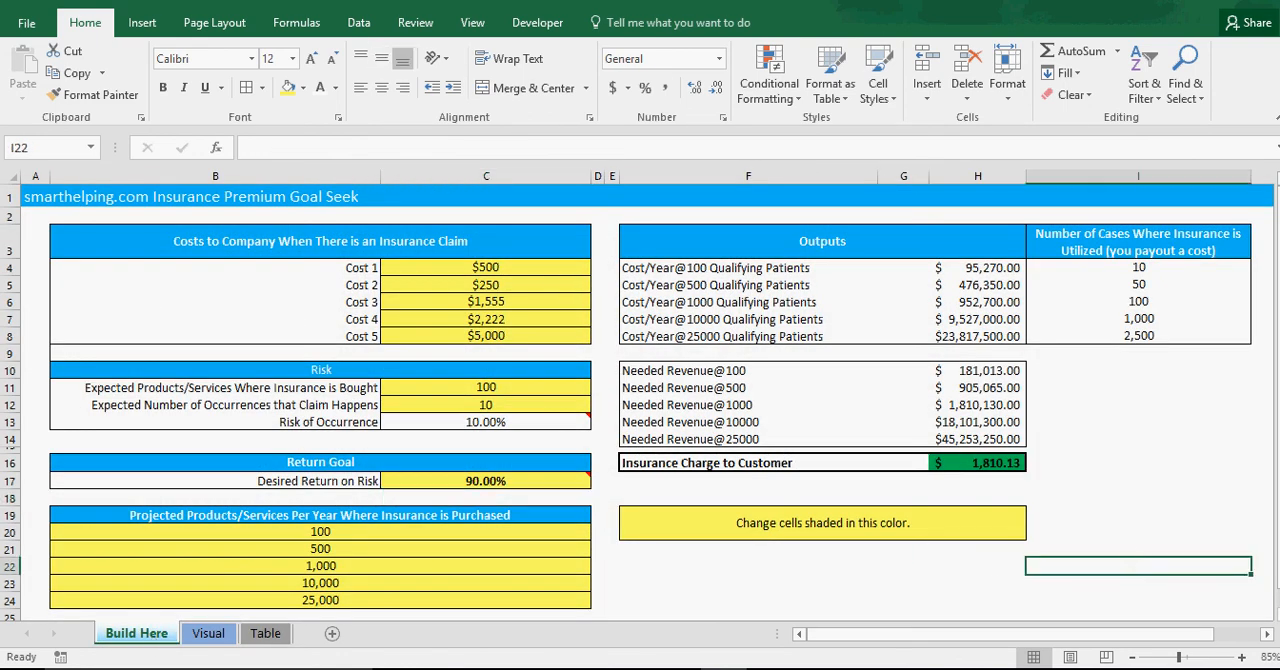
{"action": "key", "text": "ctrl+s"}
- Review the cost inputs and the Visual and Table sheets once more, ending on the Build Here sheet
{"action": "left_click", "coordinate": [483, 322]}
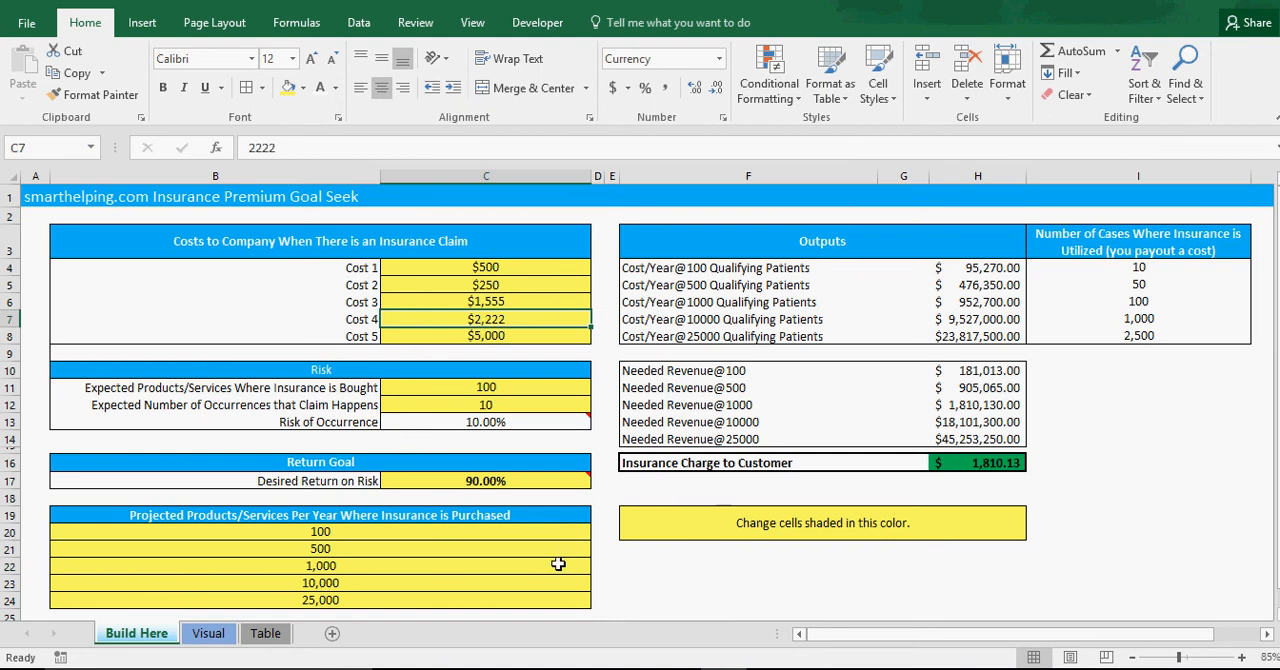
{"action": "left_click", "coordinate": [208, 633]}
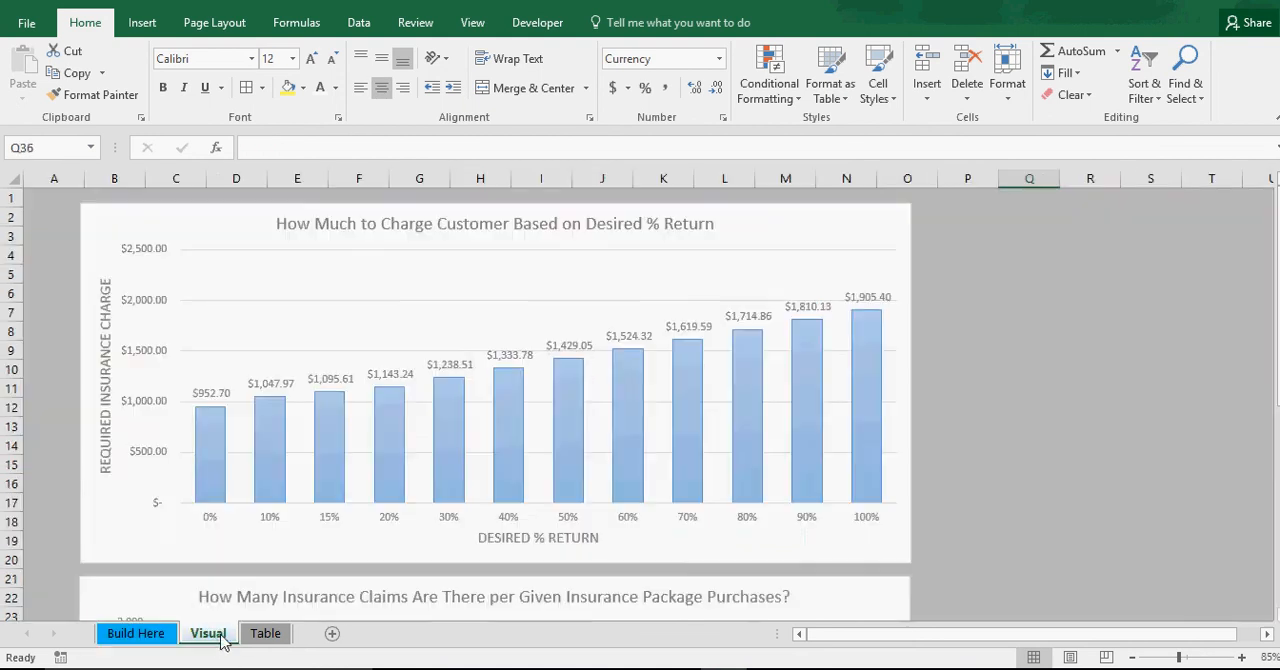
{"action": "left_click", "coordinate": [265, 633]}
{"action": "left_click", "coordinate": [140, 633]}
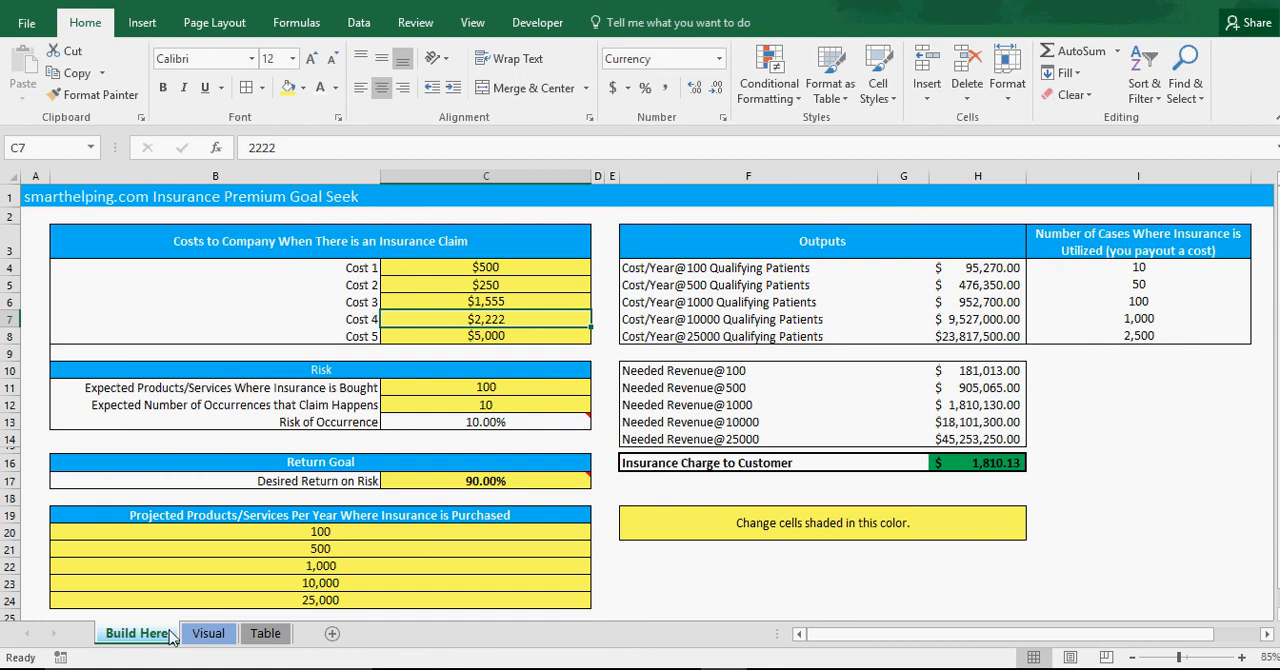